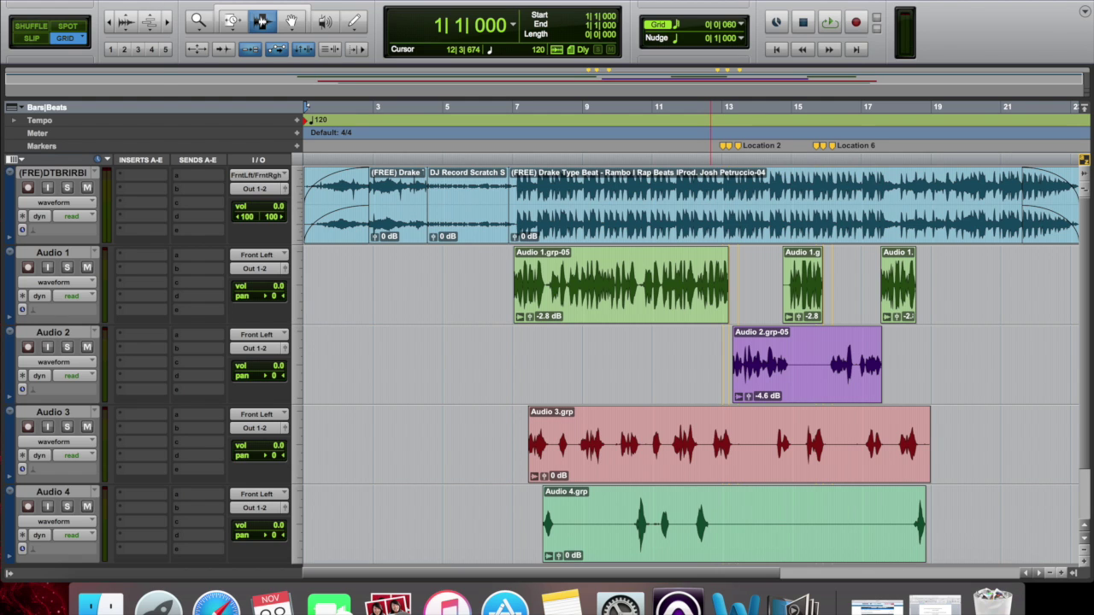
Step: Open the Pro Tools version information and dismiss it
{"action": "left_click", "coordinate": [102, 2]}
{"action": "left_click", "coordinate": [103, 2]}
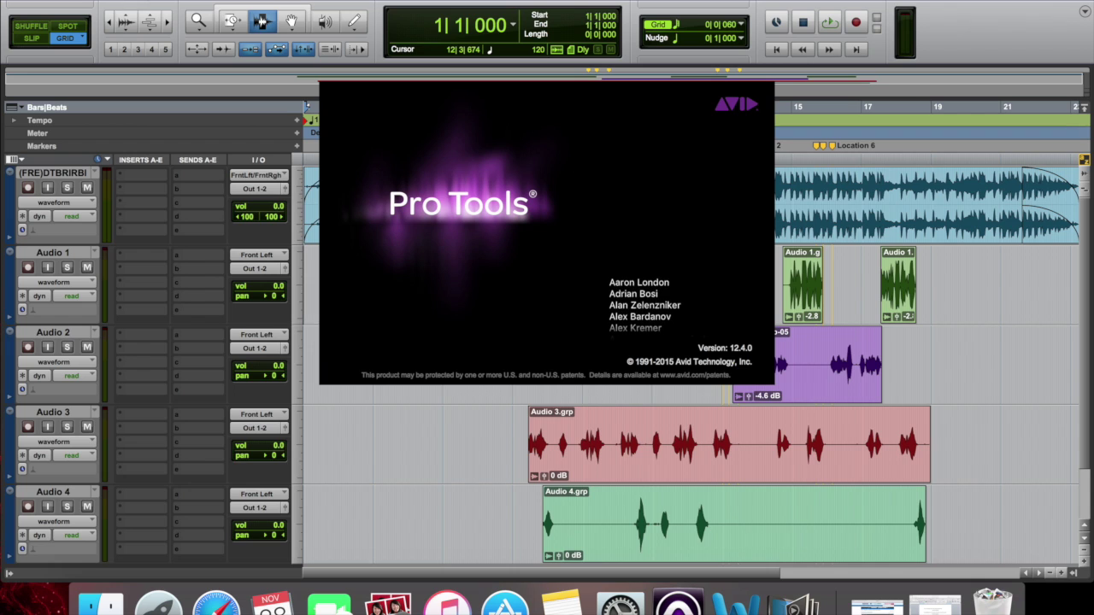
{"action": "left_click", "coordinate": [493, 438]}
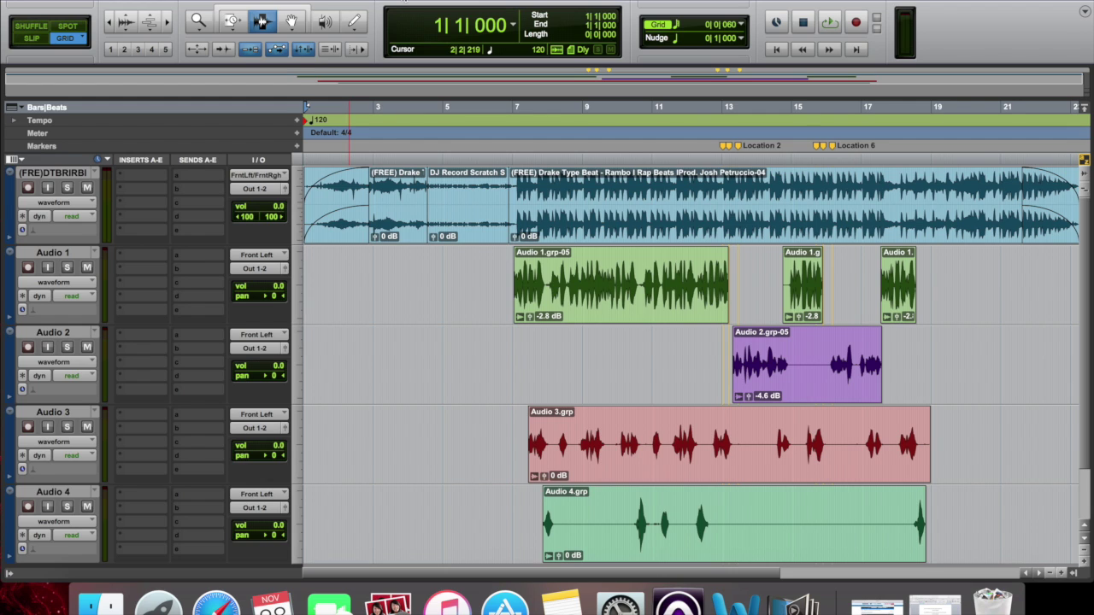
Step: Play the session from the beginning through the vocal section and stop playback
{"action": "key", "text": "space"}
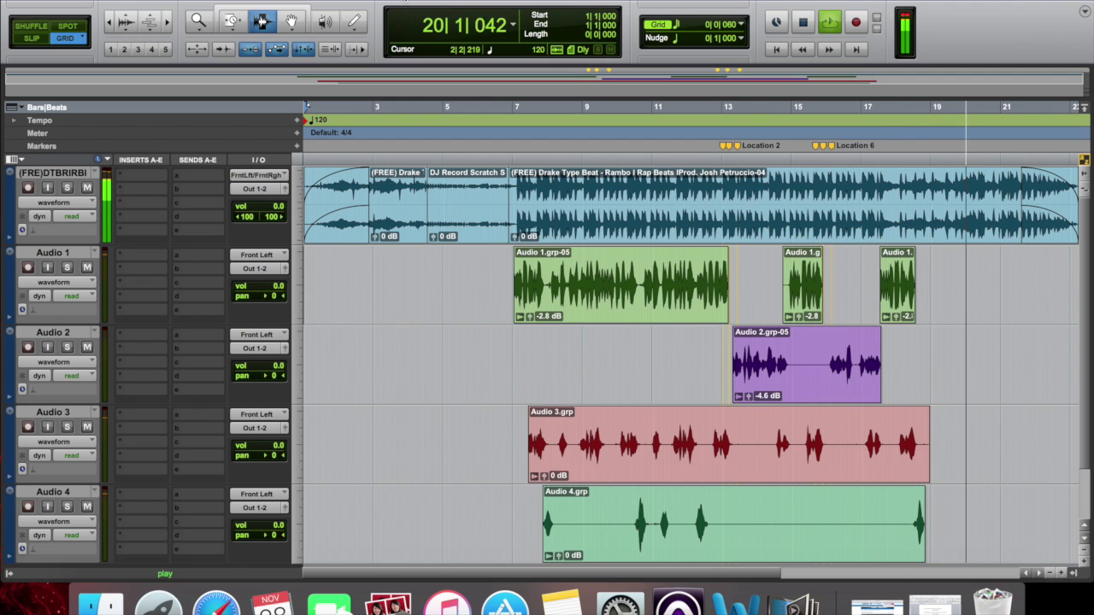
{"action": "key", "text": "space"}
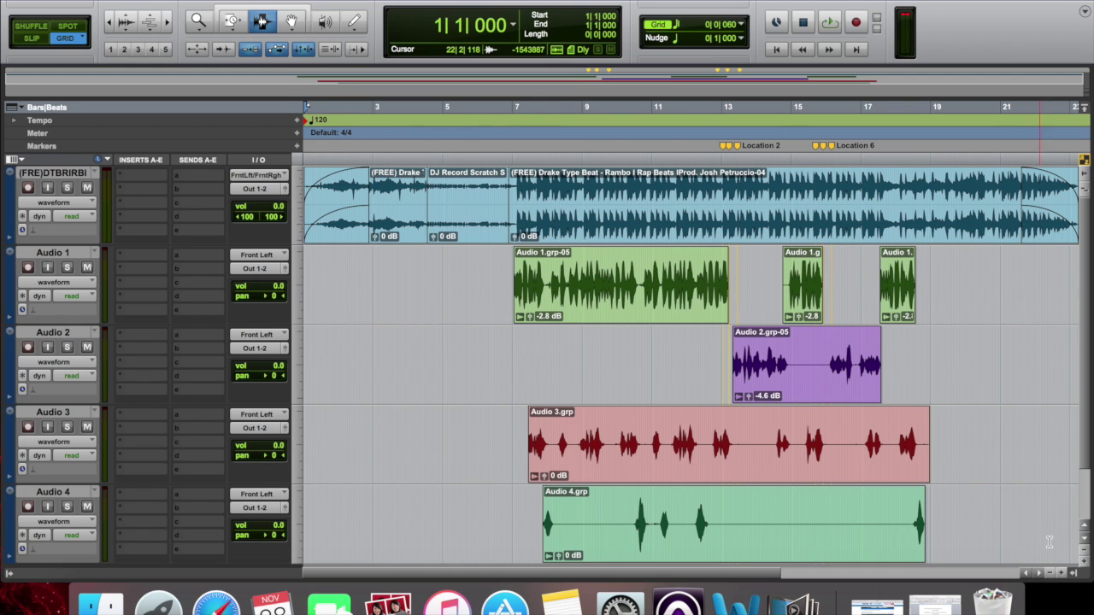
Step: Audition the opening of the first Audio 1 vocal clip from 7|1|120
{"action": "left_click", "coordinate": [1062, 575]}
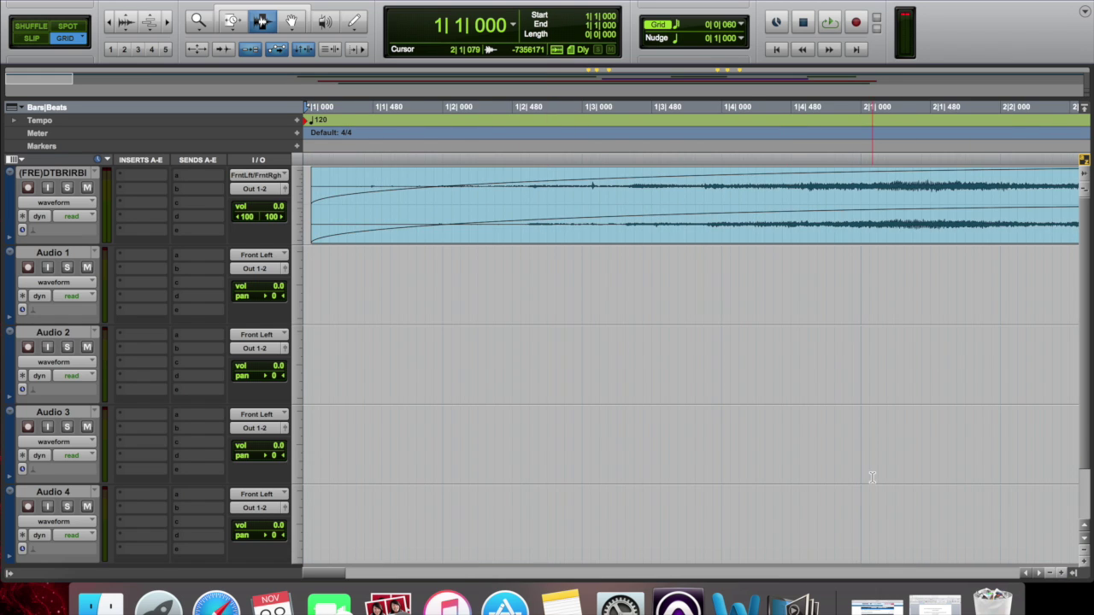
{"action": "scroll", "coordinate": [872, 476], "scroll_direction": "right", "scroll_amount": 3}
{"action": "scroll", "coordinate": [871, 476], "scroll_direction": "left", "scroll_amount": 5}
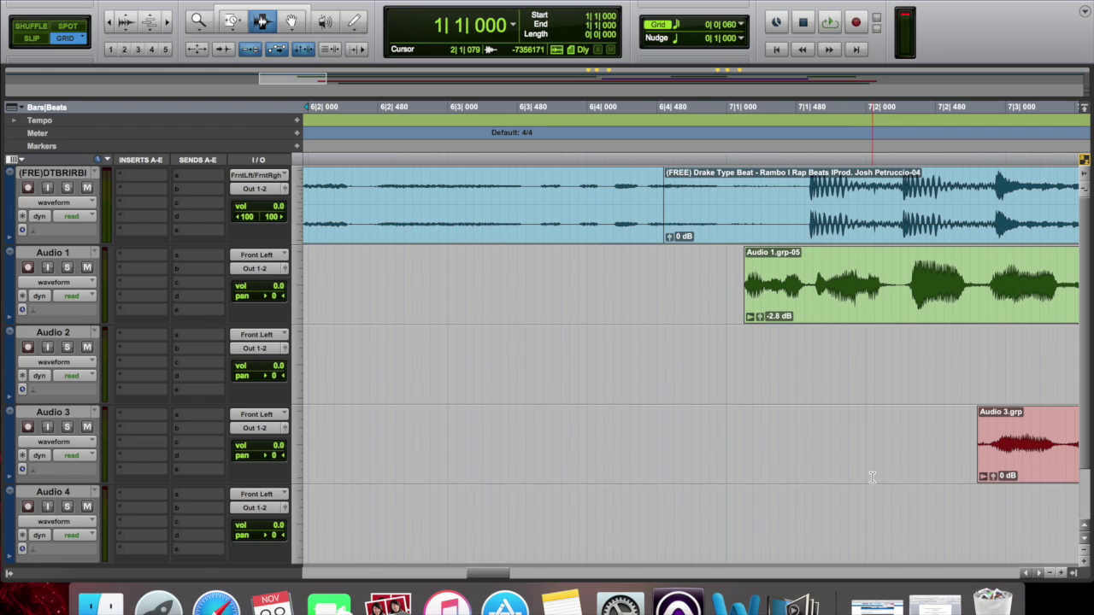
{"action": "left_click", "coordinate": [744, 310]}
{"action": "key", "text": "space"}
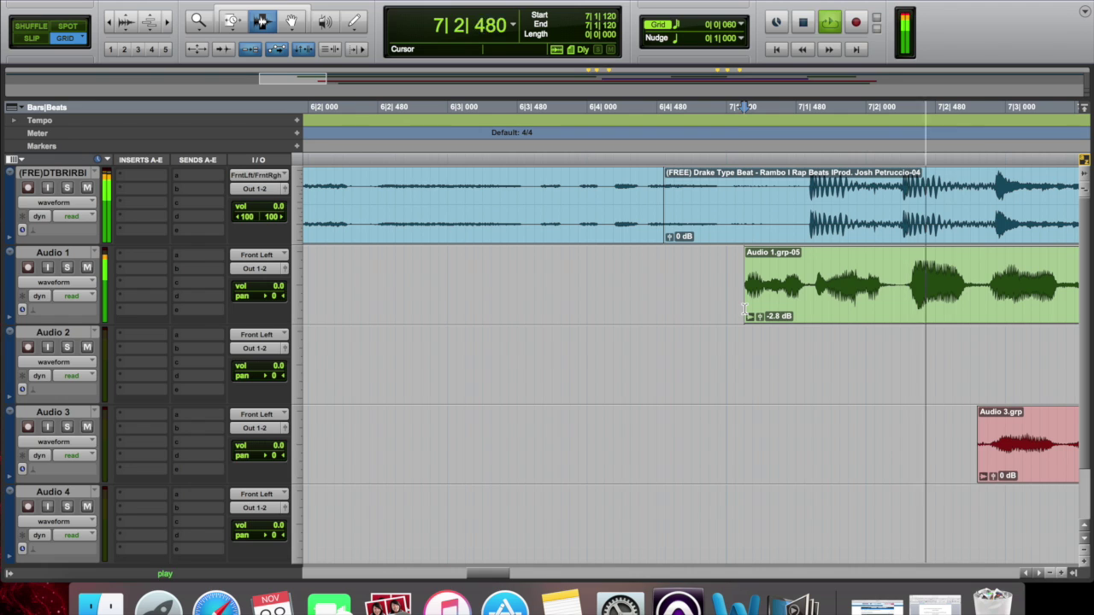
{"action": "key", "text": "space"}
{"action": "key", "text": "space"}
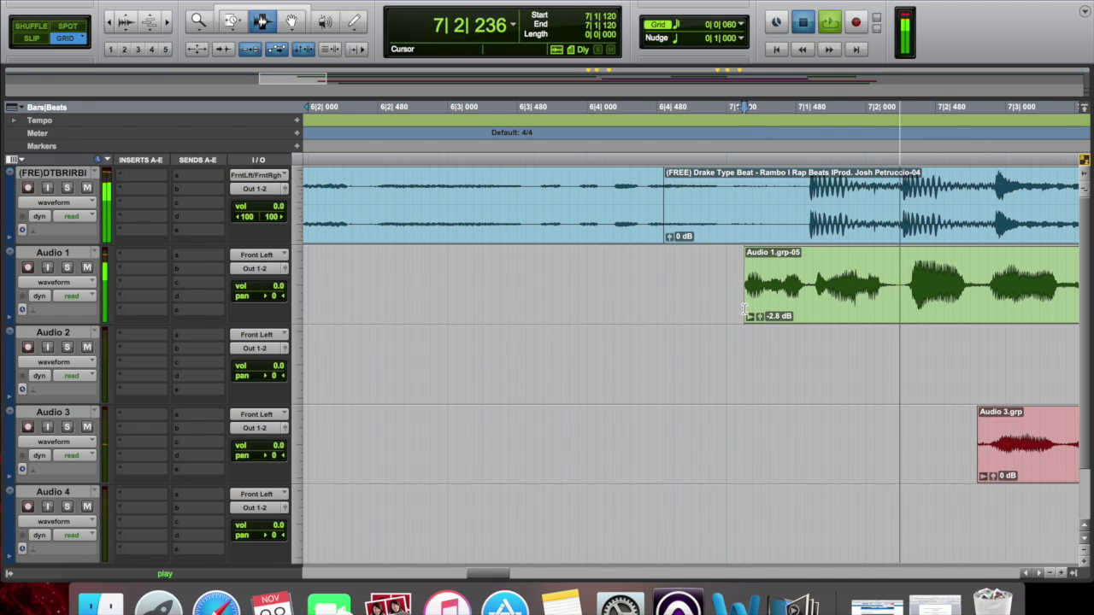
{"action": "key", "text": "space"}
Step: Copy the Audio 1 vocal from 7|1|120 to 7|1|360 and paste it at 6|4|840, directly before the clip
{"action": "left_click_drag", "start_coordinate": [744, 309], "coordinate": [779, 308]}
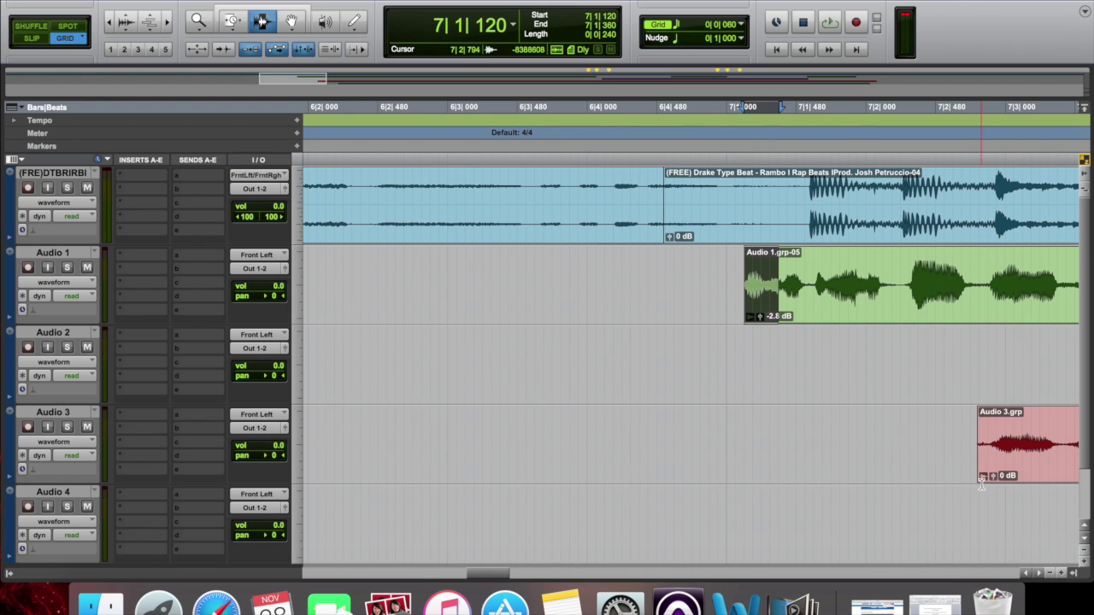
{"action": "left_click", "coordinate": [1061, 574]}
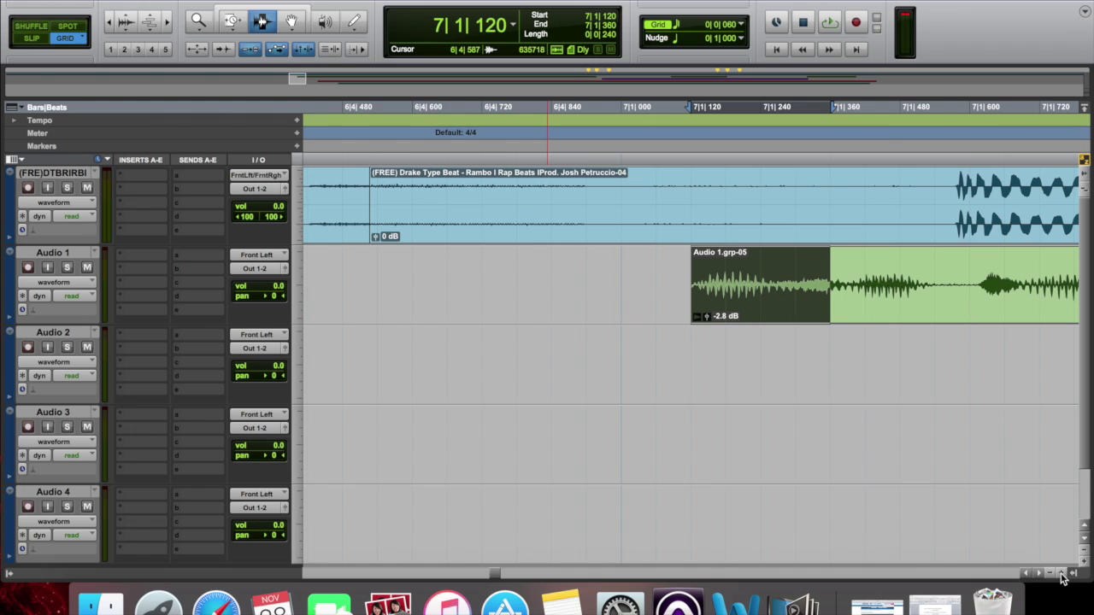
{"action": "right_click", "coordinate": [774, 276]}
{"action": "left_click", "coordinate": [805, 325]}
{"action": "left_click", "coordinate": [559, 288]}
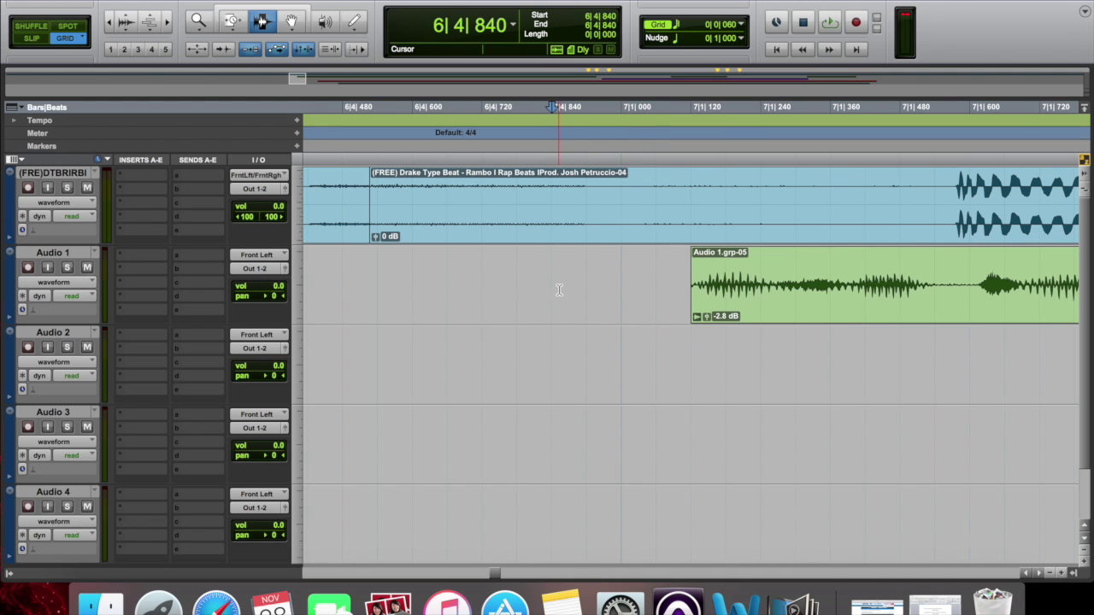
{"action": "key", "text": "super+v"}
Step: Paste two more copies of the vocal snippet on Audio 1 at 6|4|600 and 6|4|360, back to back
{"action": "scroll", "coordinate": [559, 288], "scroll_direction": "left", "scroll_amount": 3}
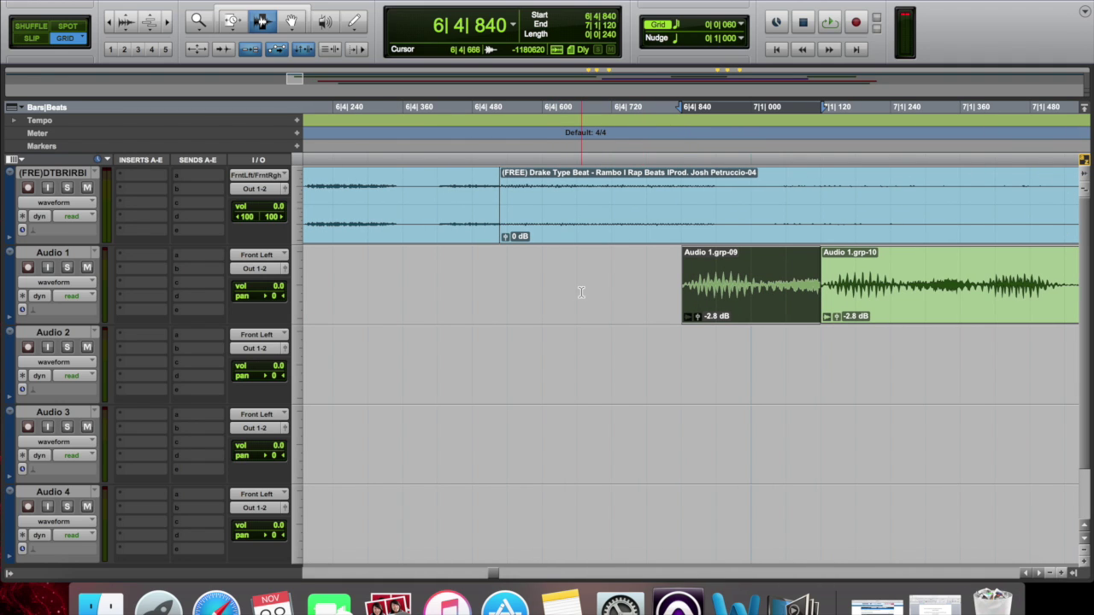
{"action": "left_click", "coordinate": [542, 295]}
{"action": "key", "text": "super+v"}
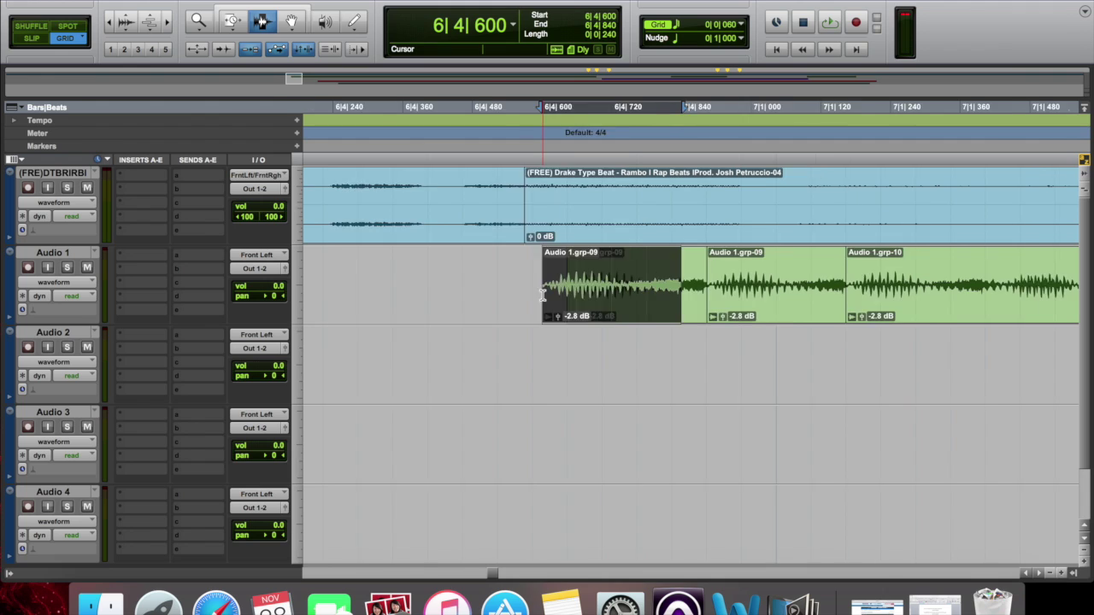
{"action": "scroll", "coordinate": [541, 295], "scroll_direction": "left", "scroll_amount": 2}
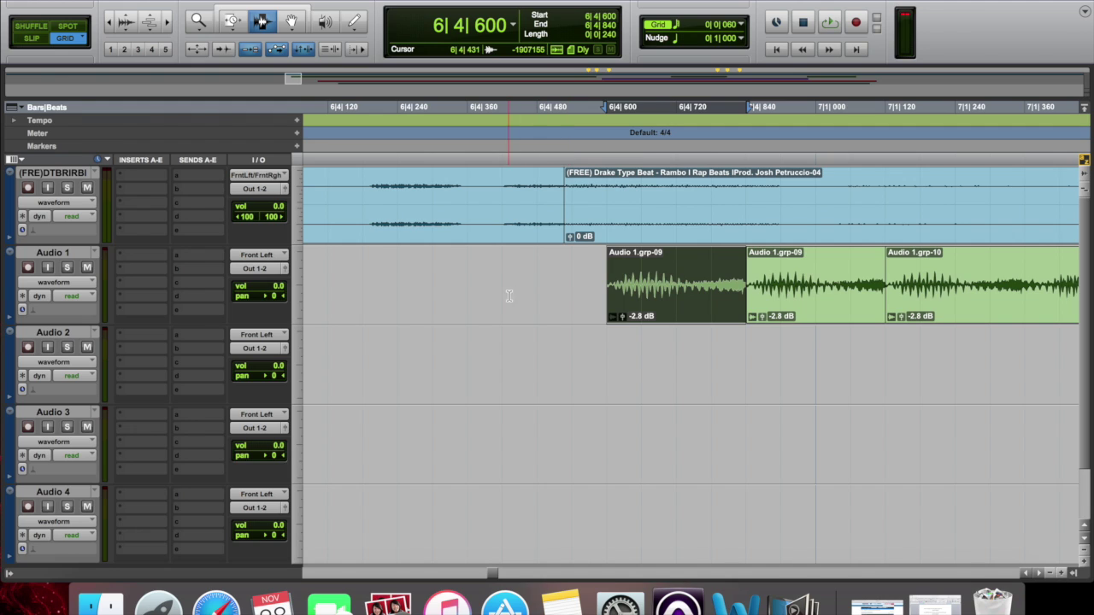
{"action": "left_click", "coordinate": [465, 297]}
{"action": "key", "text": "super+v"}
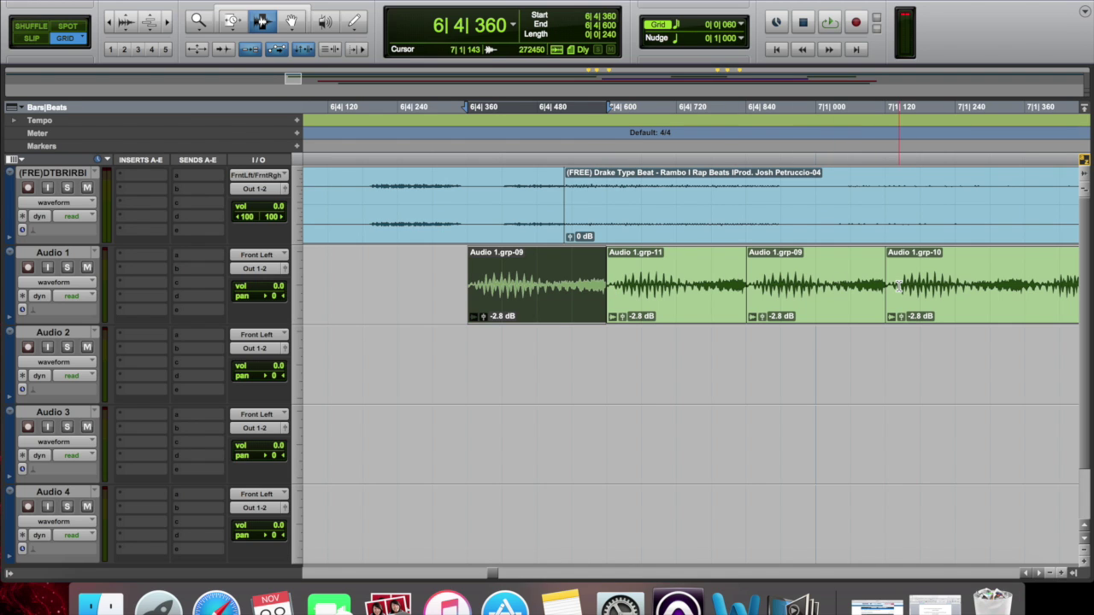
Step: Play from 6|2|300 to listen to the repeated vocal snippets leading into the first Audio 1 line
{"action": "scroll", "coordinate": [757, 325], "scroll_direction": "left", "scroll_amount": 5}
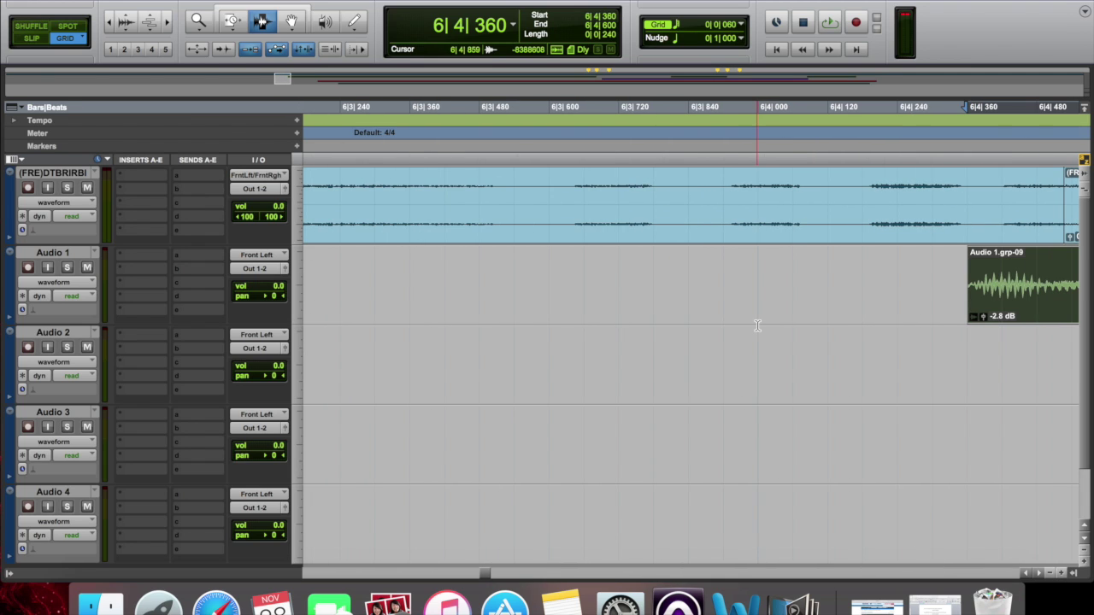
{"action": "left_click", "coordinate": [1051, 574]}
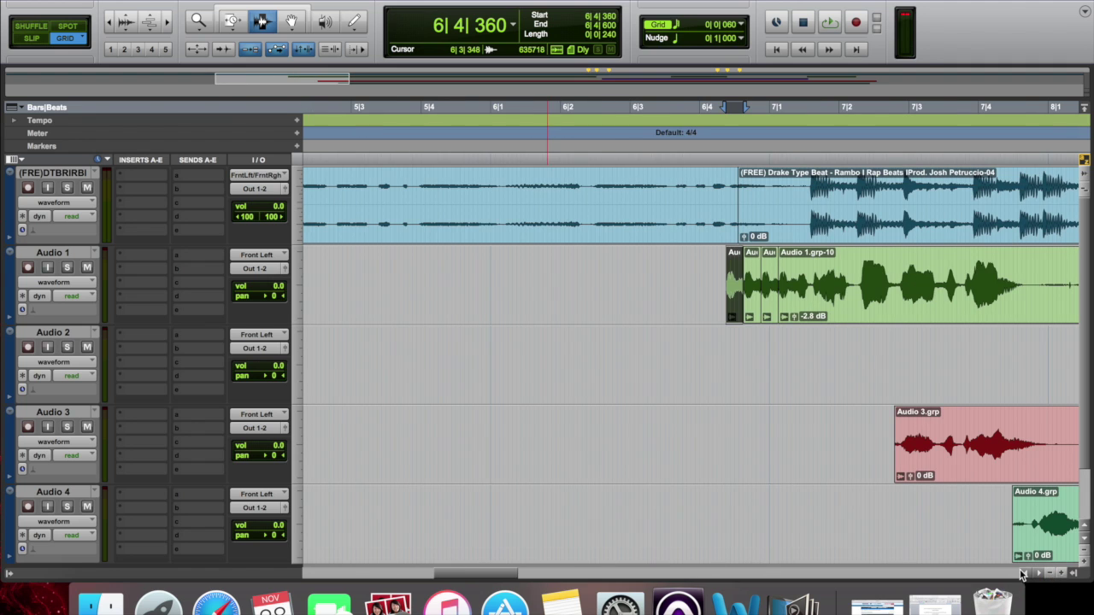
{"action": "left_click", "coordinate": [581, 288]}
{"action": "key", "text": "space"}
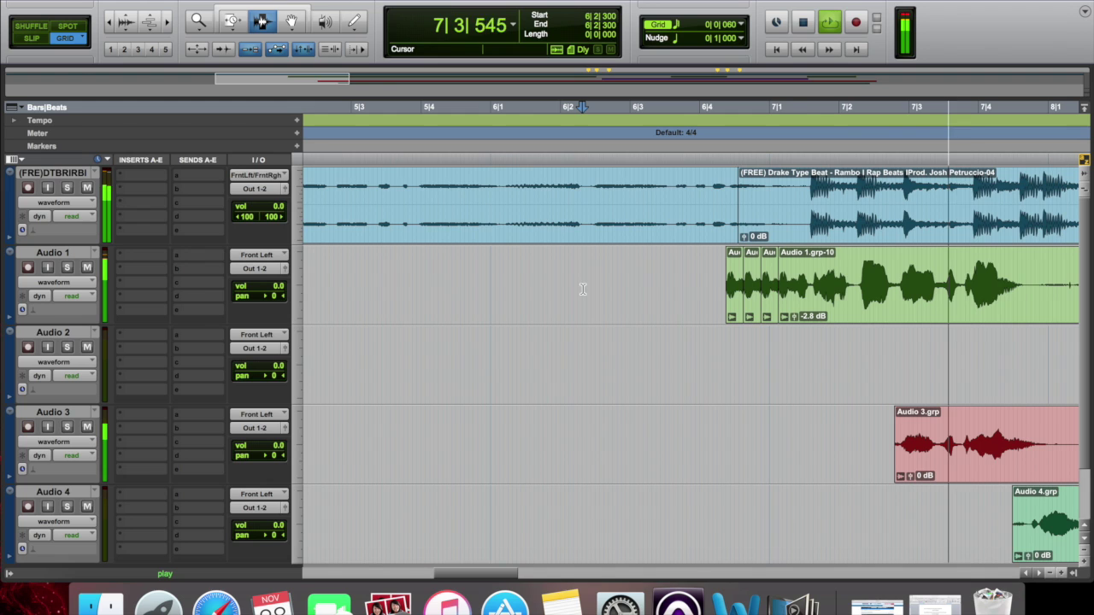
{"action": "key", "text": "space"}
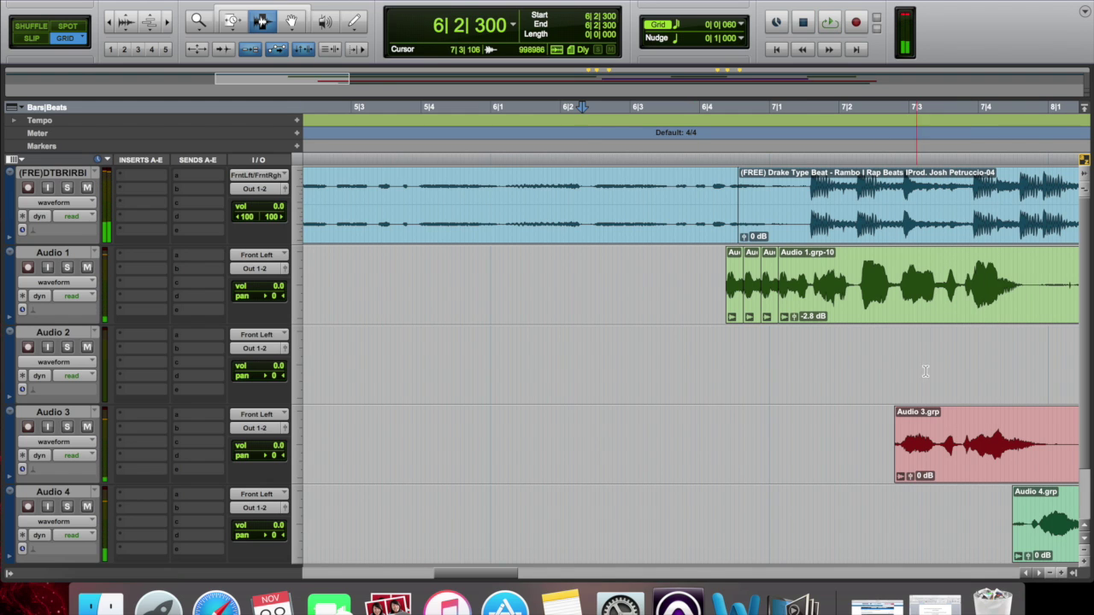
Step: Lower the clip gain of the three pasted Audio 1 snippets to -4.6, -6.6 and -8.5 dB, working backward from the original clip
{"action": "left_click", "coordinate": [1059, 573]}
{"action": "left_click", "coordinate": [1060, 573]}
{"action": "left_click", "coordinate": [1059, 574]}
{"action": "scroll", "coordinate": [823, 399], "scroll_direction": "left", "scroll_amount": 10}
{"action": "scroll", "coordinate": [823, 399], "scroll_direction": "right", "scroll_amount": 4}
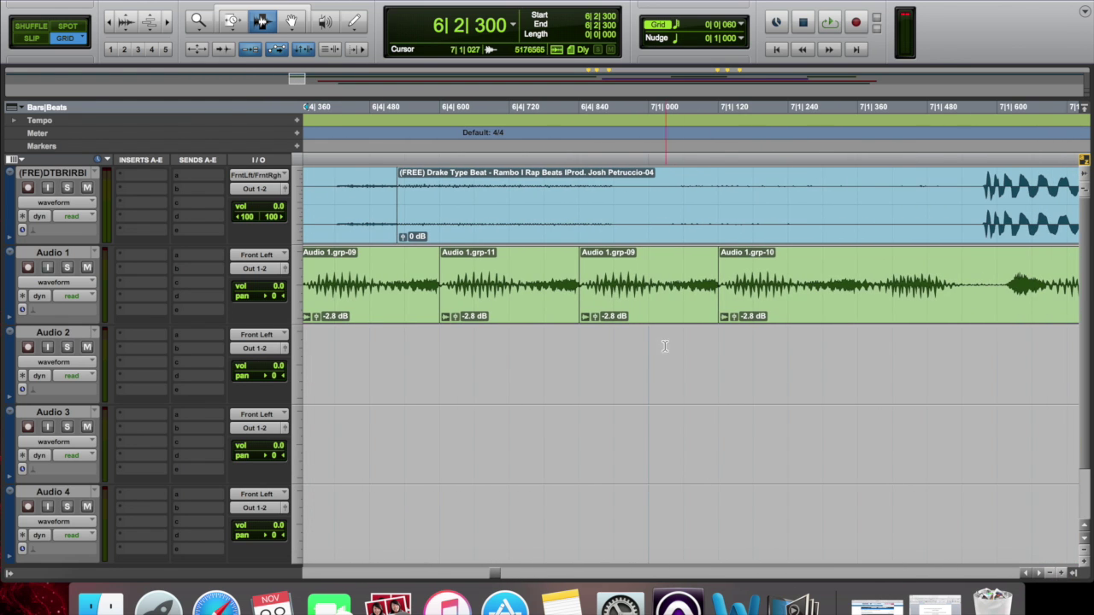
{"action": "left_click", "coordinate": [595, 317]}
{"action": "left_click_drag", "start_coordinate": [593, 316], "coordinate": [585, 322]}
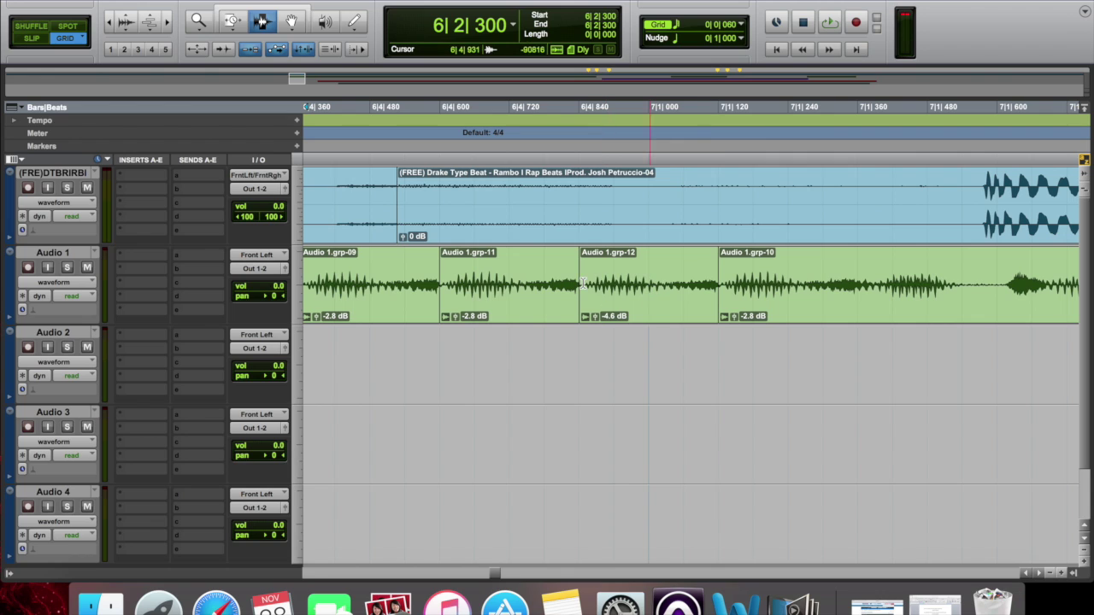
{"action": "left_click_drag", "start_coordinate": [453, 315], "coordinate": [415, 318]}
{"action": "scroll", "coordinate": [432, 321], "scroll_direction": "left", "scroll_amount": 5}
{"action": "scroll", "coordinate": [683, 341], "scroll_direction": "left", "scroll_amount": 3}
Step: Play from 6|1|360 to check the stutter's stepped volume rise into the vocal
{"action": "left_click", "coordinate": [1053, 573]}
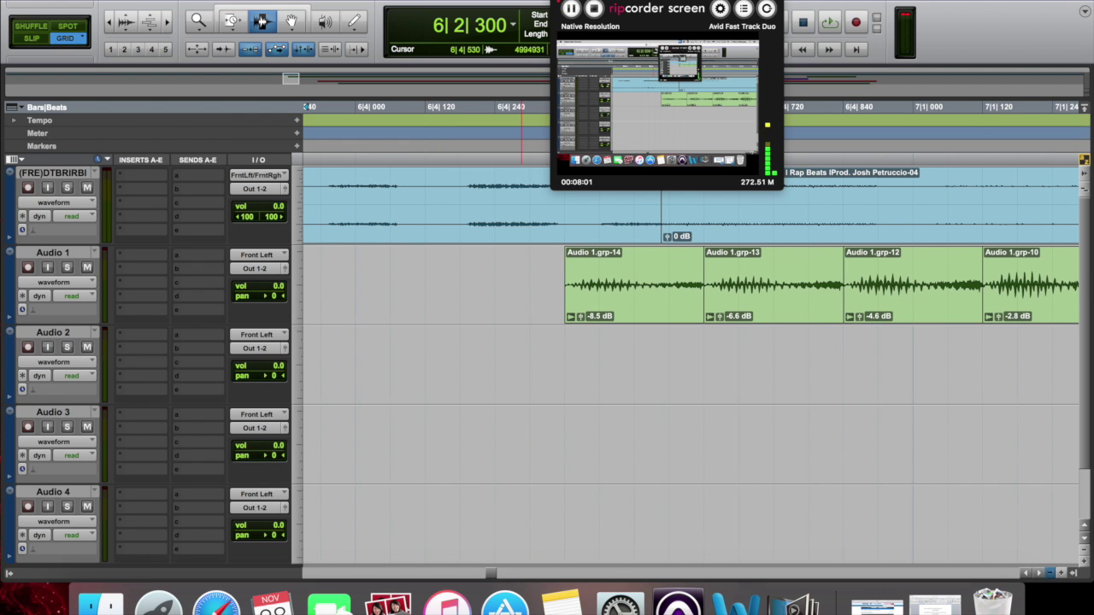
{"action": "left_click", "coordinate": [402, 295]}
{"action": "key", "text": "space"}
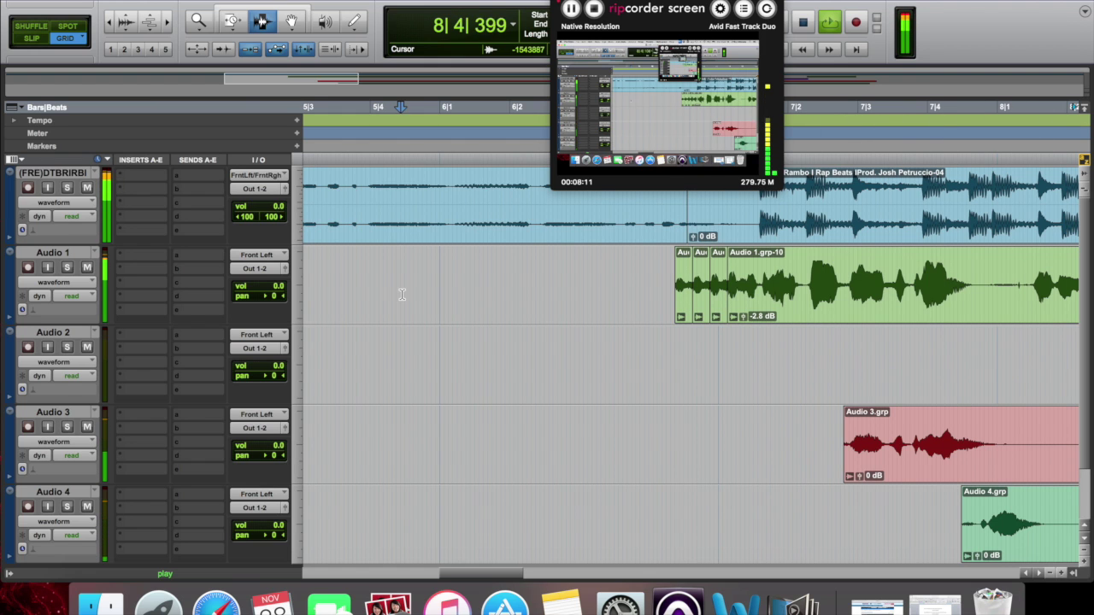
{"action": "key", "text": "space"}
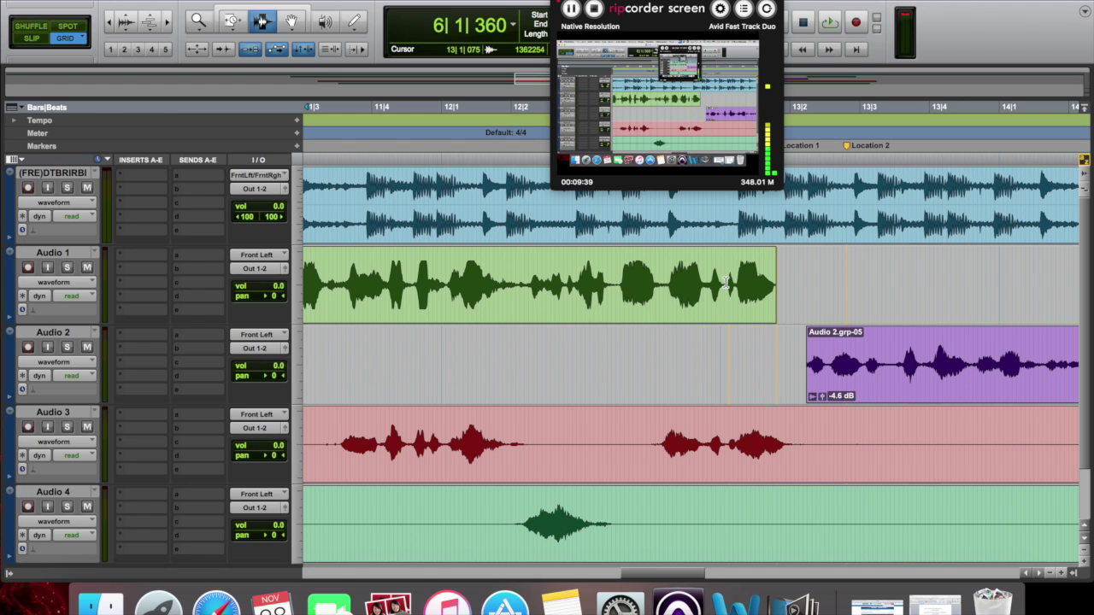
Step: Play from 11|3|900 through the end of the first Audio 1 vocal and into the Audio 2 clip
{"action": "left_click", "coordinate": [369, 306]}
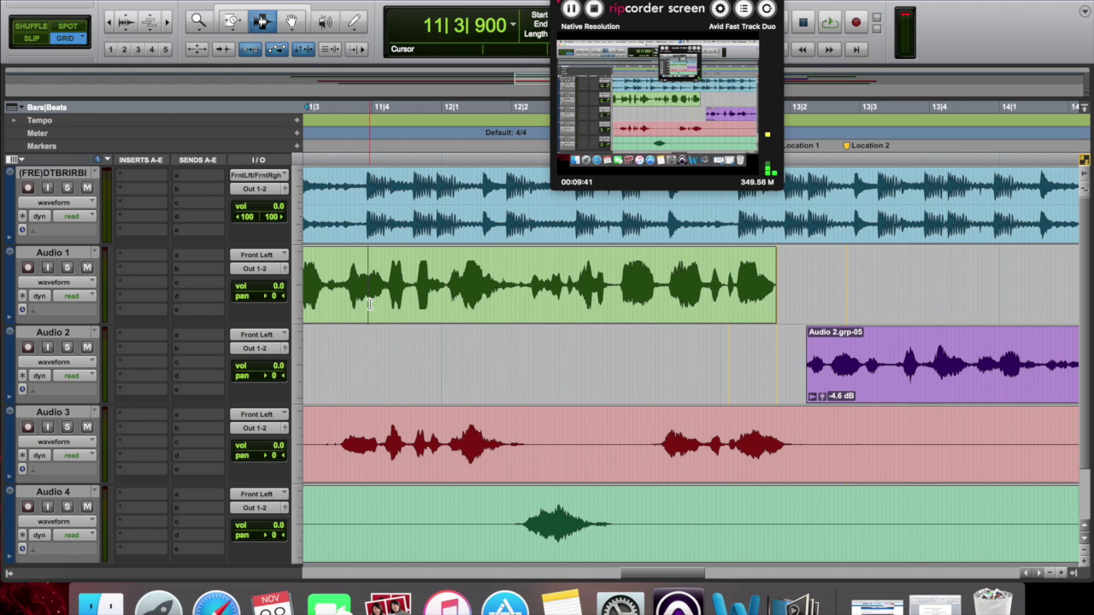
{"action": "key", "text": "space"}
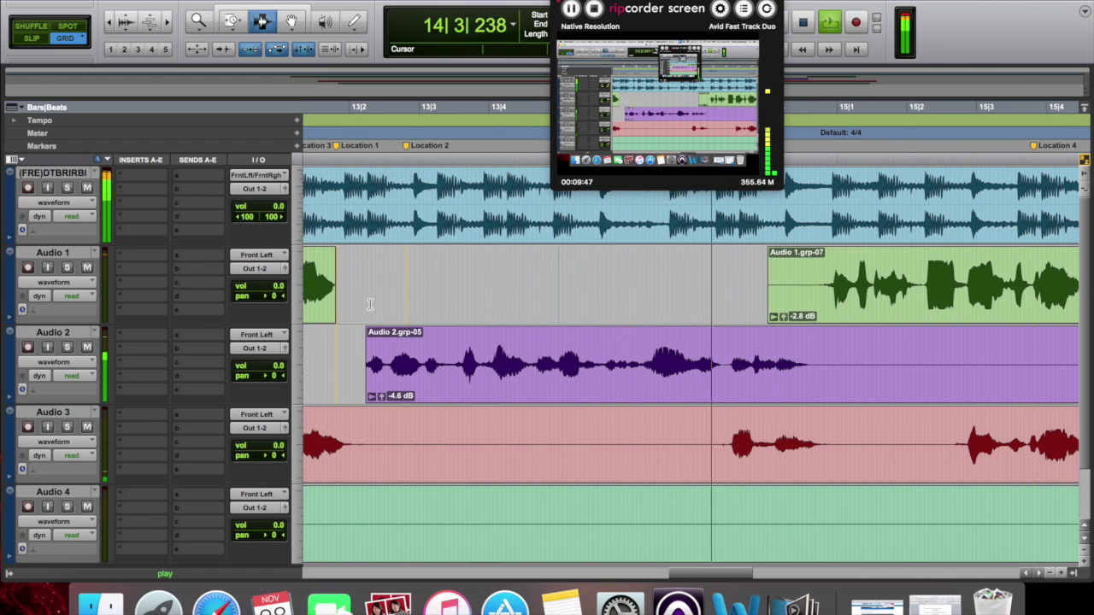
{"action": "key", "text": "space"}
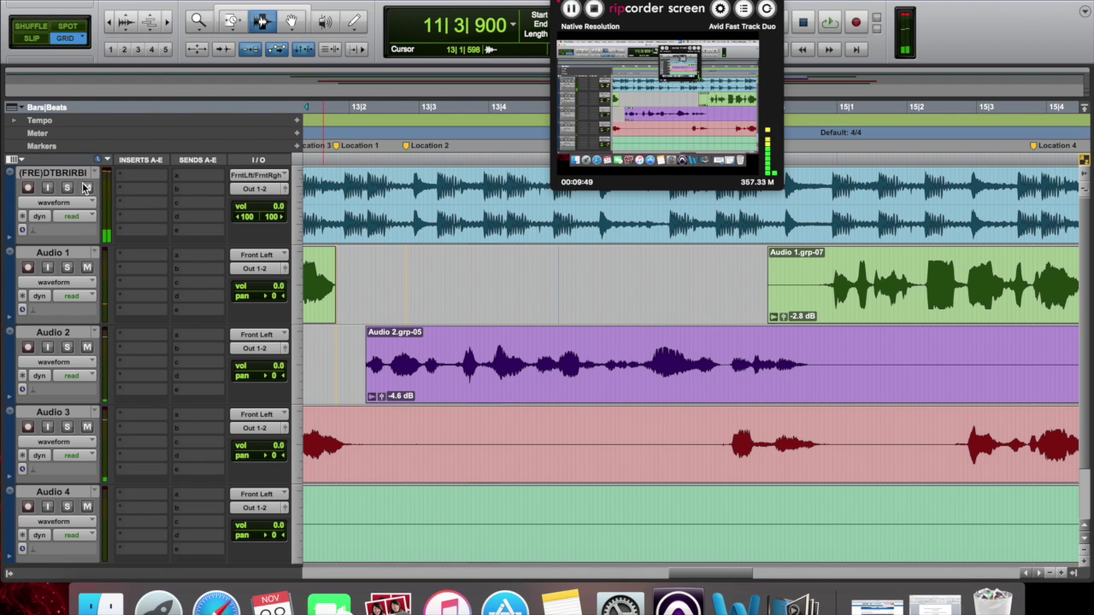
Step: Mute the beat track and select the final Audio 1 phrase from 13|1|120 to the clip's end at 13|1|780
{"action": "scroll", "coordinate": [333, 288], "scroll_direction": "left", "scroll_amount": 10}
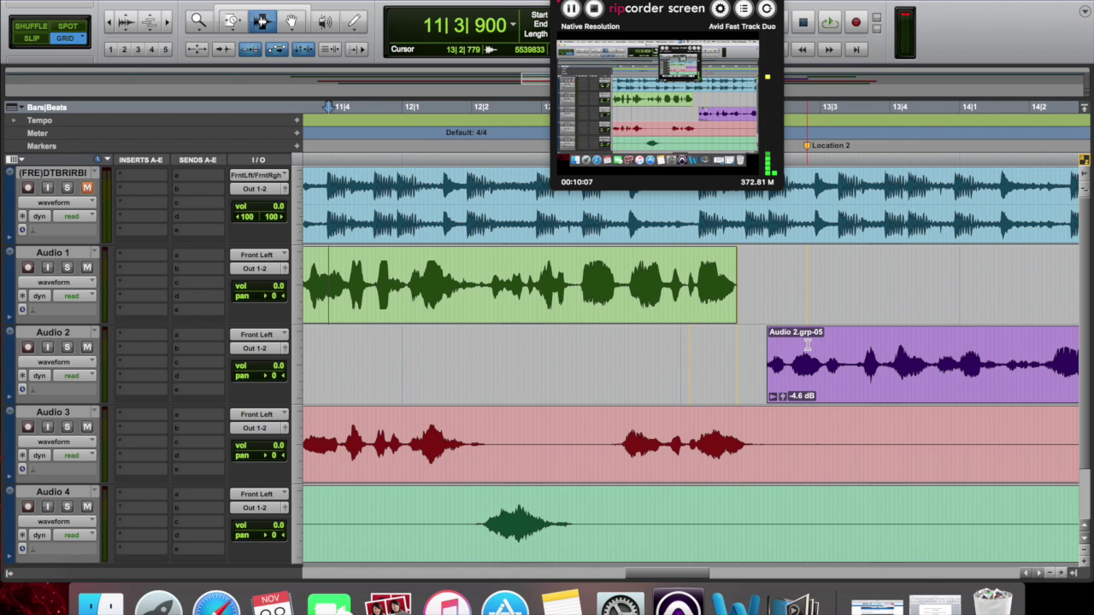
{"action": "left_click", "coordinate": [686, 282]}
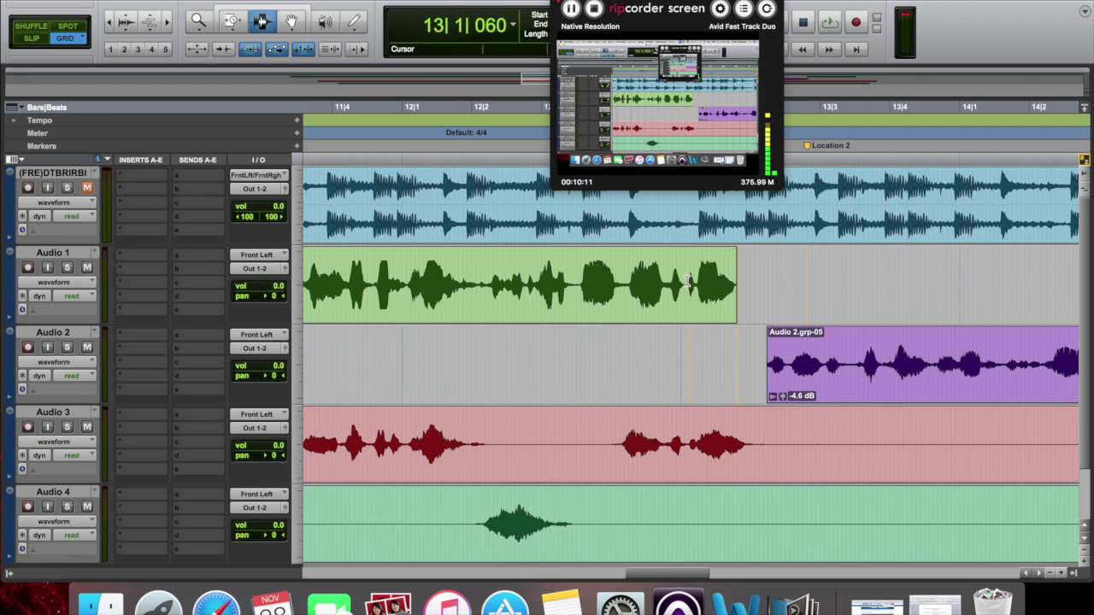
{"action": "left_click", "coordinate": [1062, 573]}
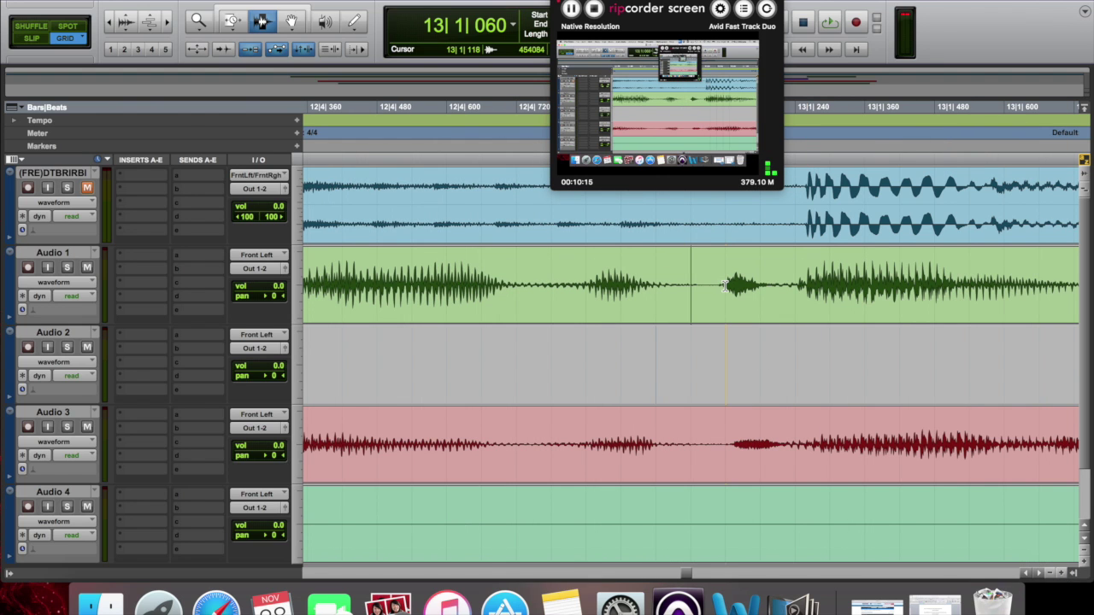
{"action": "left_click", "coordinate": [1057, 575]}
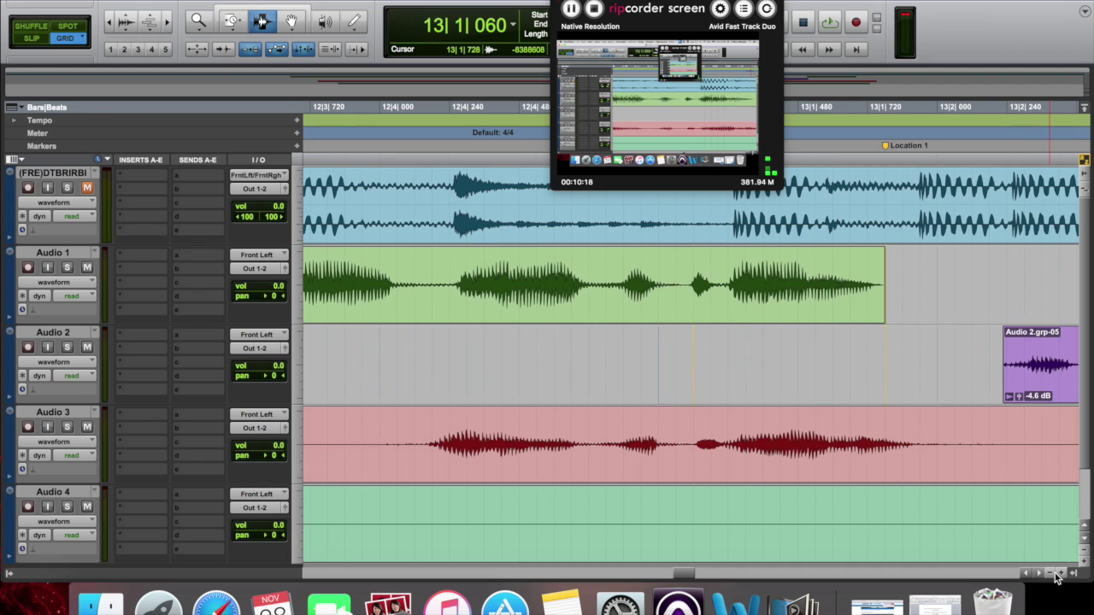
{"action": "left_click", "coordinate": [692, 286]}
{"action": "left_click_drag", "start_coordinate": [692, 286], "coordinate": [885, 292]}
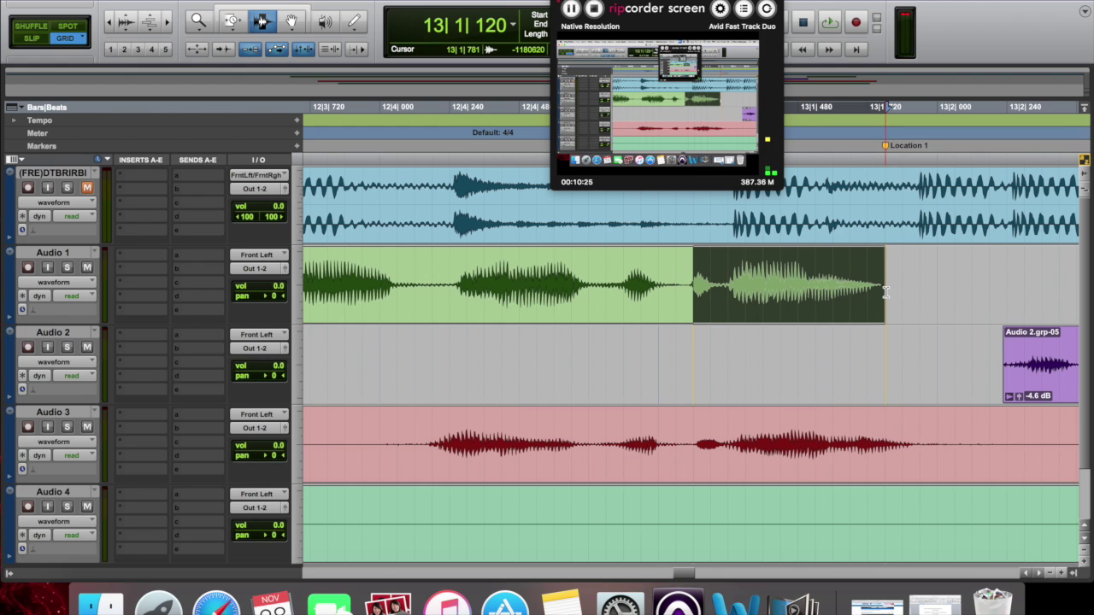
Step: Audition the selected closing phrase on Audio 1 twice
{"action": "key", "text": "space"}
{"action": "key", "text": "space"}
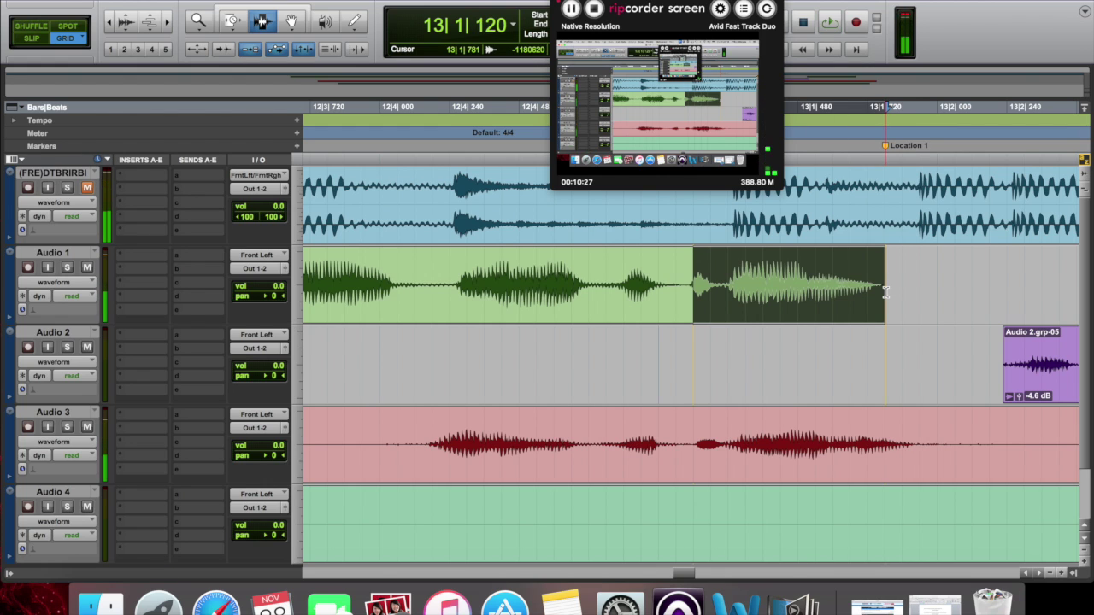
{"action": "key", "text": "space"}
{"action": "key", "text": "space"}
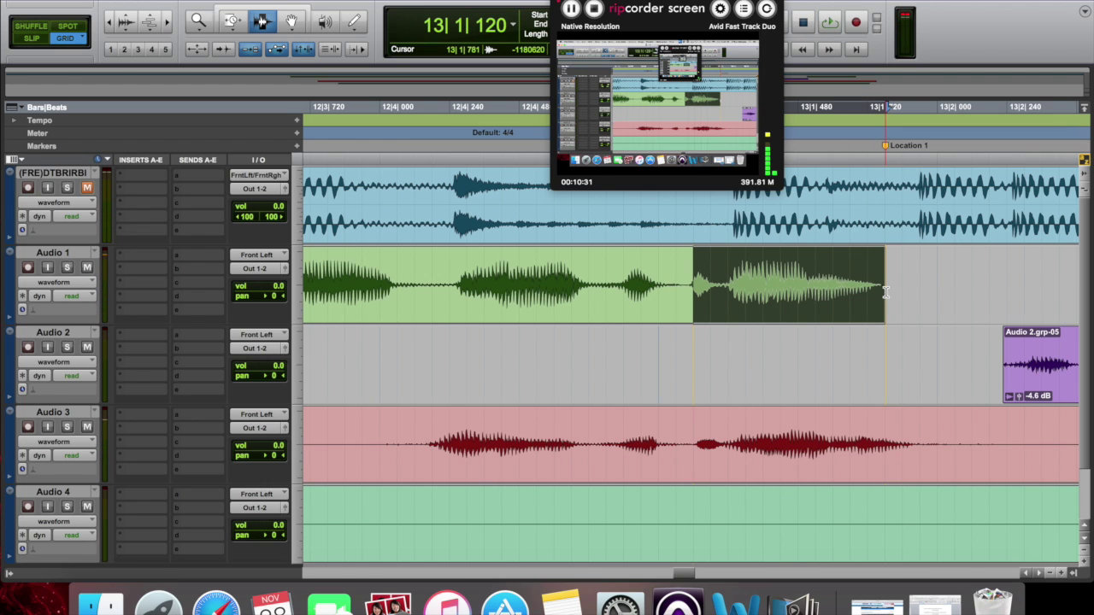
Step: Paste the copied closing phrase on Audio 1 at 13|2|180, after the end of the first vocal clip
{"action": "left_click", "coordinate": [886, 293]}
{"action": "scroll", "coordinate": [886, 292], "scroll_direction": "right", "scroll_amount": 5}
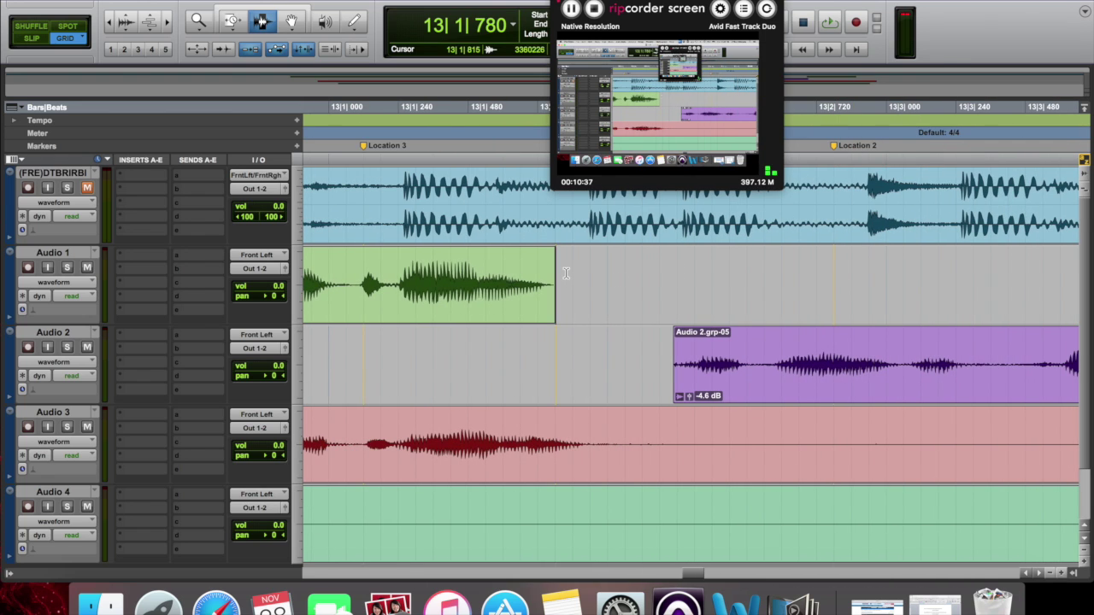
{"action": "left_click", "coordinate": [661, 270]}
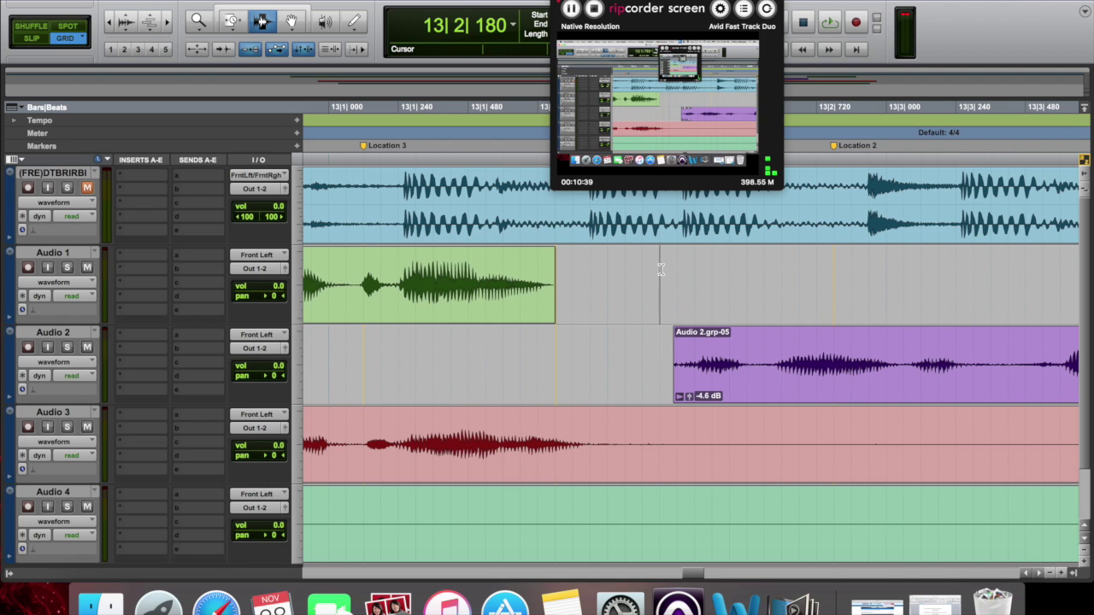
{"action": "key", "text": "super+v"}
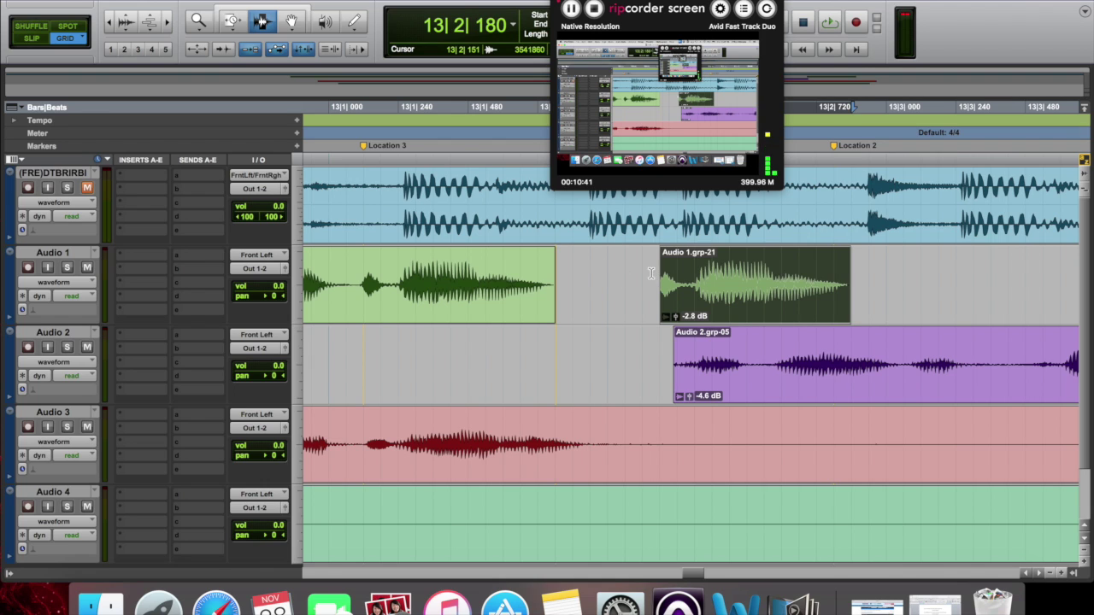
Step: Play from 12|2|840 through the pasted phrase to check its timing
{"action": "scroll", "coordinate": [437, 268], "scroll_direction": "left", "scroll_amount": 10}
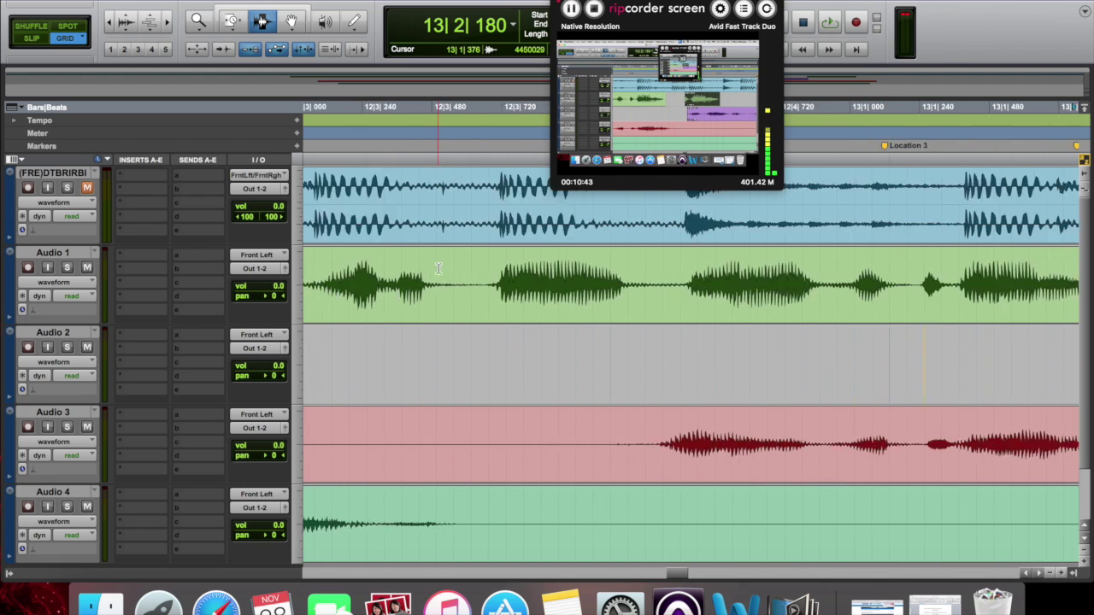
{"action": "left_click", "coordinate": [437, 268]}
{"action": "scroll", "coordinate": [437, 268], "scroll_direction": "right", "scroll_amount": 7}
{"action": "key", "text": "space"}
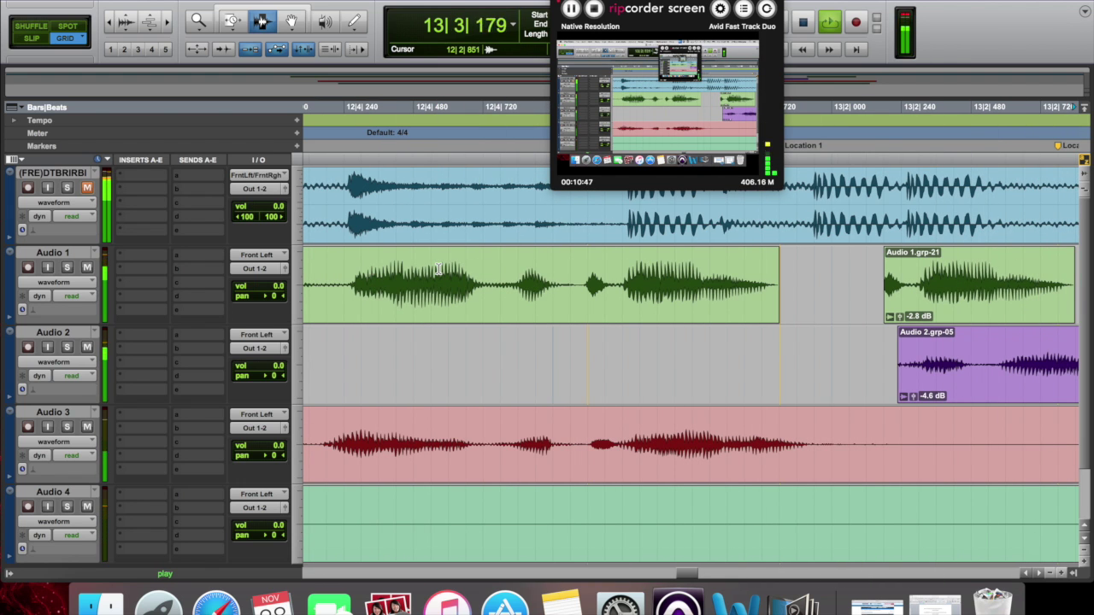
{"action": "key", "text": "space"}
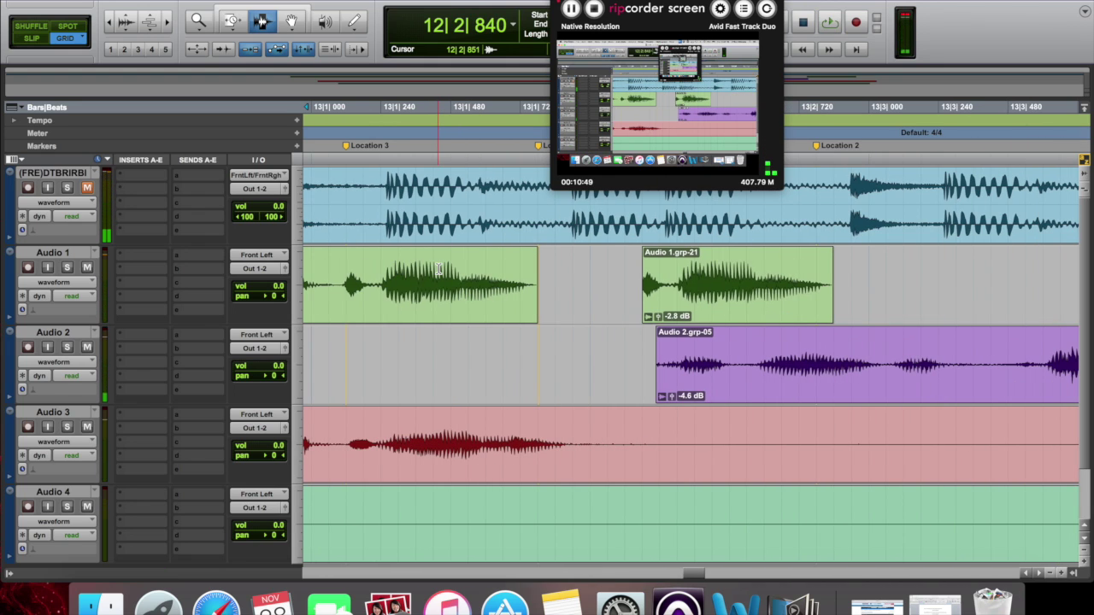
Step: Place the pasted phrase on Audio 1 at 13|2|120 instead and play from 12|3|900 to check it
{"action": "left_click", "coordinate": [666, 282]}
{"action": "key", "text": "Delete"}
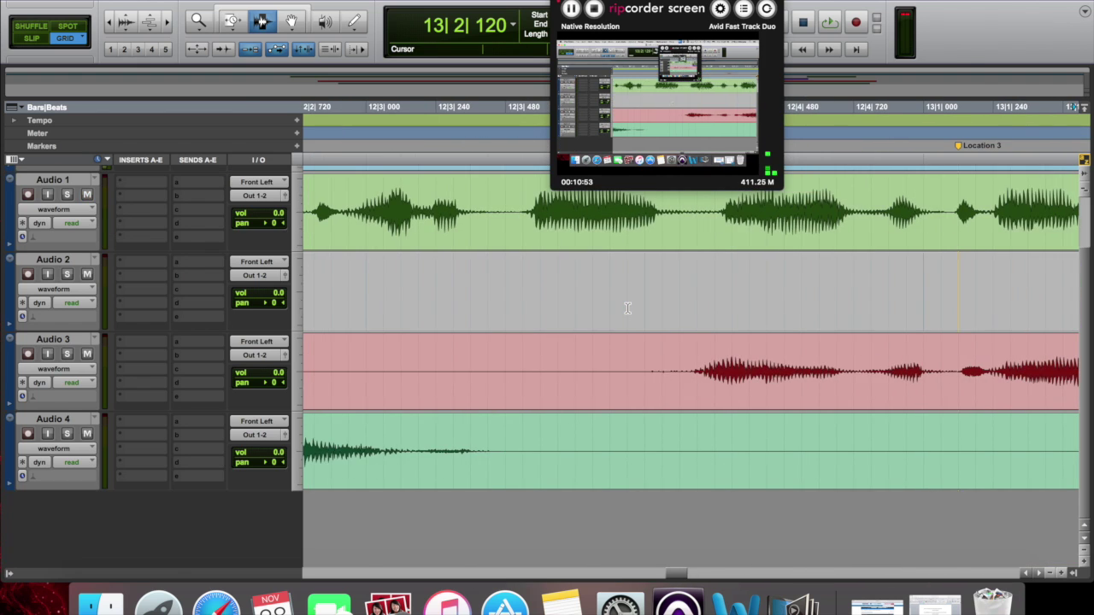
{"action": "left_click", "coordinate": [627, 308]}
{"action": "key", "text": "space"}
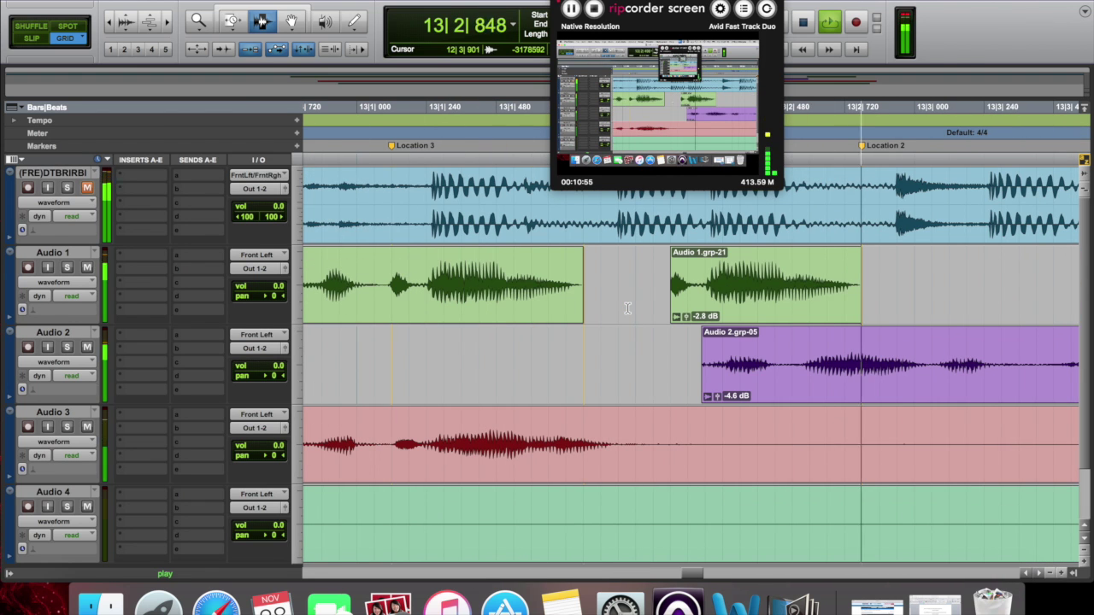
{"action": "key", "text": "space"}
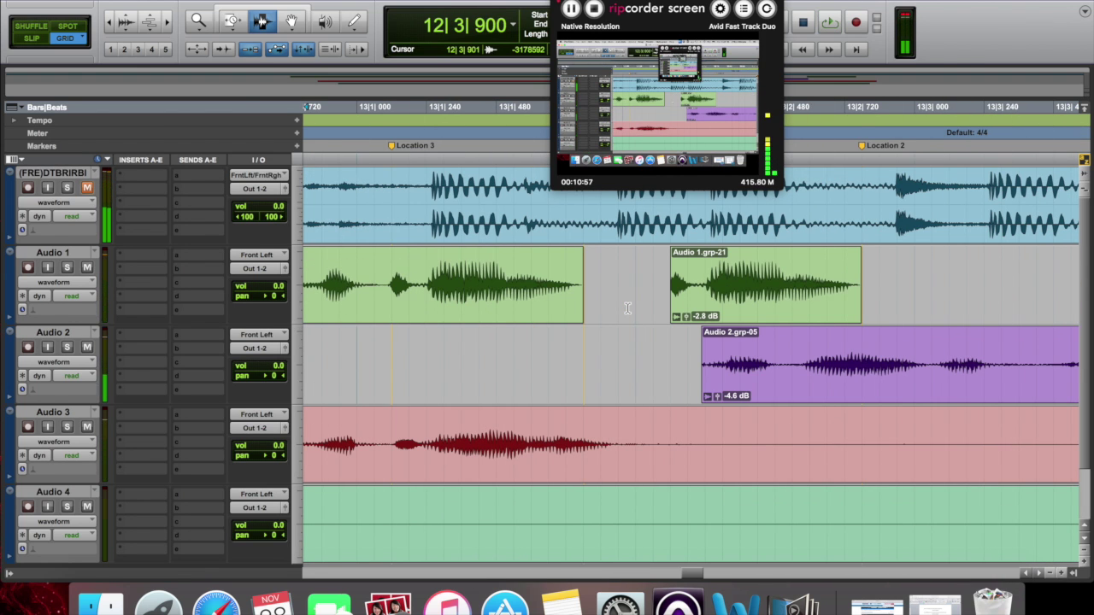
Step: Select one beat on Audio 1 from 13|1|780 to 13|2|780, covering the gap and the pasted phrase
{"action": "left_click", "coordinate": [1048, 573]}
{"action": "left_click", "coordinate": [1048, 572]}
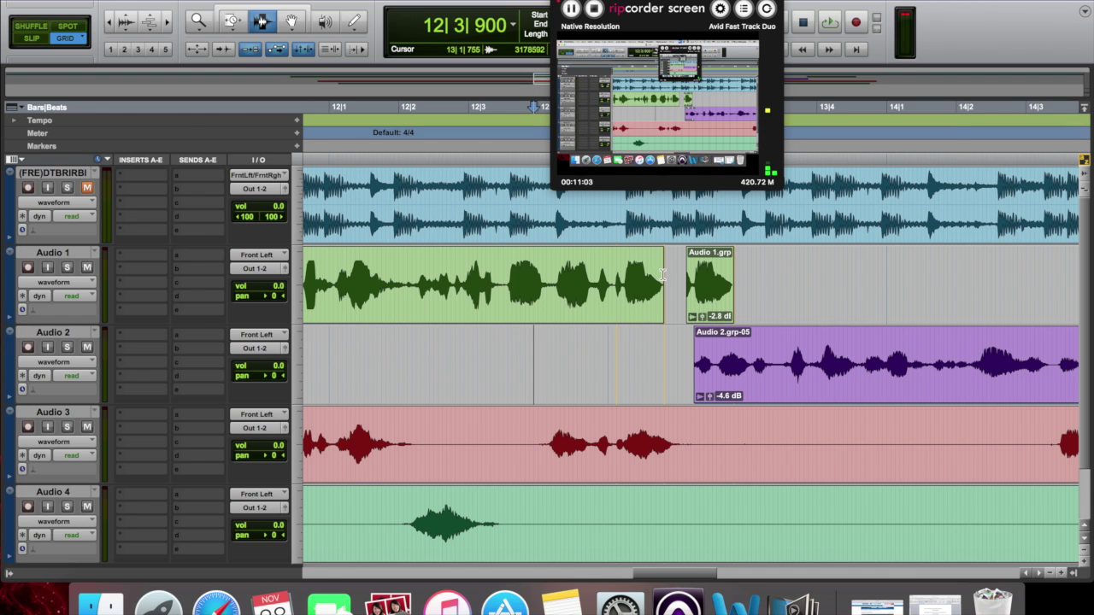
{"action": "left_click", "coordinate": [1064, 573]}
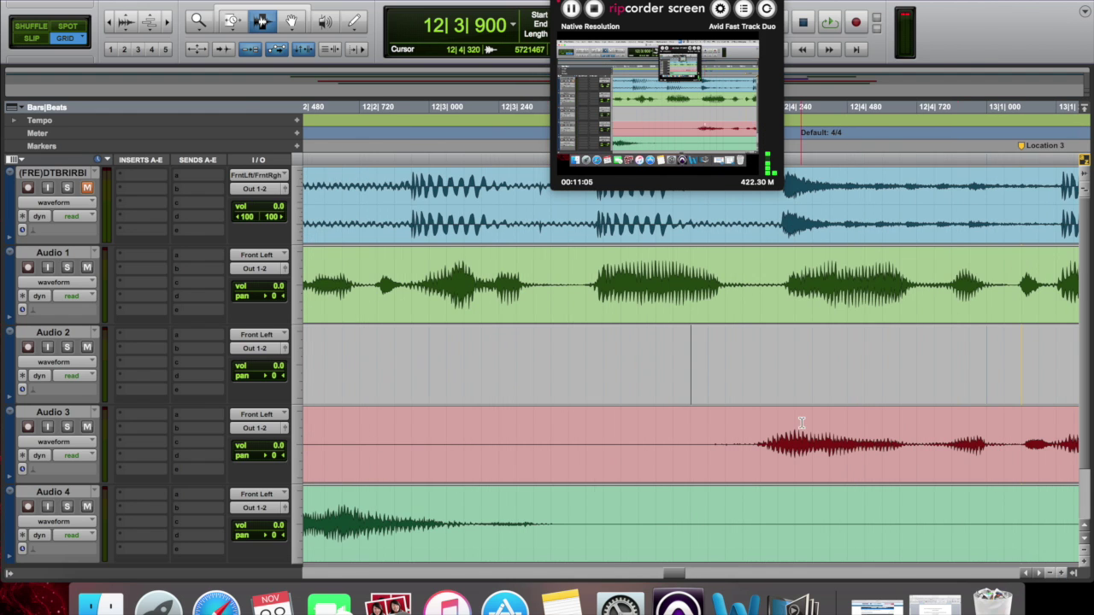
{"action": "left_click", "coordinate": [1063, 573]}
{"action": "left_click", "coordinate": [639, 300]}
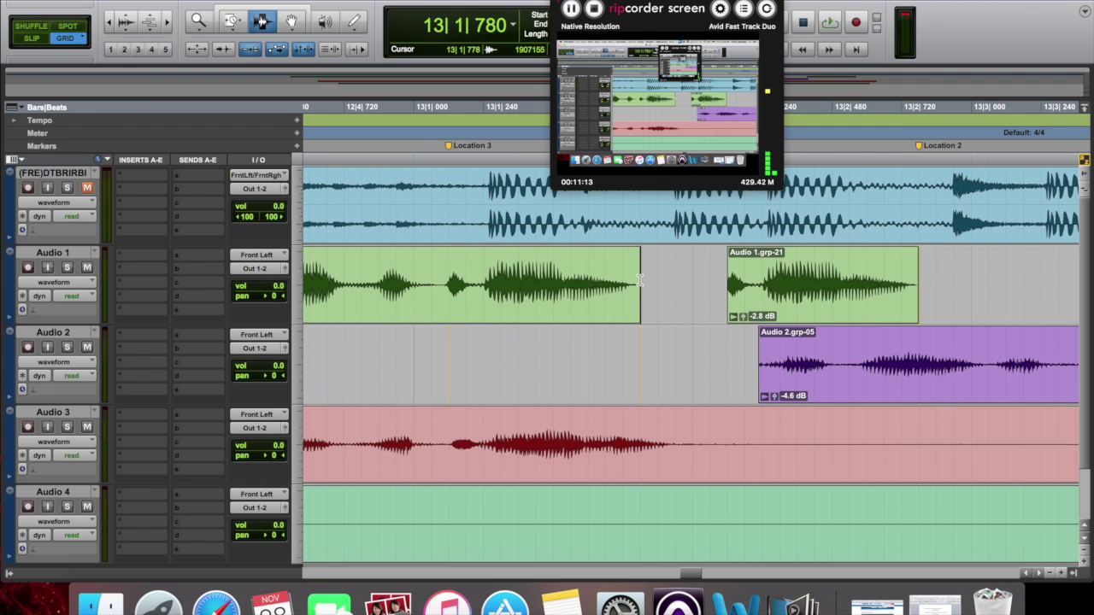
{"action": "left_click_drag", "start_coordinate": [639, 281], "coordinate": [923, 310]}
{"action": "scroll", "coordinate": [922, 311], "scroll_direction": "right", "scroll_amount": 5}
{"action": "scroll", "coordinate": [923, 311], "scroll_direction": "right", "scroll_amount": 4}
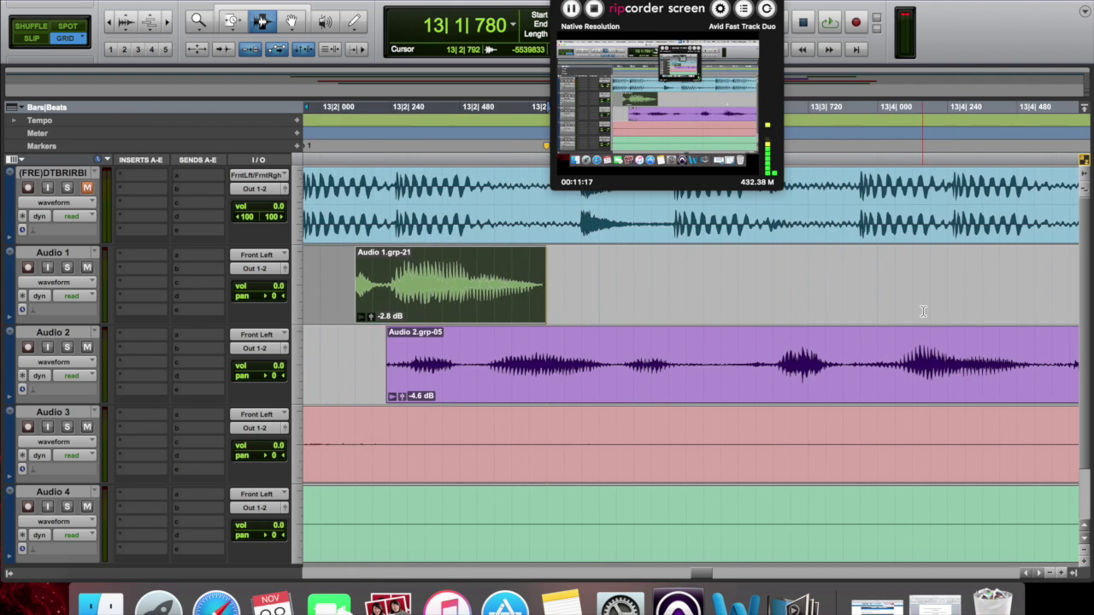
{"action": "left_click", "coordinate": [1051, 572]}
{"action": "left_click", "coordinate": [1052, 573]}
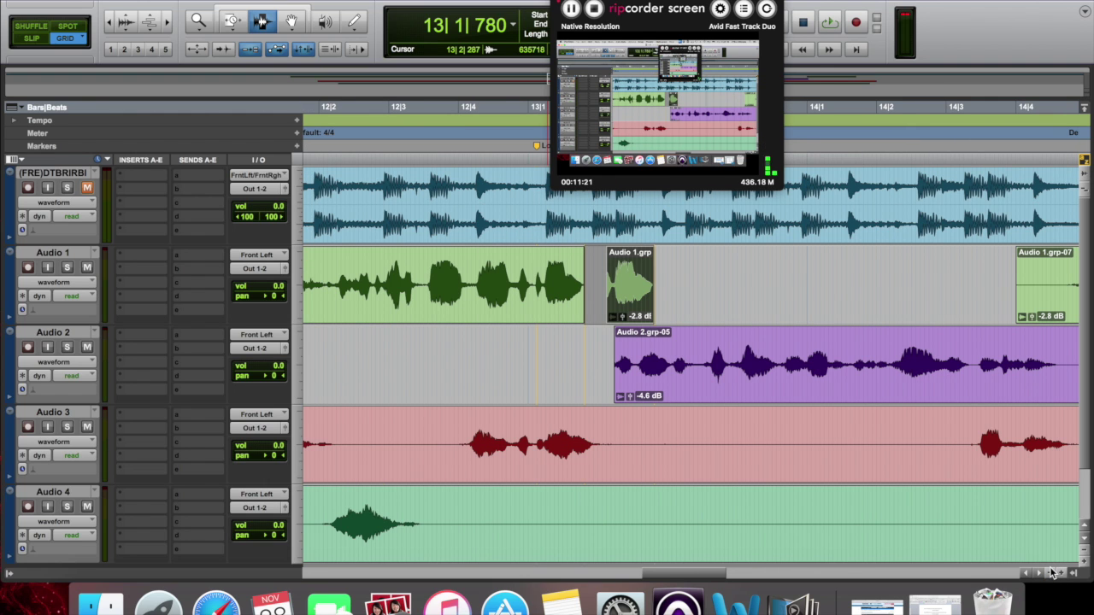
Step: Duplicate the selected beat five times along Audio 1 up to the Audio 1.grp-07 clip
{"action": "key", "text": "super+d"}
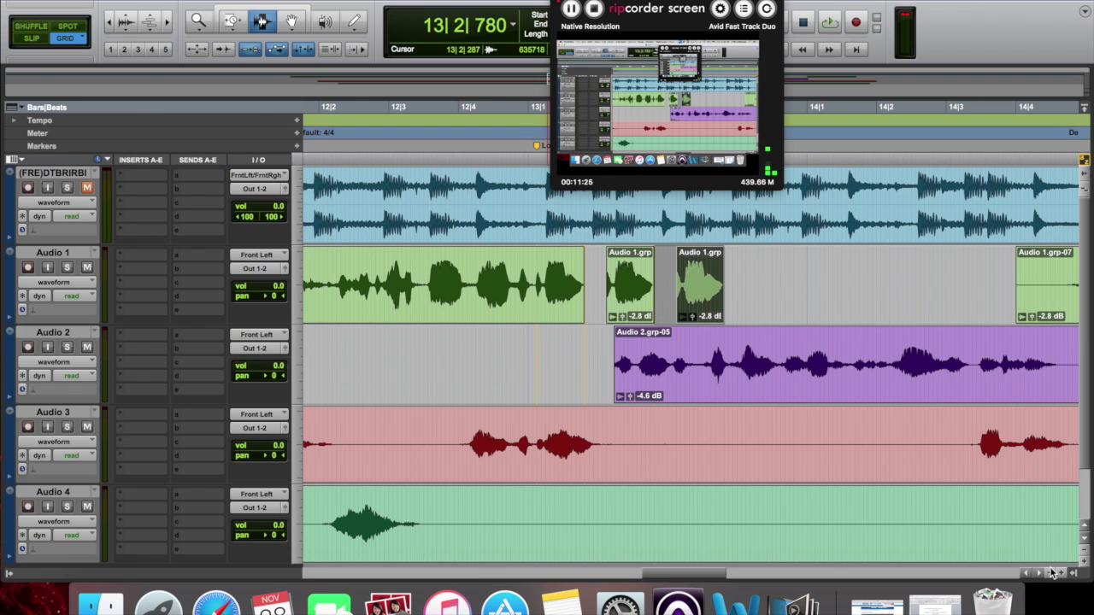
{"action": "key", "text": "super+d"}
{"action": "key", "text": "super+d"}
{"action": "key", "text": "super+d"}
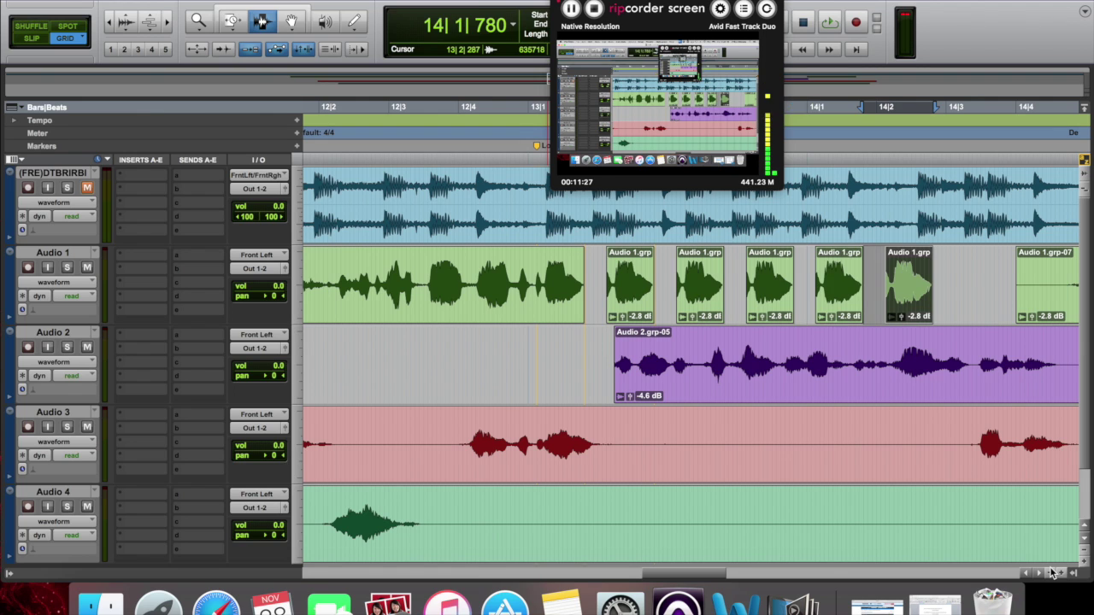
{"action": "key", "text": "super+d"}
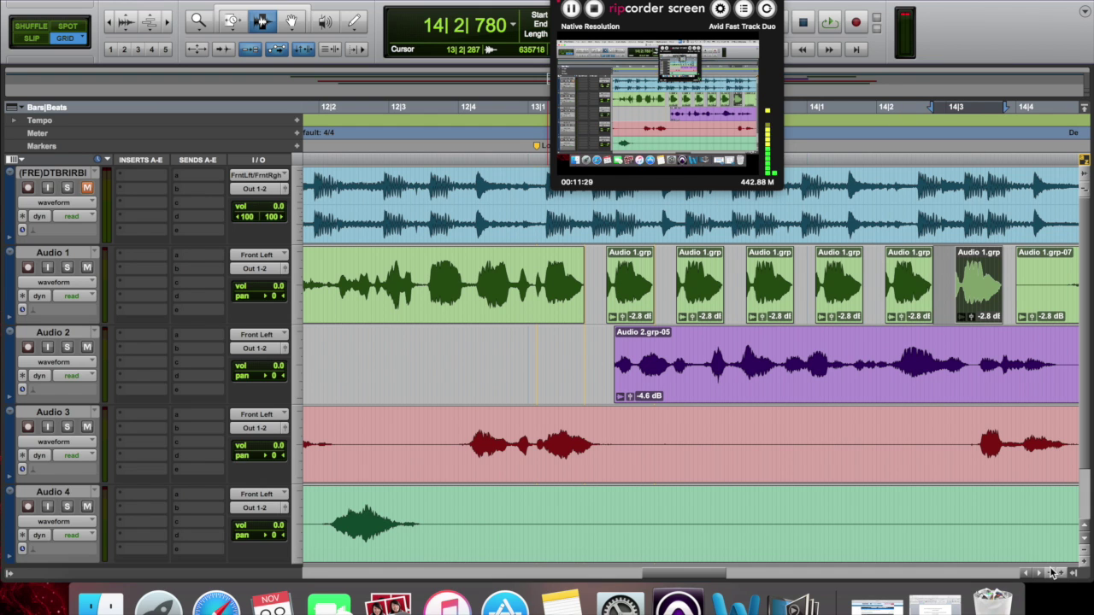
Step: Play from 12|2|300 through the row of duplicated phrases on Audio 1
{"action": "scroll", "coordinate": [1052, 573], "scroll_direction": "right", "scroll_amount": 3}
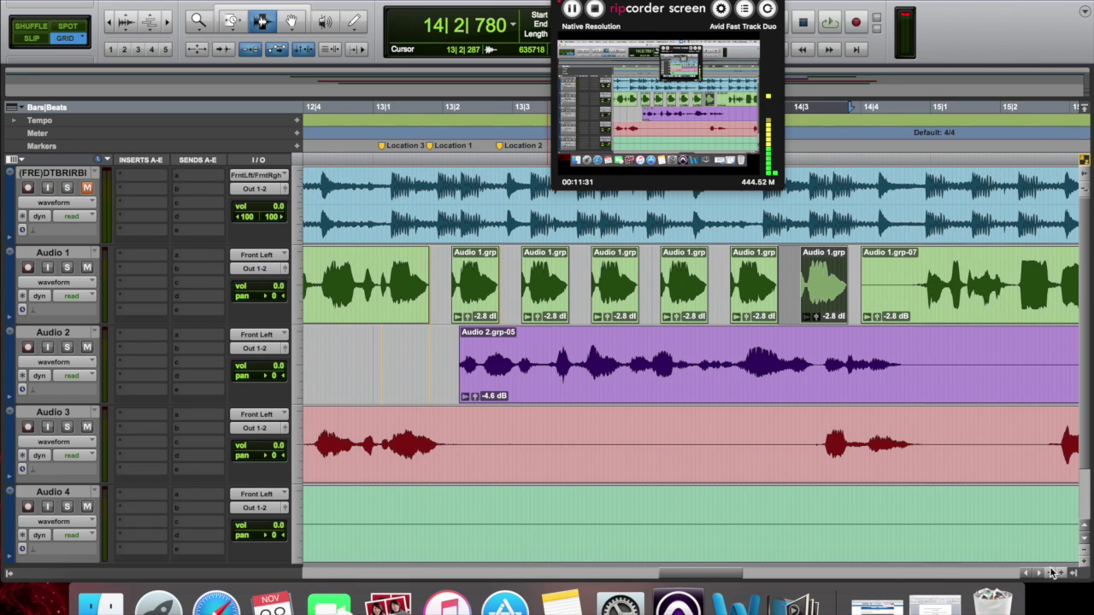
{"action": "scroll", "coordinate": [1053, 572], "scroll_direction": "left", "scroll_amount": 3}
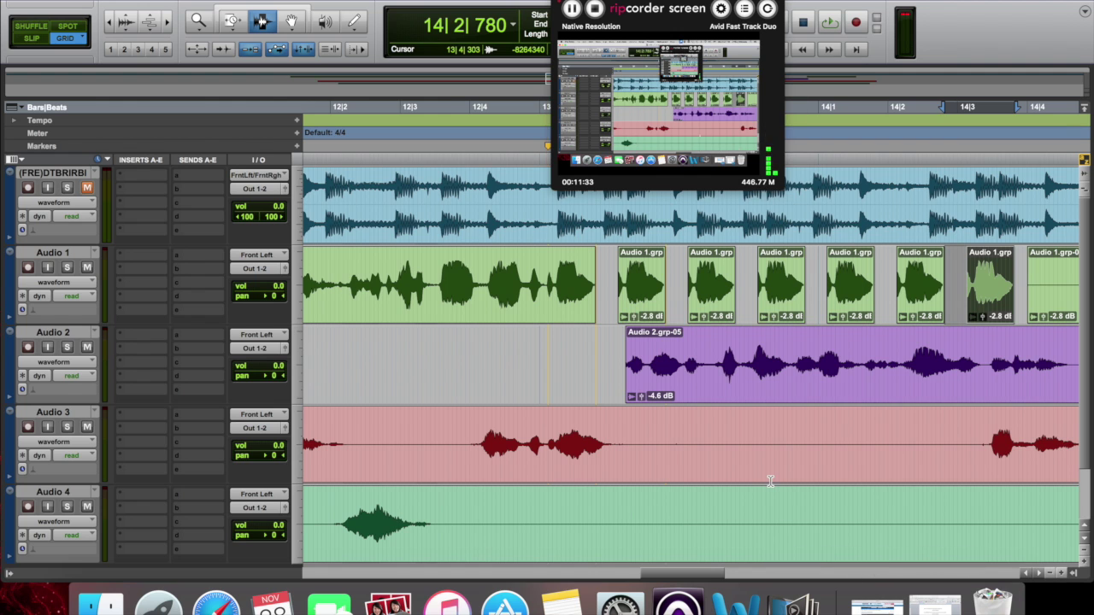
{"action": "scroll", "coordinate": [770, 481], "scroll_direction": "left", "scroll_amount": 5}
{"action": "left_click", "coordinate": [589, 373]}
{"action": "key", "text": "space"}
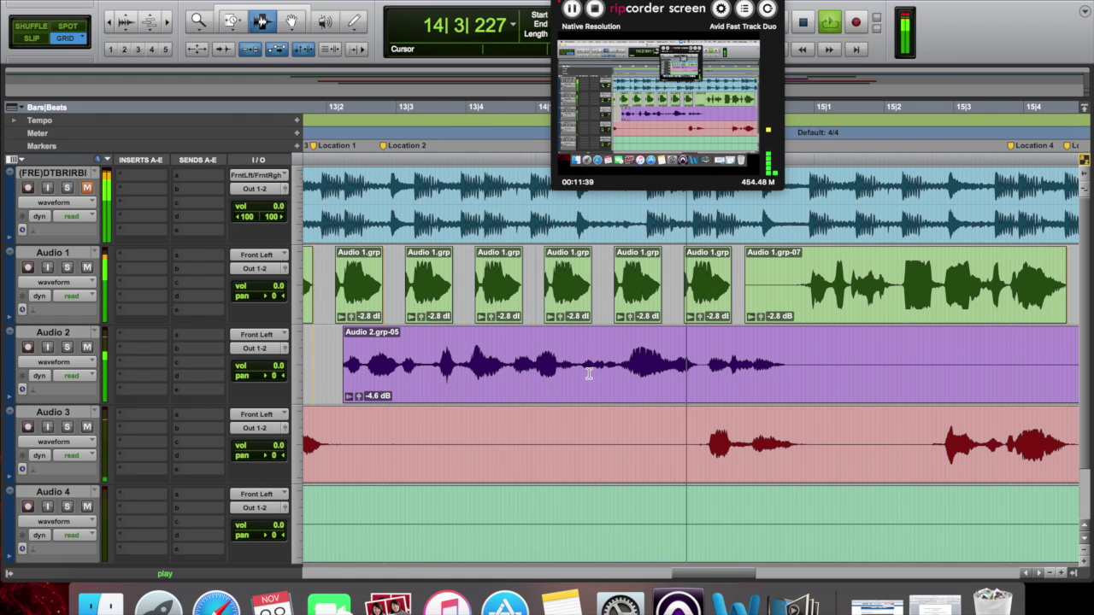
{"action": "key", "text": "space"}
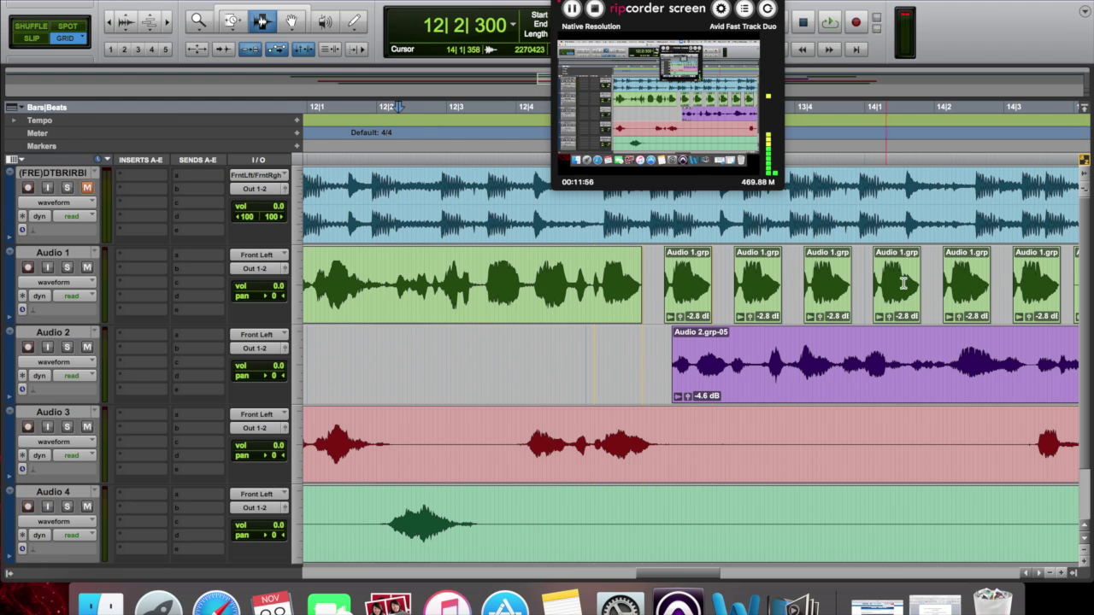
Step: Step the six repeats' clip gain down to -4.6, -6.6, -8.5, -10.3, -12.3 and -14.1 dB, and play the fading echo
{"action": "left_click", "coordinate": [680, 317]}
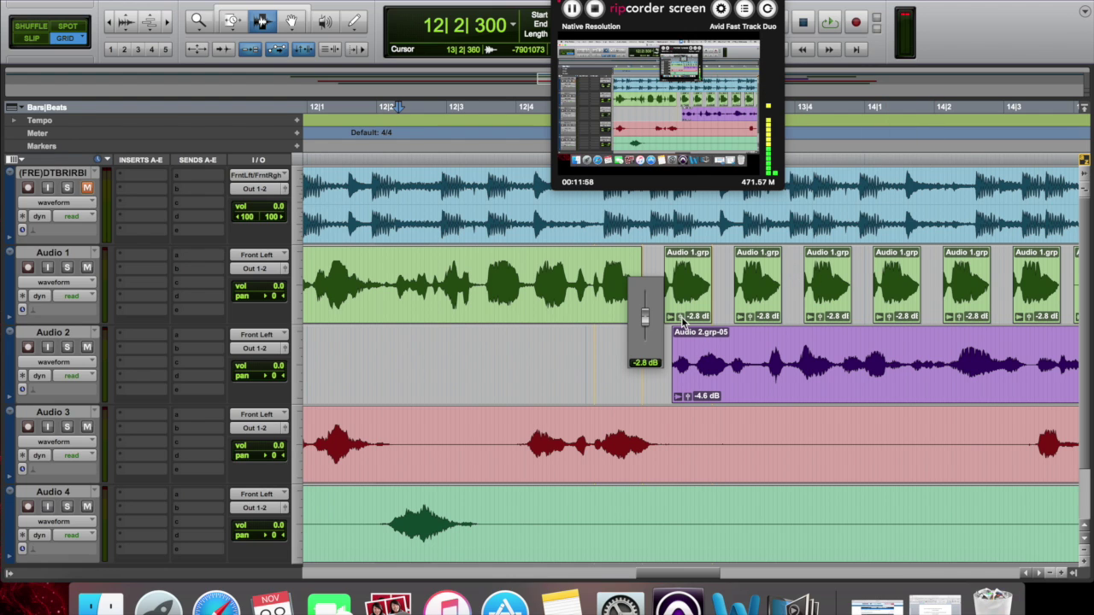
{"action": "left_click_drag", "start_coordinate": [681, 320], "coordinate": [681, 320]}
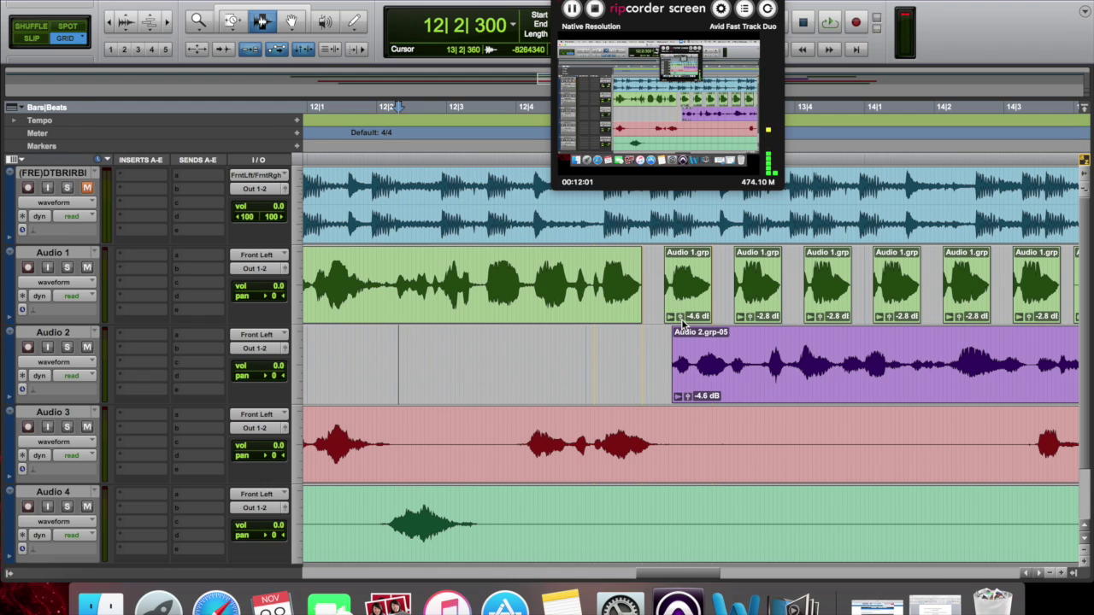
{"action": "left_click", "coordinate": [749, 317]}
{"action": "left_click_drag", "start_coordinate": [749, 318], "coordinate": [750, 320]}
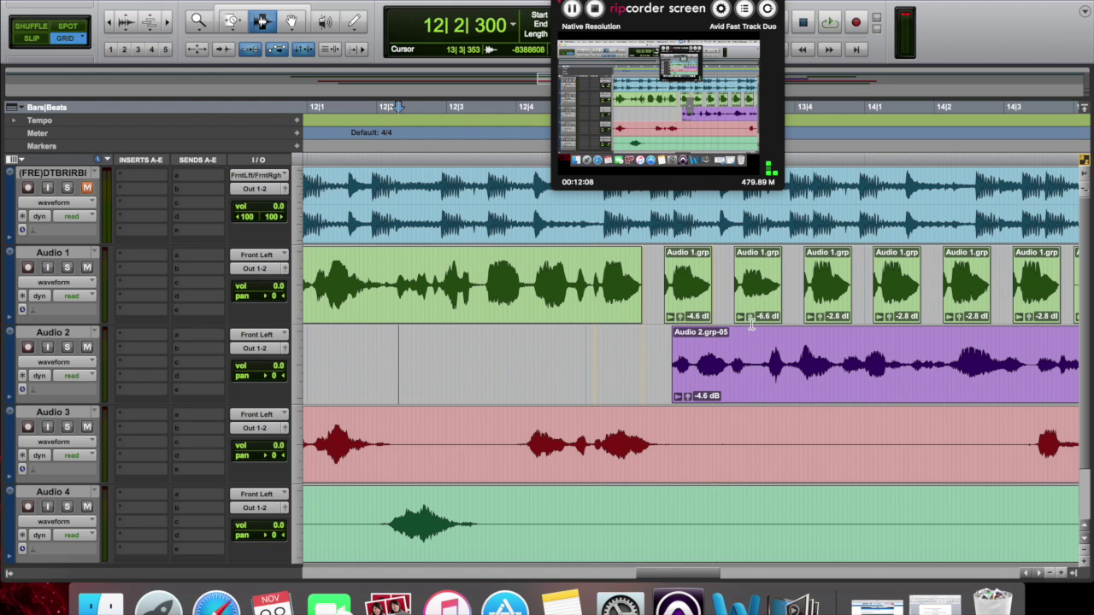
{"action": "left_click_drag", "start_coordinate": [819, 317], "coordinate": [788, 326]}
{"action": "left_click_drag", "start_coordinate": [891, 318], "coordinate": [891, 327]}
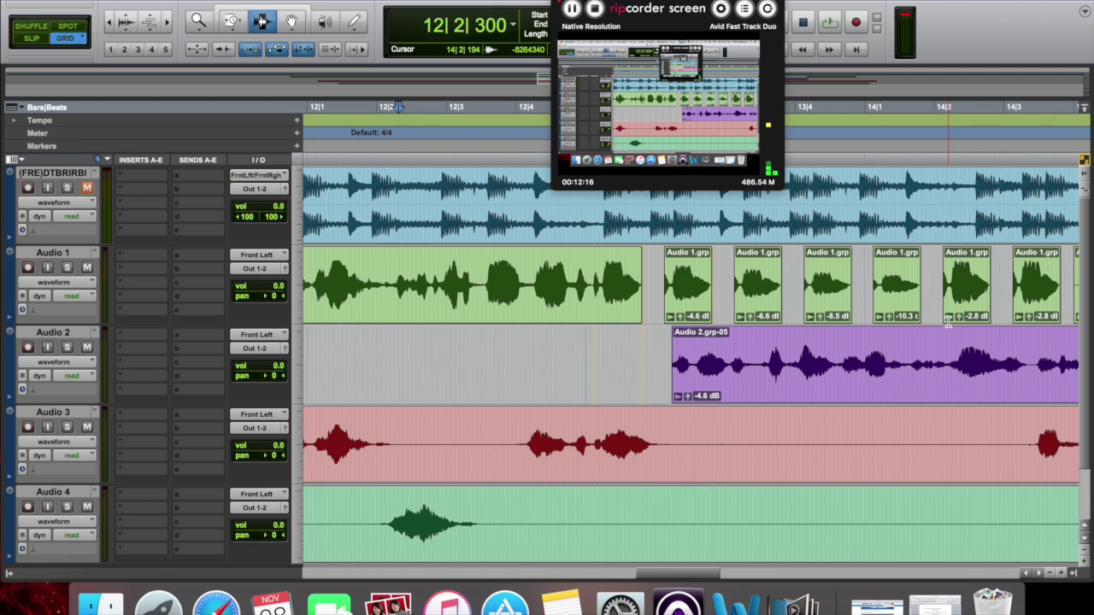
{"action": "left_click_drag", "start_coordinate": [959, 317], "coordinate": [930, 331]}
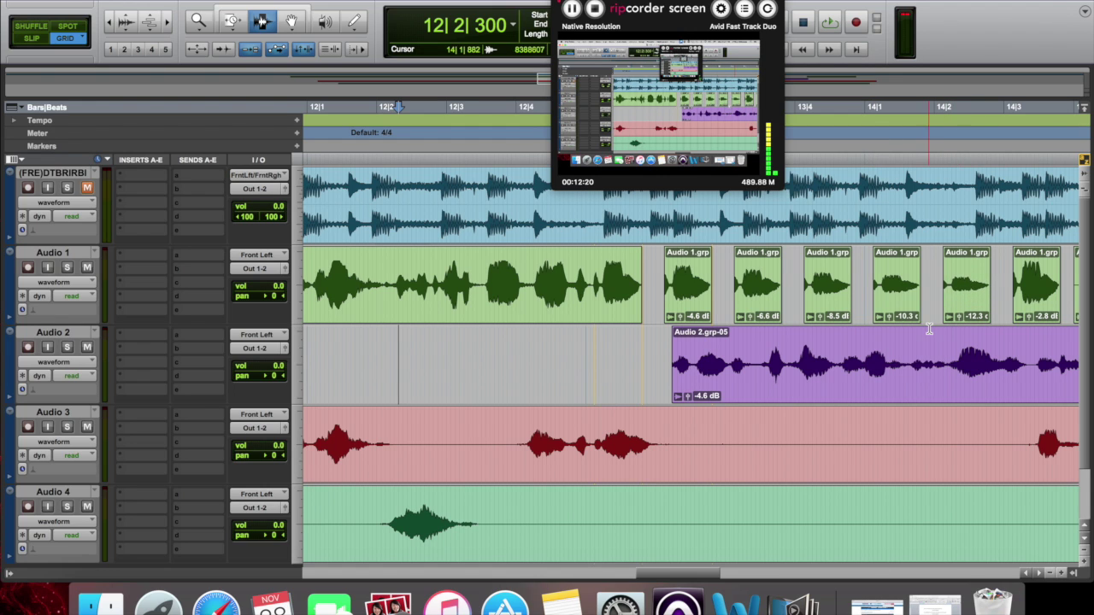
{"action": "scroll", "coordinate": [855, 323], "scroll_direction": "right", "scroll_amount": 5}
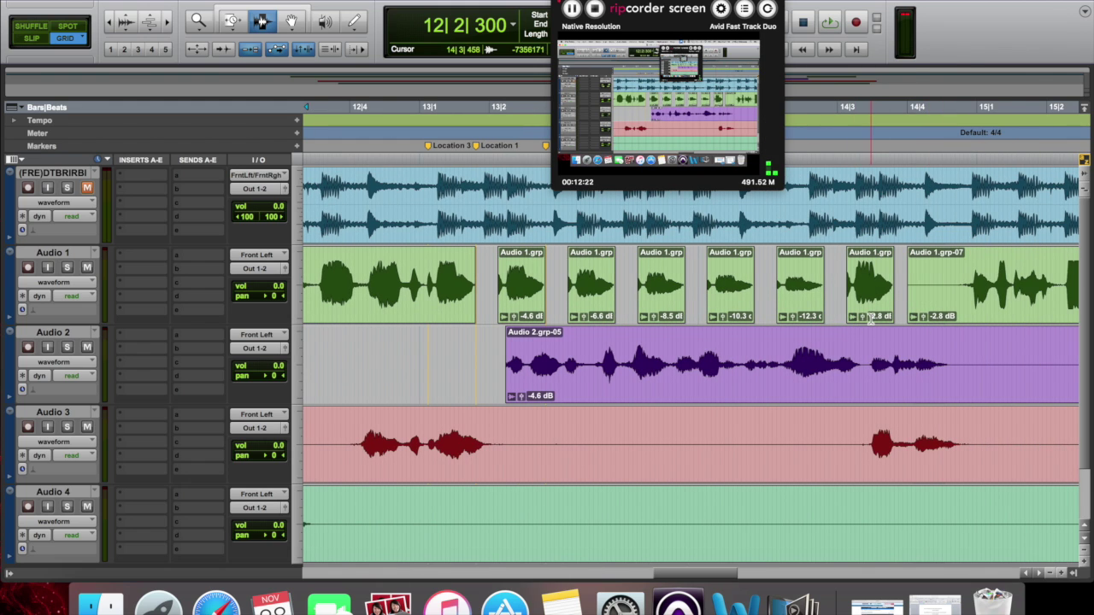
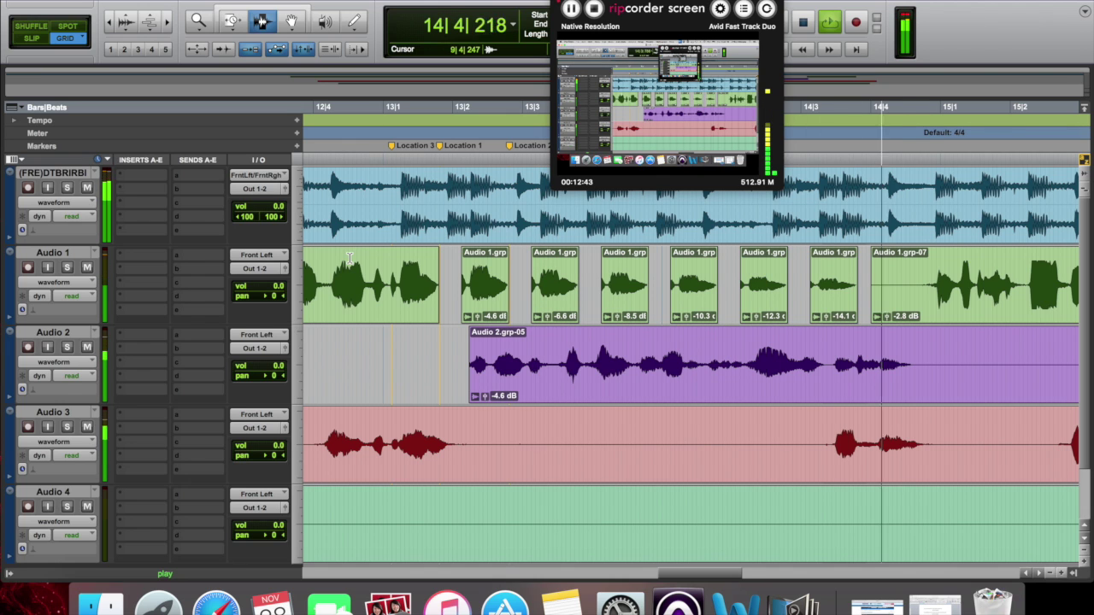
{"action": "key", "text": "space"}
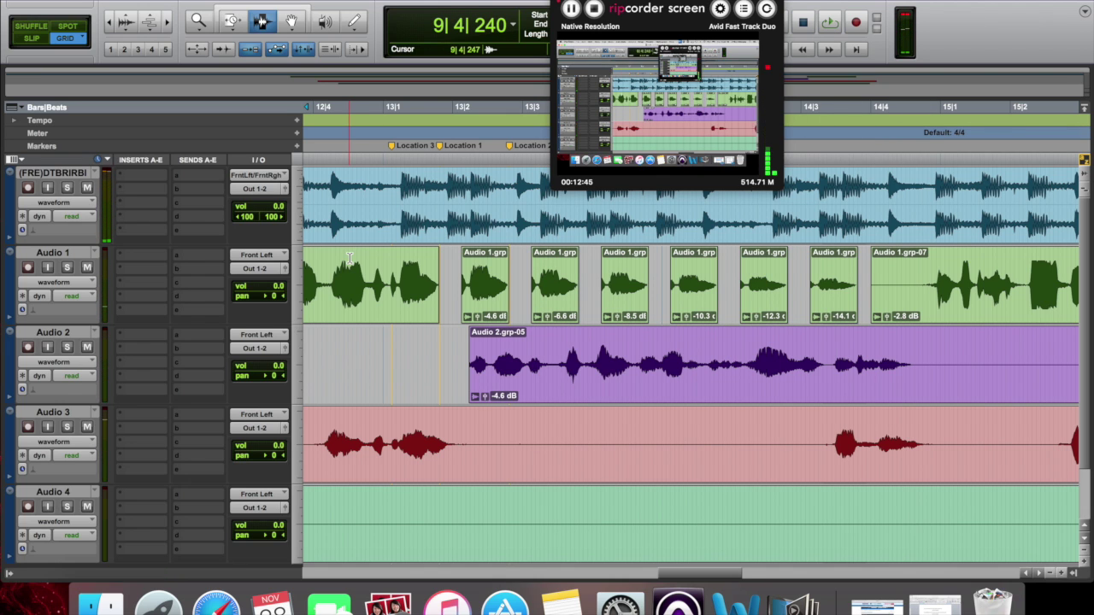
Step: Select and copy the closing phrase of Audio 1.grp-07 from 15|3|780 to the clip's end
{"action": "scroll", "coordinate": [349, 257], "scroll_direction": "right", "scroll_amount": 5}
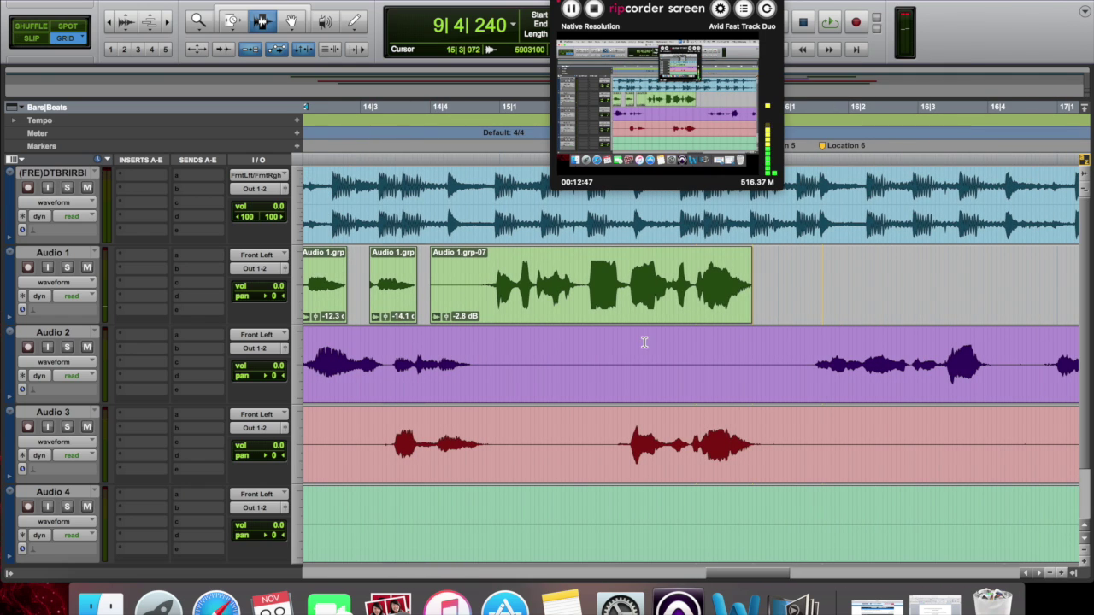
{"action": "left_click_drag", "start_coordinate": [697, 280], "coordinate": [753, 285]}
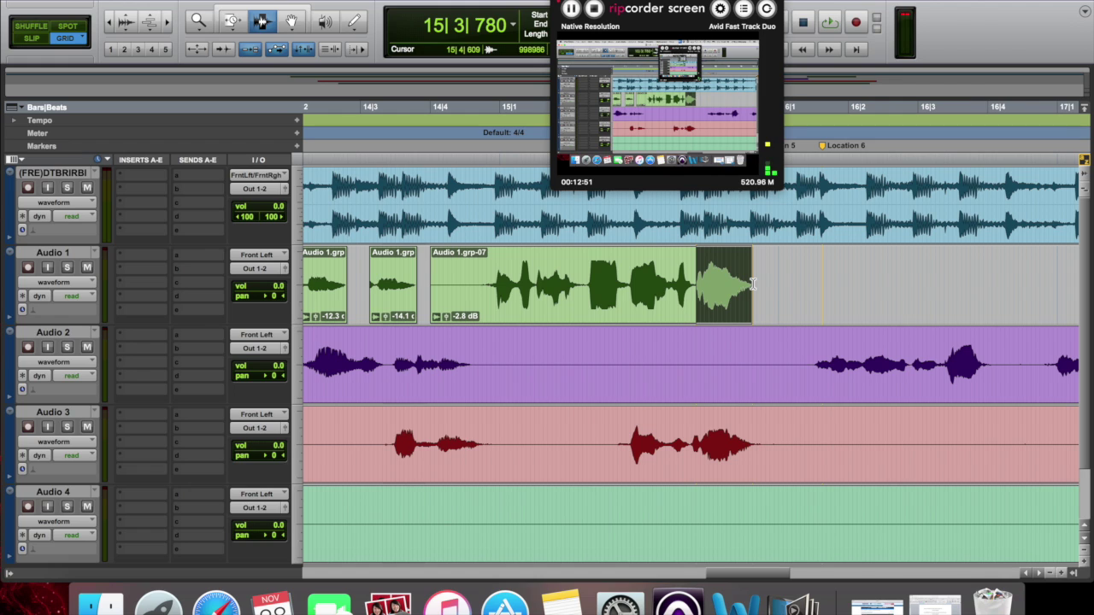
Step: Try pasting the copied phrase on Audio 1 at 16|1|000 and at 15|4|840, undoing each placement
{"action": "left_click", "coordinate": [777, 286]}
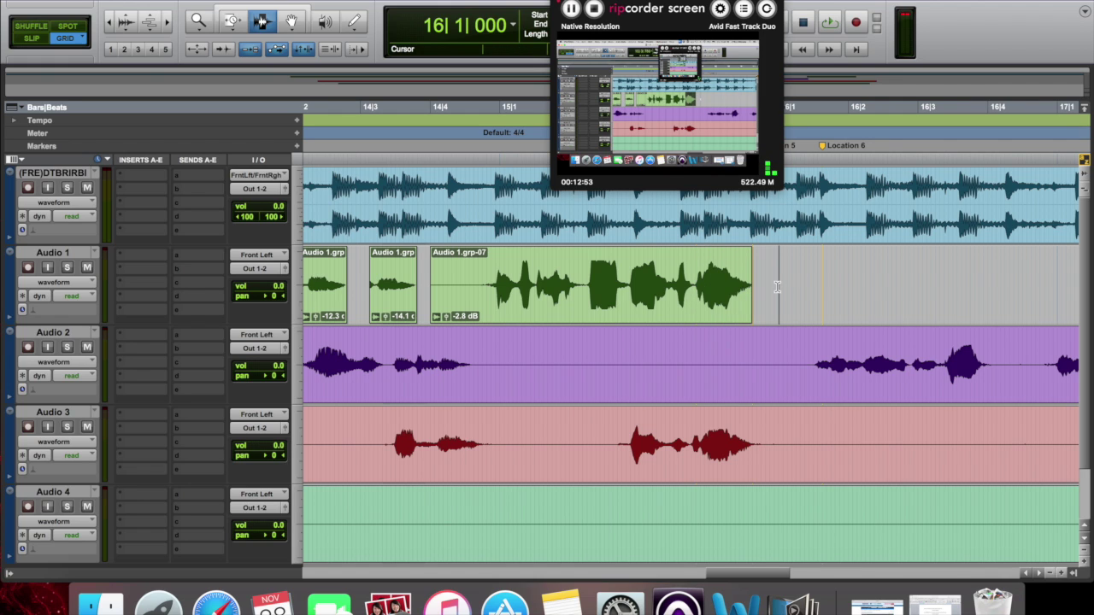
{"action": "key", "text": "super+v"}
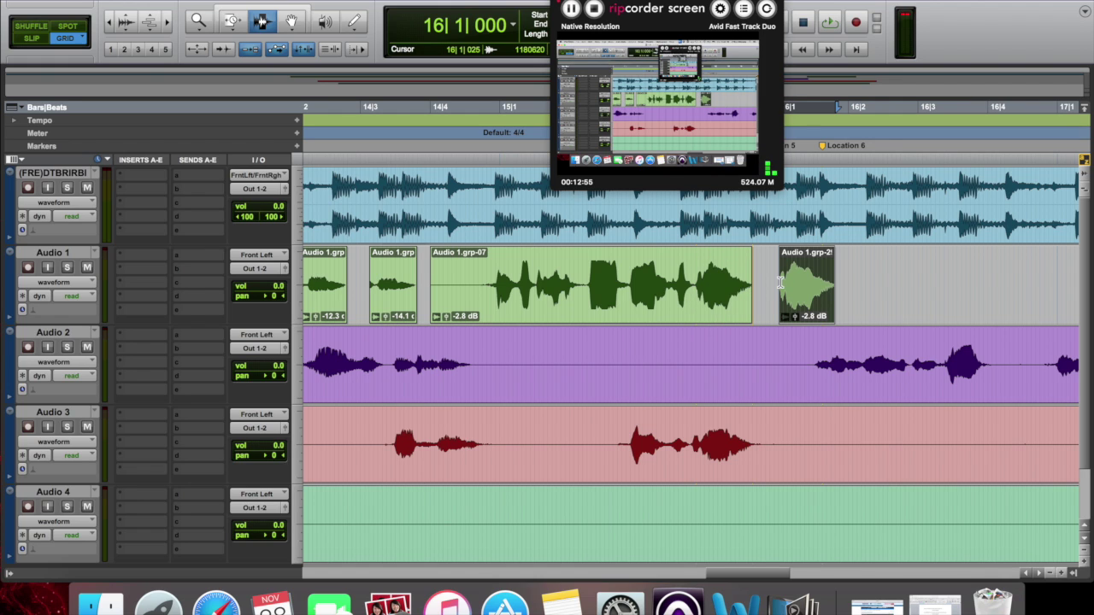
{"action": "key", "text": "super+z"}
{"action": "left_click", "coordinate": [769, 284]}
{"action": "key", "text": "super+v"}
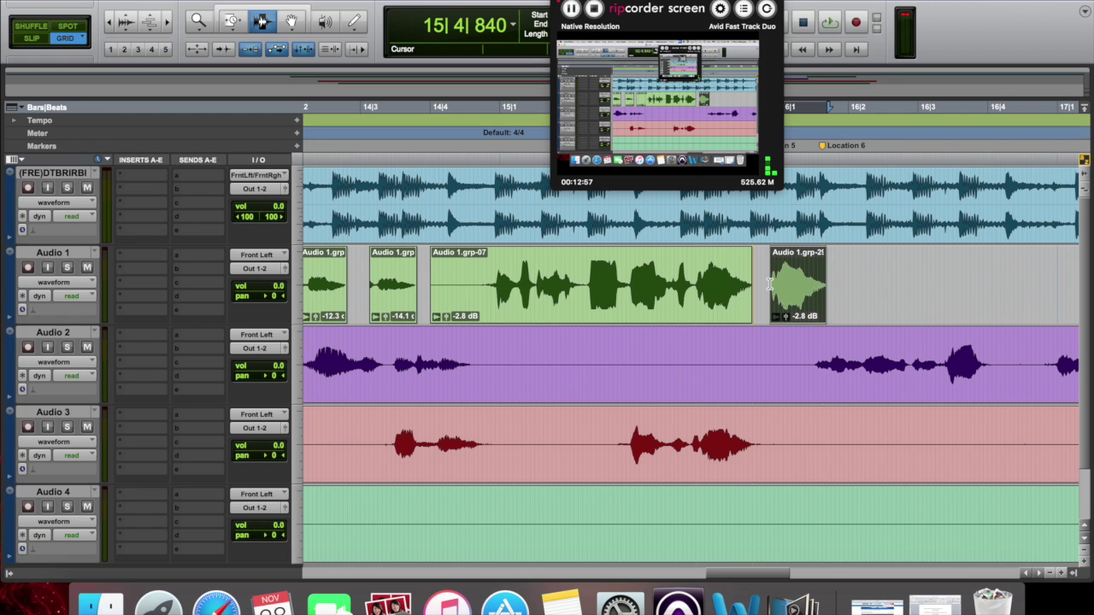
{"action": "key", "text": "super+z"}
Step: Paste the copied phrase on Audio 1 at 15|4|780 and duplicate it with its preceding gap into six evenly spaced repeats
{"action": "left_click", "coordinate": [765, 287]}
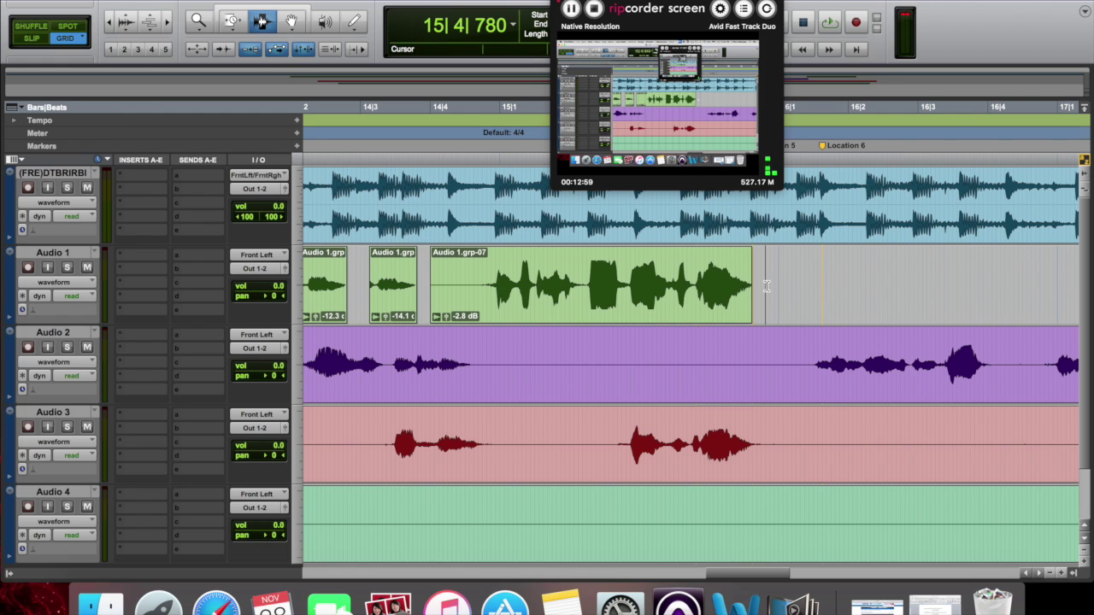
{"action": "key", "text": "super+v"}
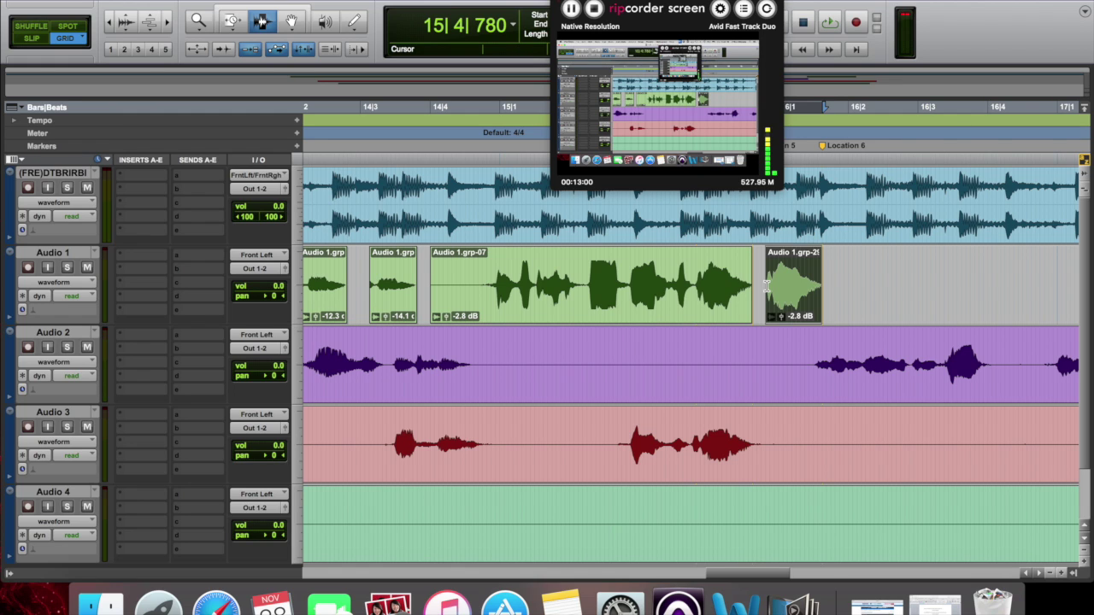
{"action": "left_click", "coordinate": [1063, 576]}
{"action": "left_click", "coordinate": [1063, 576]}
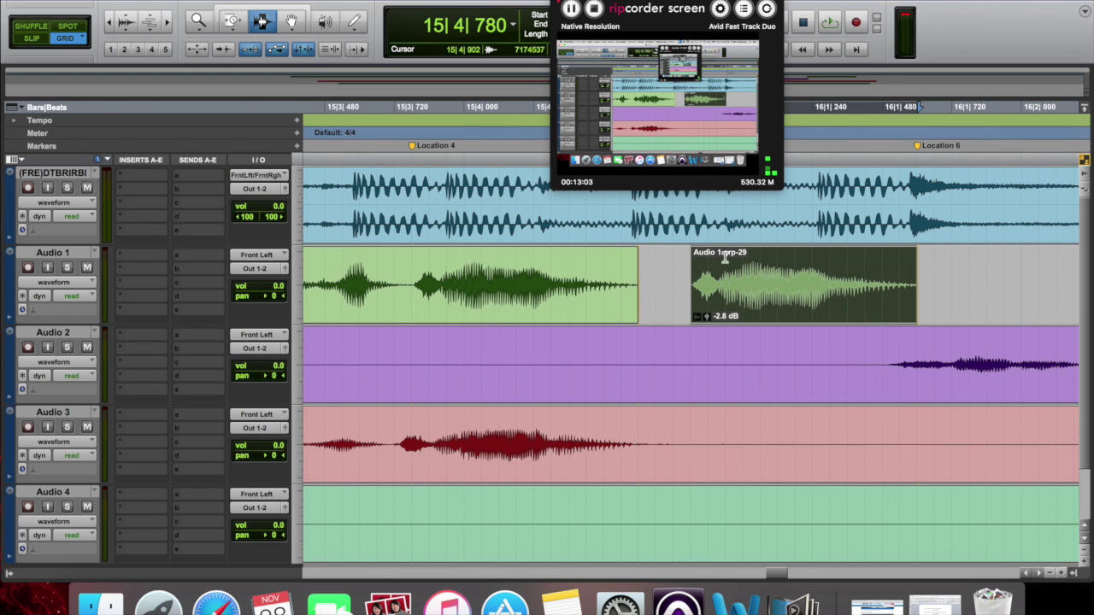
{"action": "double_click", "coordinate": [639, 276]}
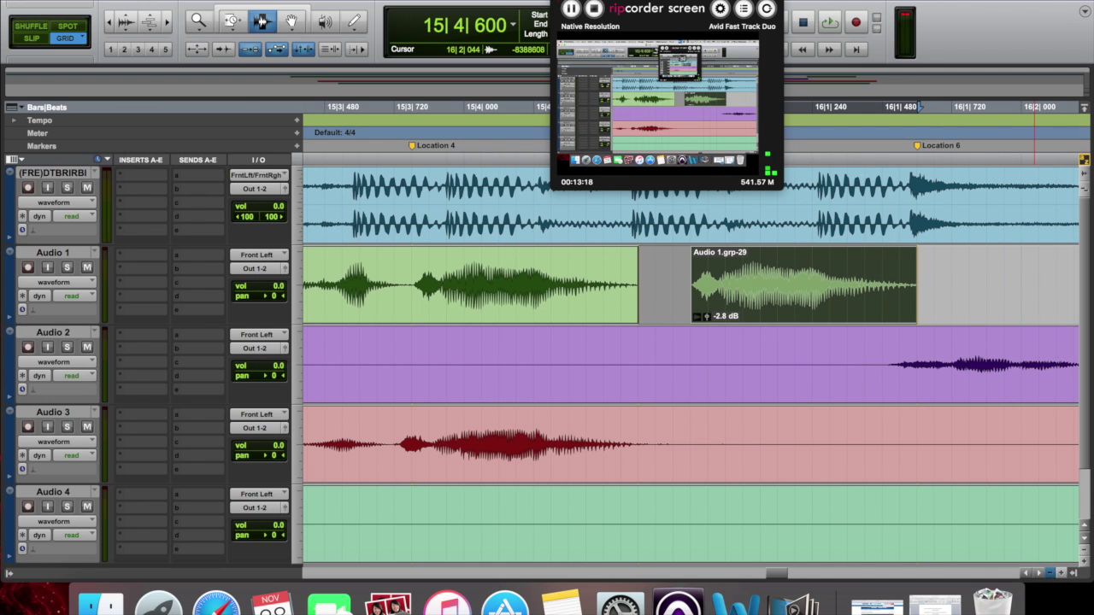
{"action": "left_click", "coordinate": [1050, 573]}
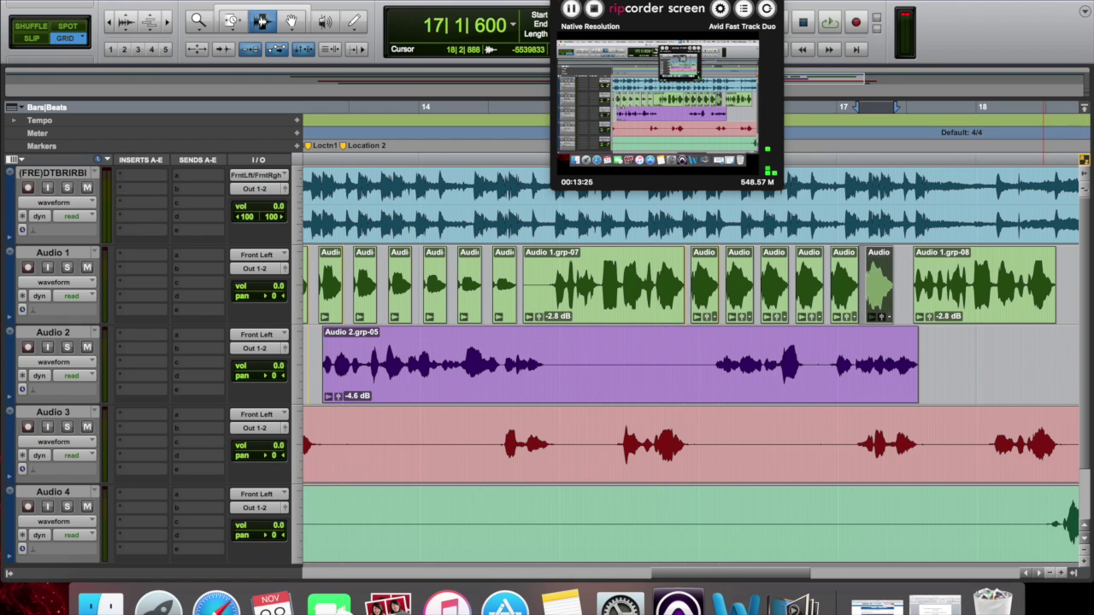
Step: Lower the clip gain of the first four new repeats on Audio 1 to -4.6, -6.6, -8.5 and -10.3 dB
{"action": "left_click", "coordinate": [1062, 575]}
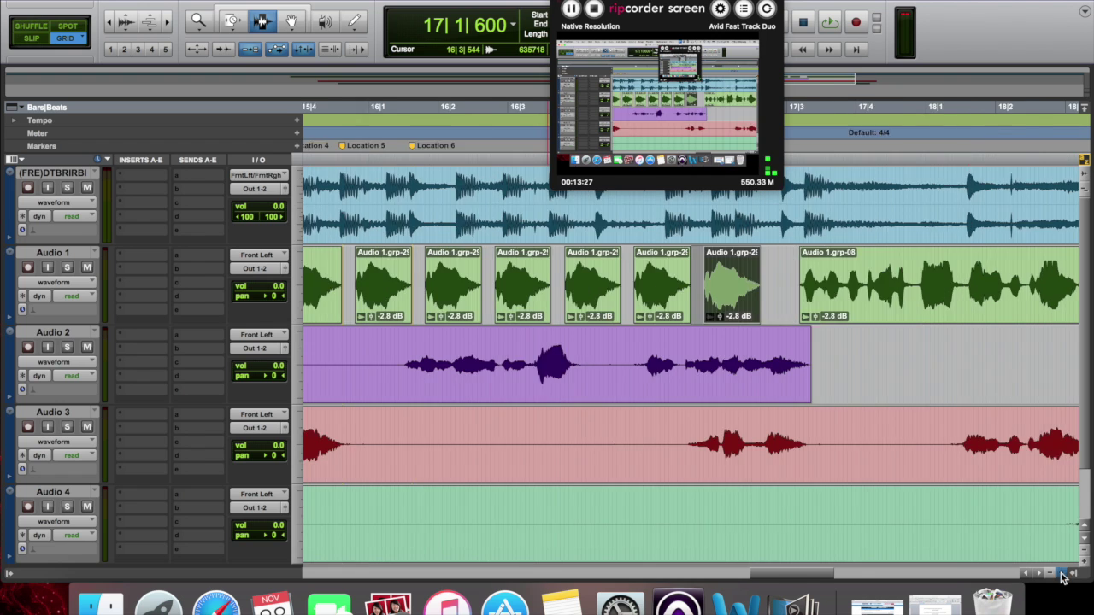
{"action": "left_click", "coordinate": [1062, 575]}
{"action": "scroll", "coordinate": [782, 425], "scroll_direction": "left", "scroll_amount": 5}
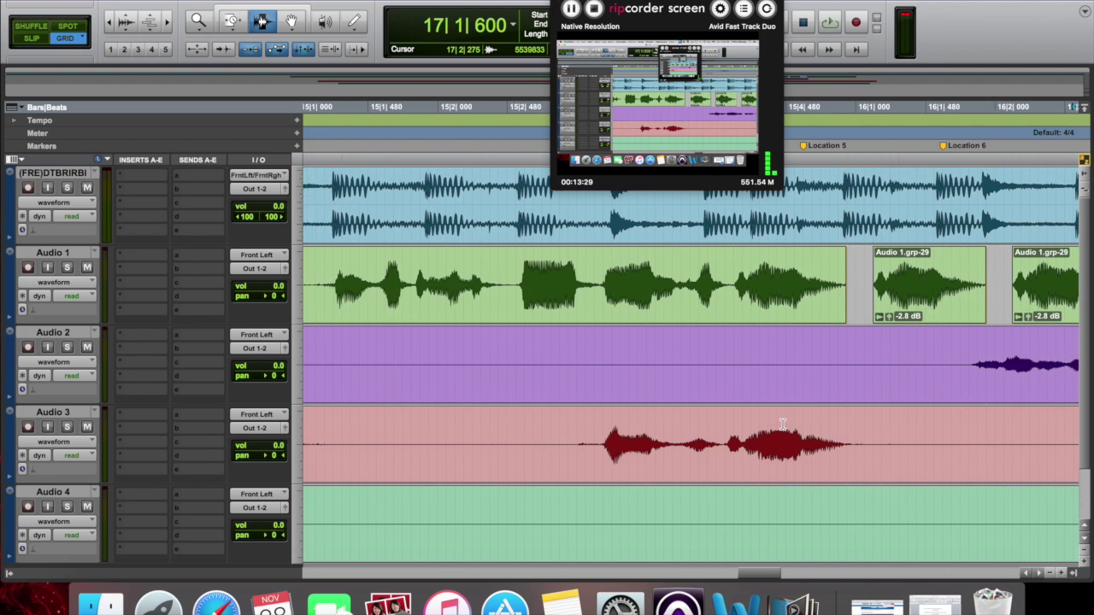
{"action": "left_click_drag", "start_coordinate": [704, 318], "coordinate": [678, 323]}
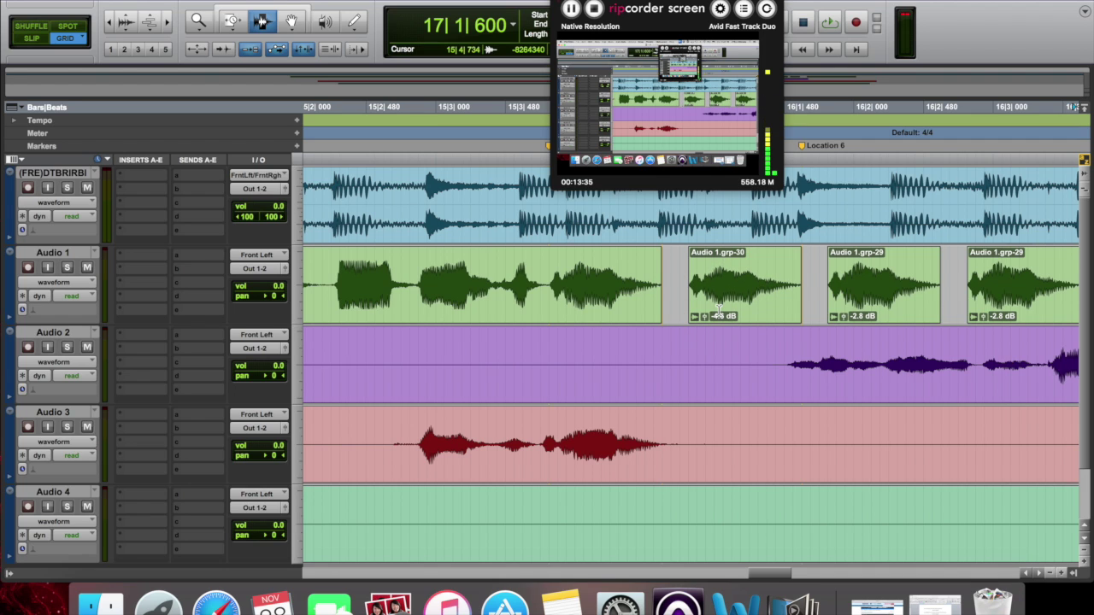
{"action": "left_click_drag", "start_coordinate": [840, 317], "coordinate": [810, 321]}
{"action": "scroll", "coordinate": [822, 323], "scroll_direction": "right", "scroll_amount": 5}
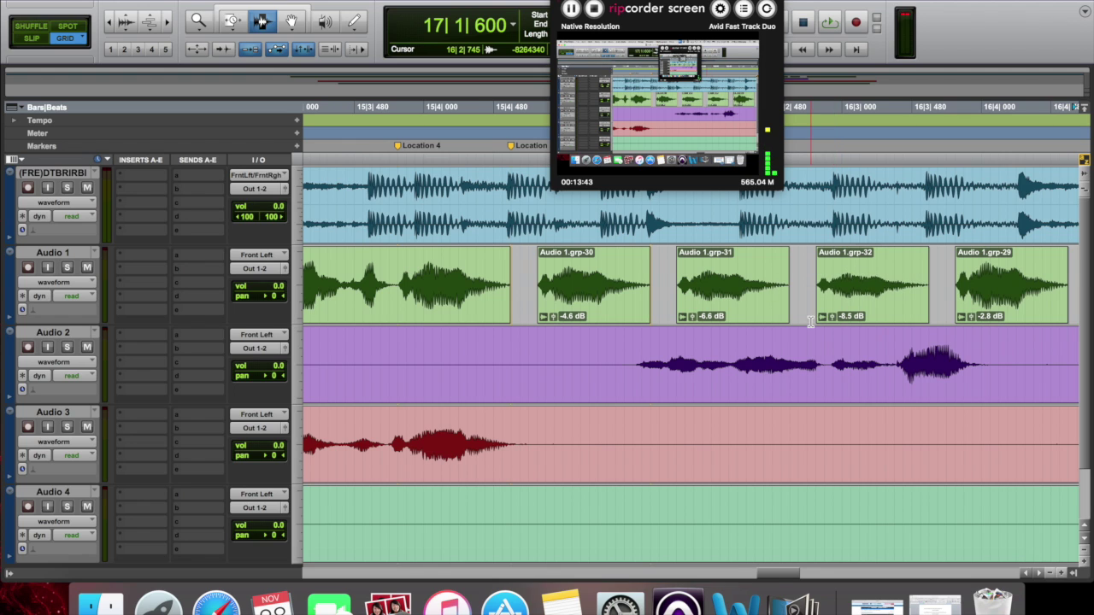
{"action": "scroll", "coordinate": [810, 320], "scroll_direction": "right", "scroll_amount": 2}
{"action": "left_click_drag", "start_coordinate": [899, 320], "coordinate": [868, 325]}
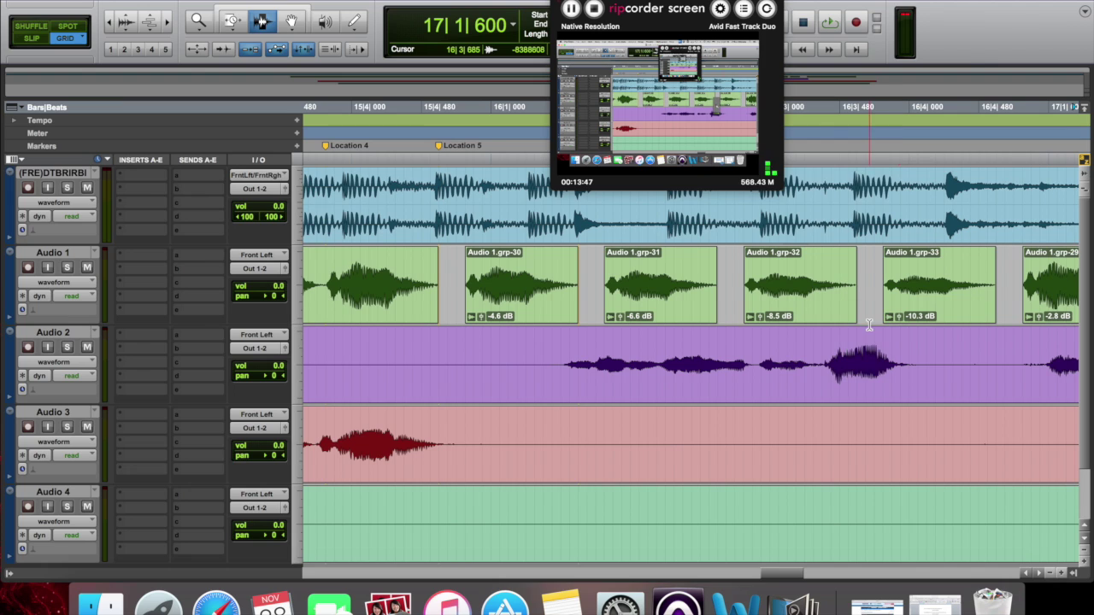
Step: Lower the clip gain of the fifth and sixth new repeats on Audio 1 to -12.3 and -14.1 dB
{"action": "scroll", "coordinate": [868, 325], "scroll_direction": "right", "scroll_amount": 3}
{"action": "left_click", "coordinate": [936, 319]}
{"action": "left_click_drag", "start_coordinate": [935, 318], "coordinate": [903, 327]}
{"action": "scroll", "coordinate": [903, 326], "scroll_direction": "right", "scroll_amount": 8}
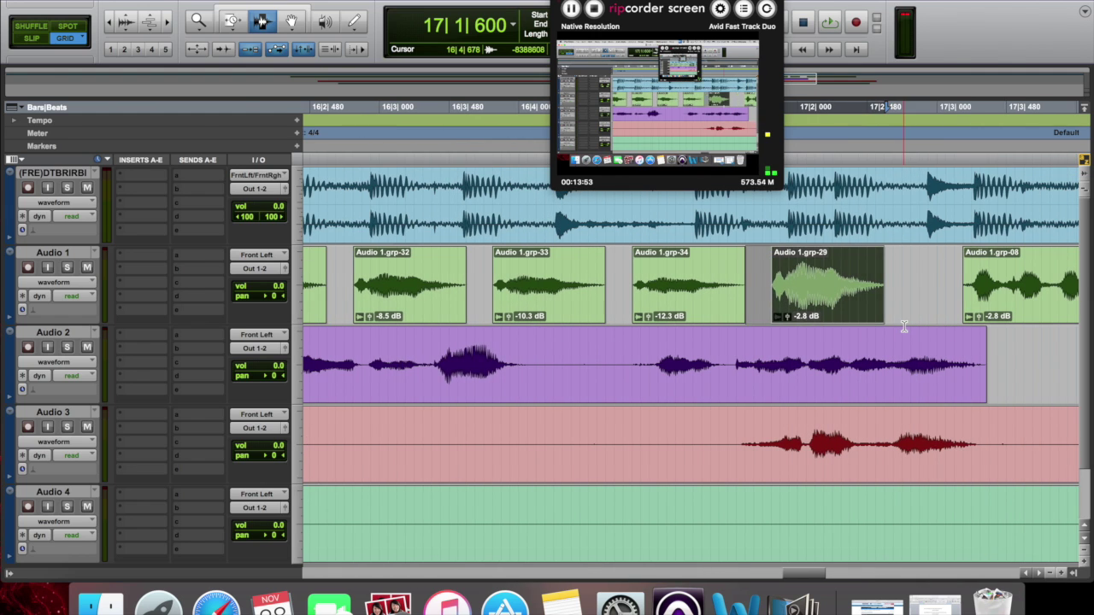
{"action": "left_click_drag", "start_coordinate": [786, 316], "coordinate": [755, 325]}
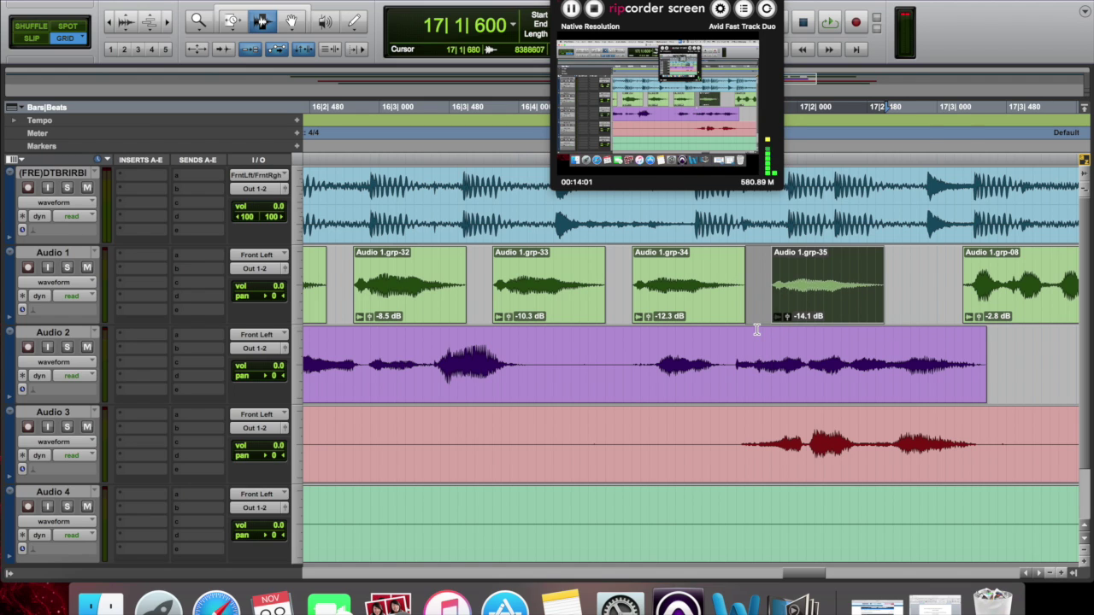
Step: Play the session from 12|3|060 through both fading echo sections, and stop playback
{"action": "left_click", "coordinate": [1049, 572]}
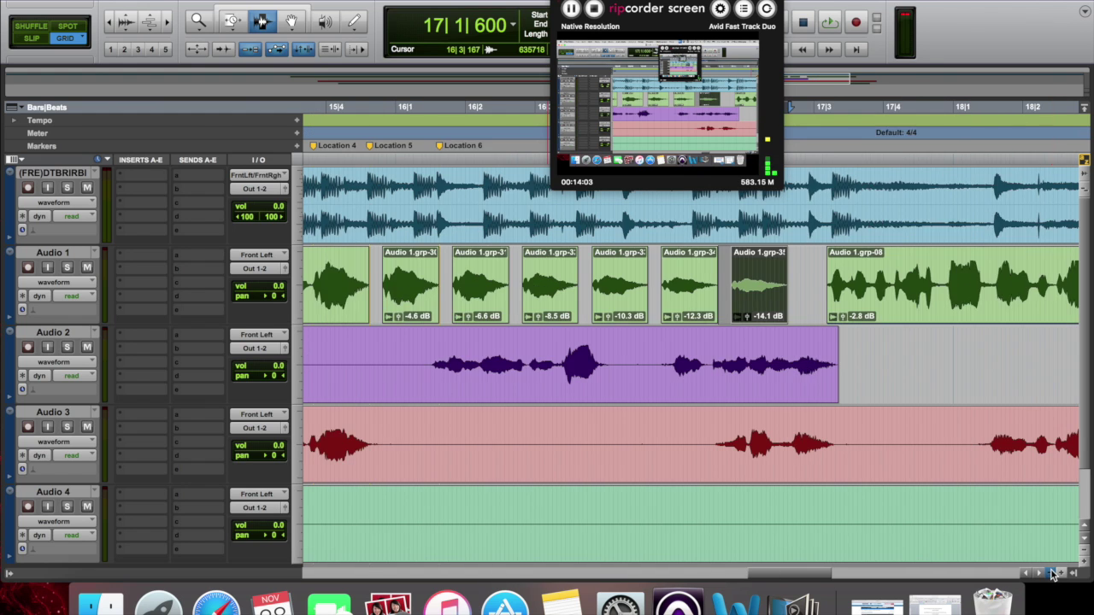
{"action": "left_click", "coordinate": [1049, 573]}
{"action": "left_click", "coordinate": [1049, 573]}
{"action": "left_click", "coordinate": [373, 280]}
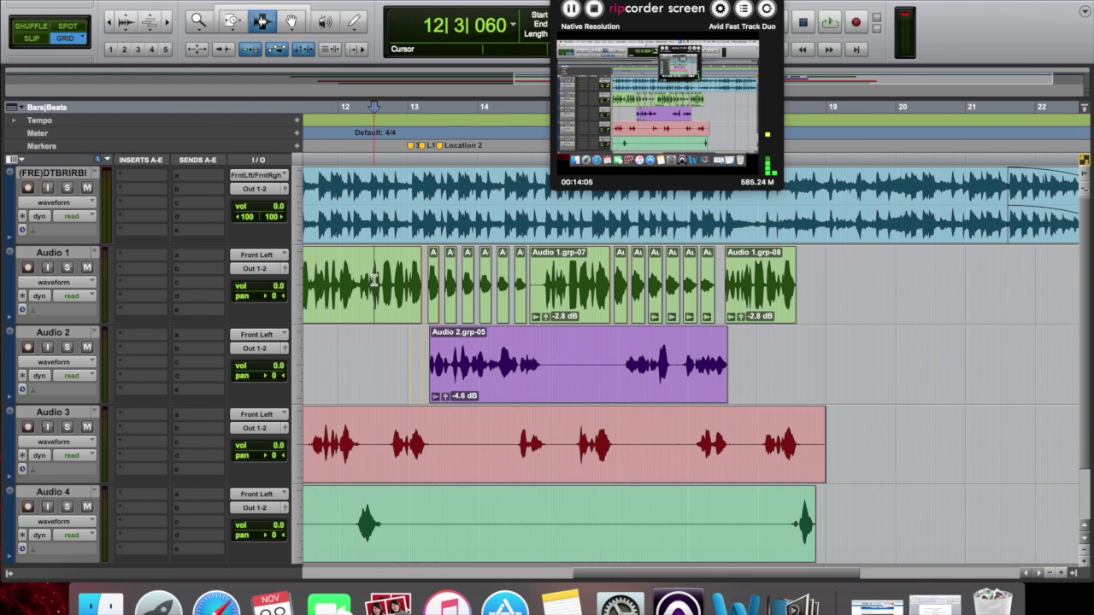
{"action": "key", "text": "space"}
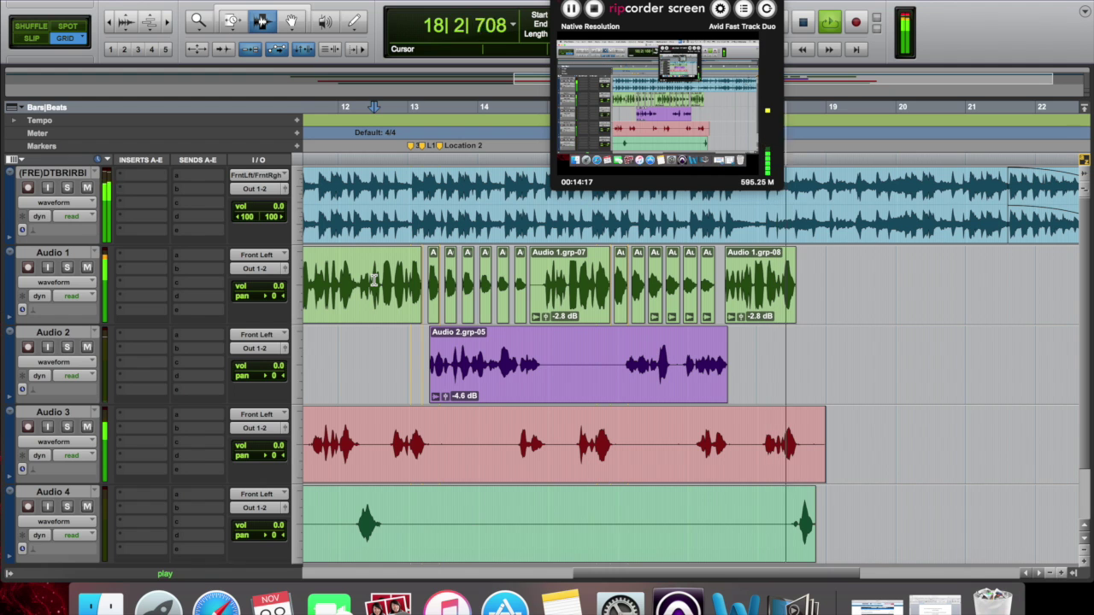
{"action": "key", "text": "space"}
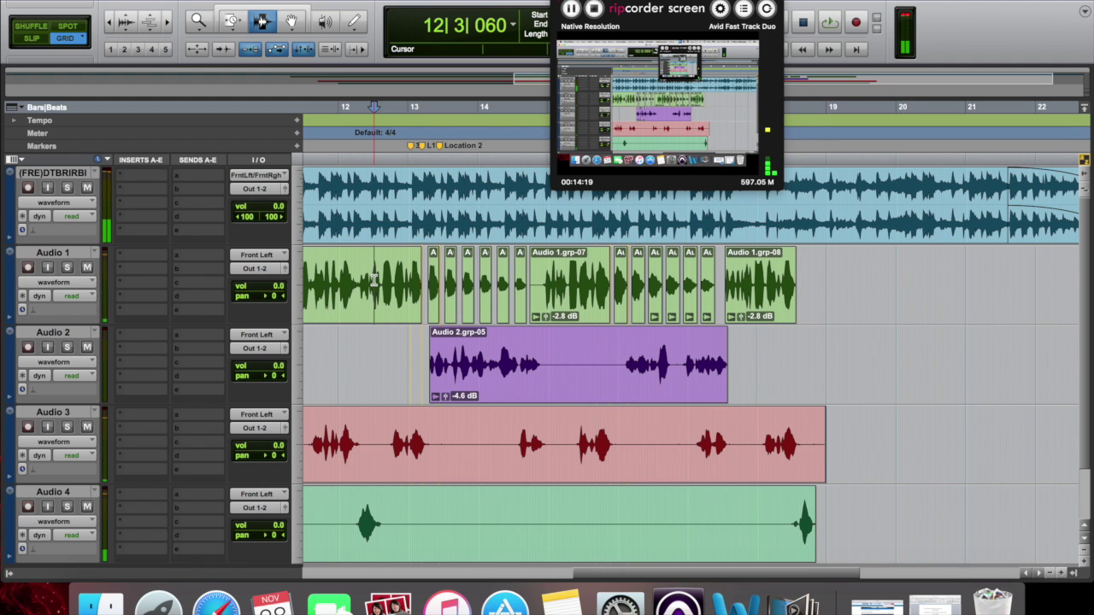
Step: Open the Mod Delay III AudioSuite effect, browse its delay presets, and close it without rendering
{"action": "scroll", "coordinate": [374, 280], "scroll_direction": "left", "scroll_amount": 8}
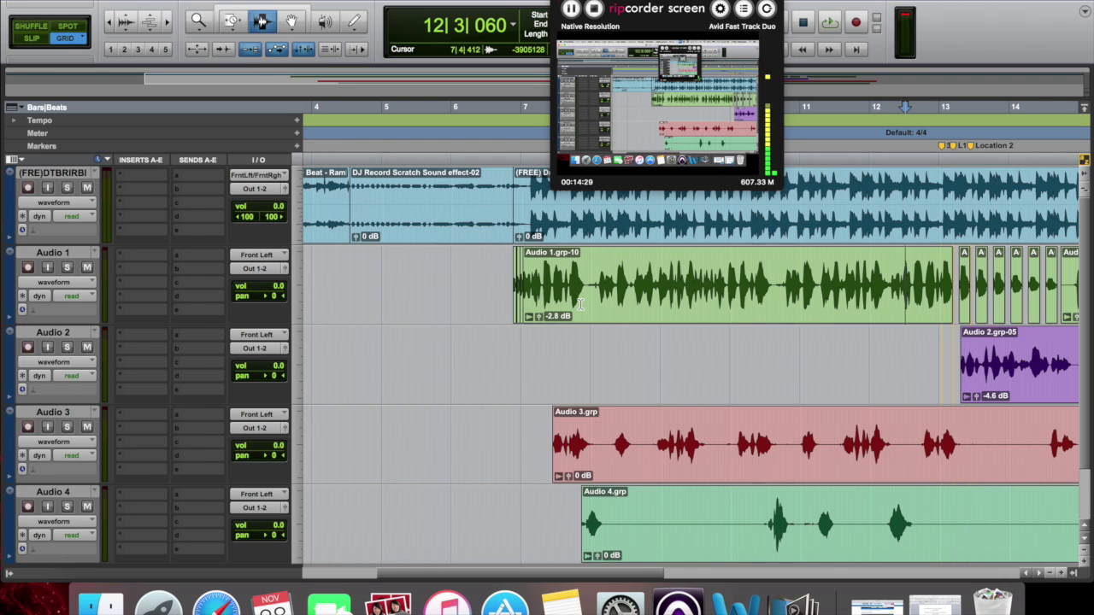
{"action": "scroll", "coordinate": [579, 303], "scroll_direction": "right", "scroll_amount": 3}
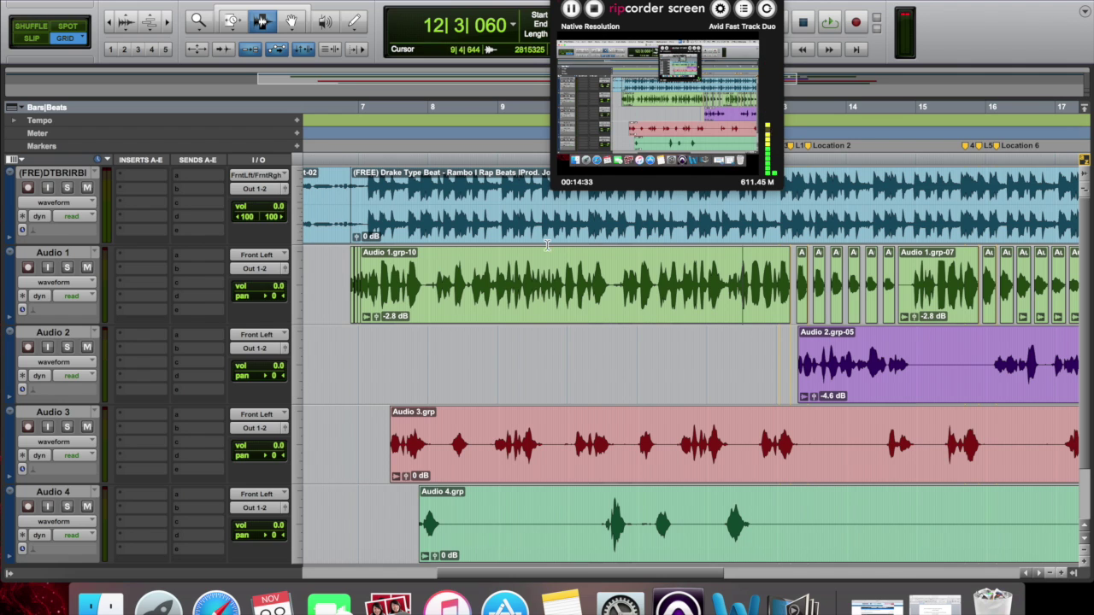
{"action": "left_click", "coordinate": [376, 0]}
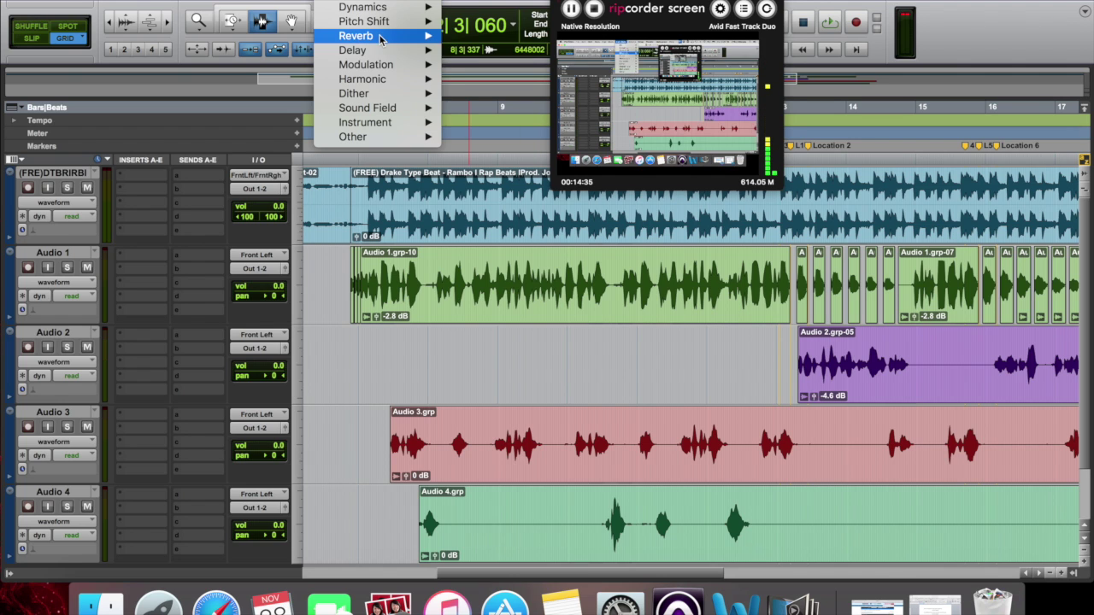
{"action": "mouse_move", "coordinate": [376, 50]}
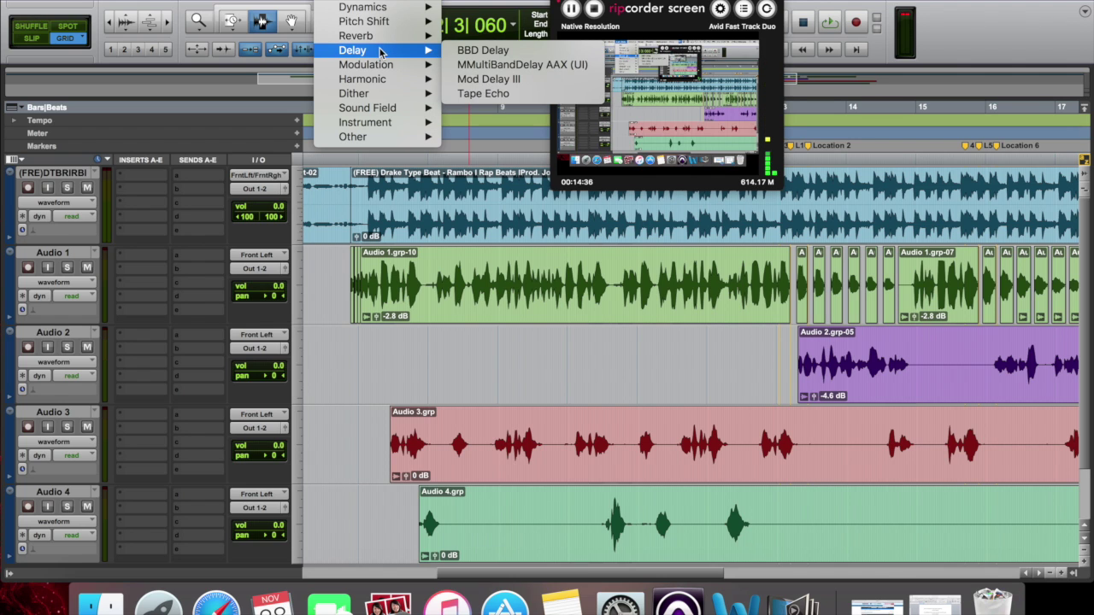
{"action": "left_click", "coordinate": [489, 79]}
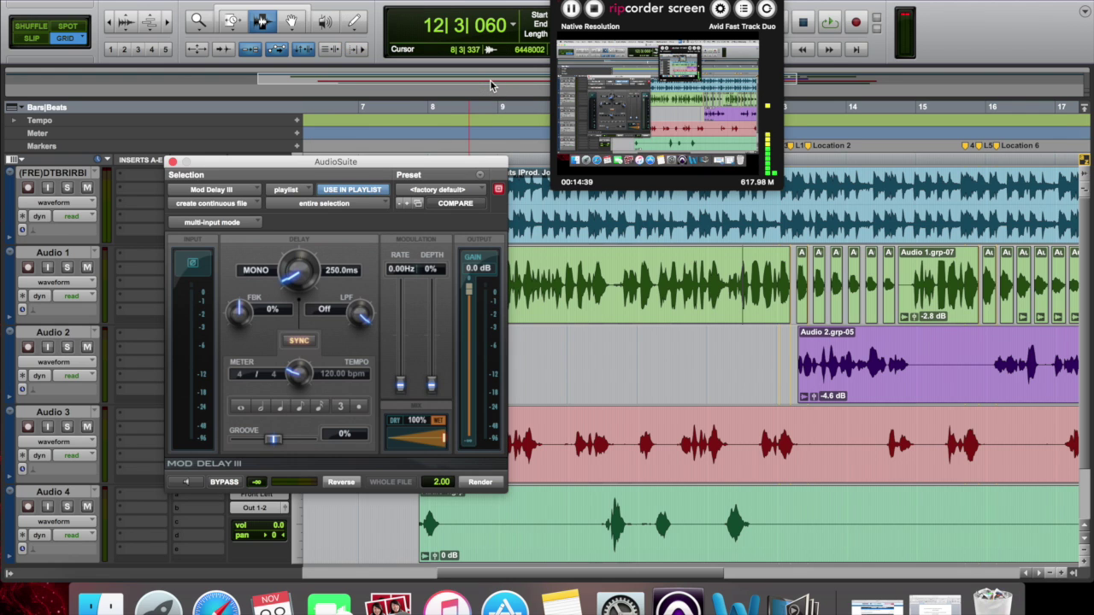
{"action": "left_click", "coordinate": [435, 190]}
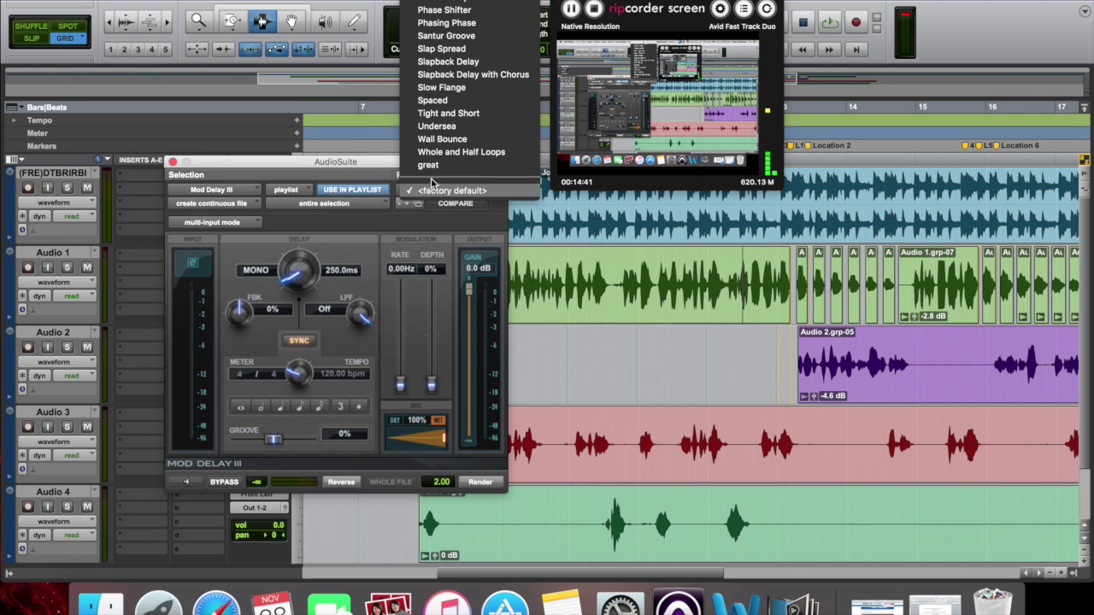
{"action": "scroll", "coordinate": [459, 101], "scroll_direction": "up", "scroll_amount": 10}
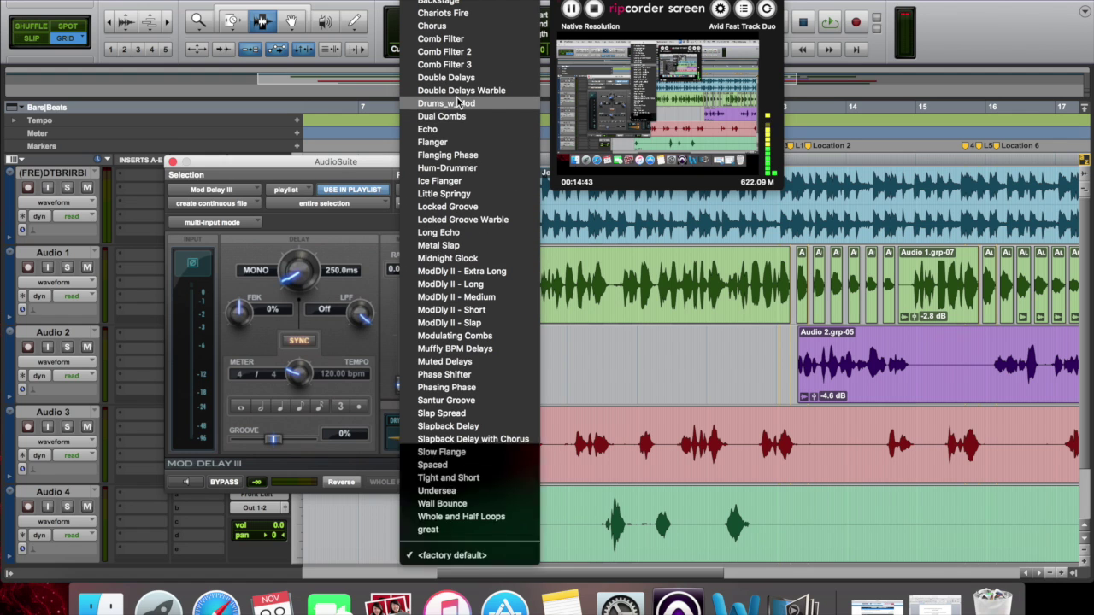
{"action": "left_click", "coordinate": [173, 164]}
{"action": "left_click", "coordinate": [174, 163]}
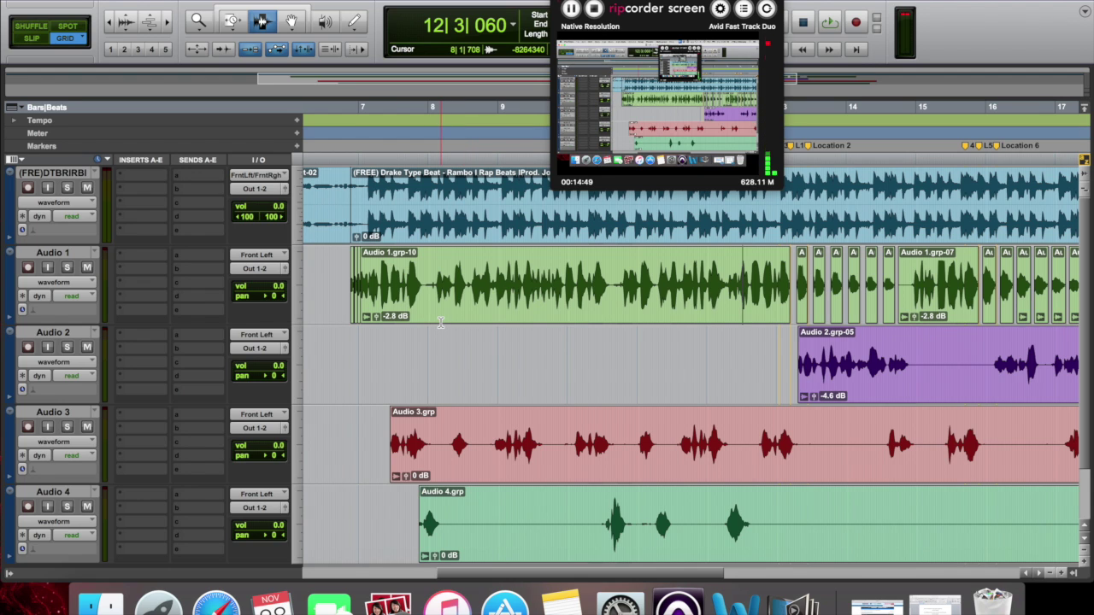
Step: Select all clips on the Audio 1 track, group them into a single clip group, and clear the selection
{"action": "scroll", "coordinate": [440, 321], "scroll_direction": "down", "scroll_amount": 3}
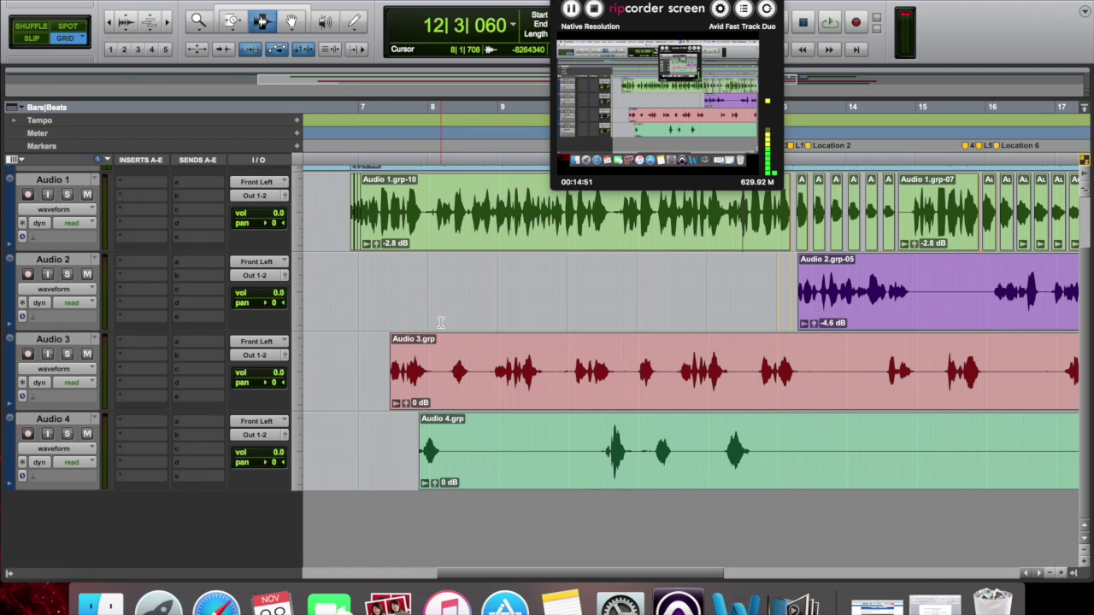
{"action": "scroll", "coordinate": [440, 321], "scroll_direction": "up", "scroll_amount": 3}
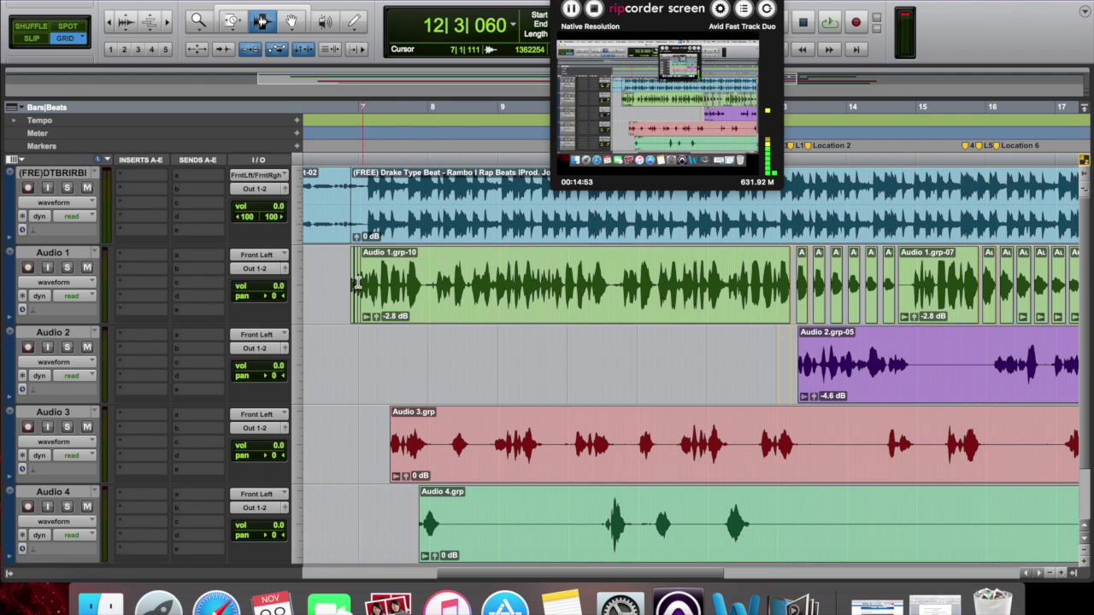
{"action": "scroll", "coordinate": [395, 277], "scroll_direction": "left", "scroll_amount": 3}
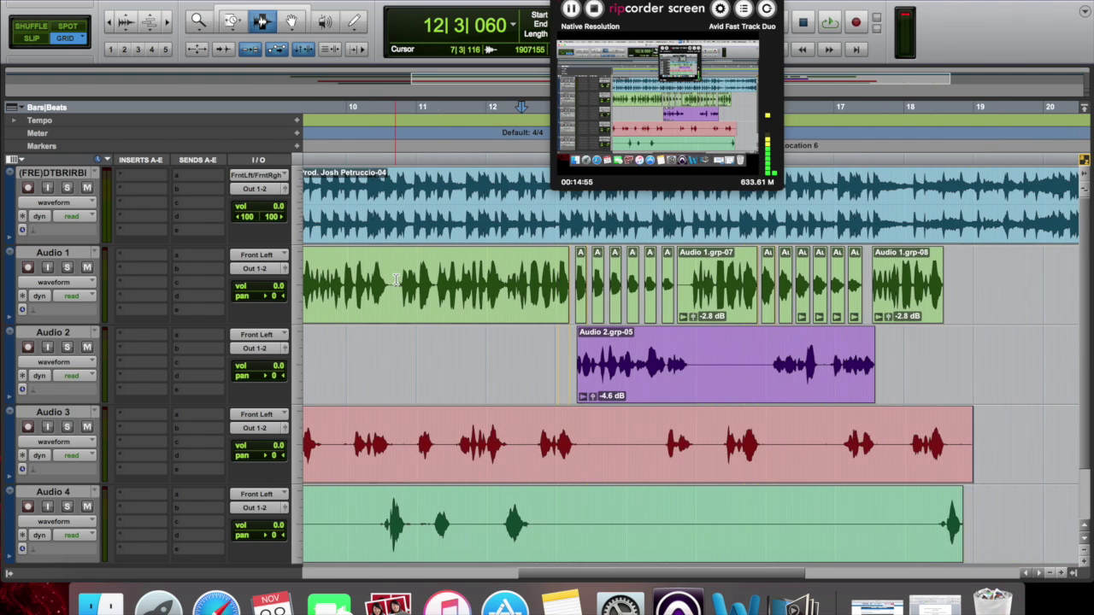
{"action": "triple_click", "coordinate": [547, 282]}
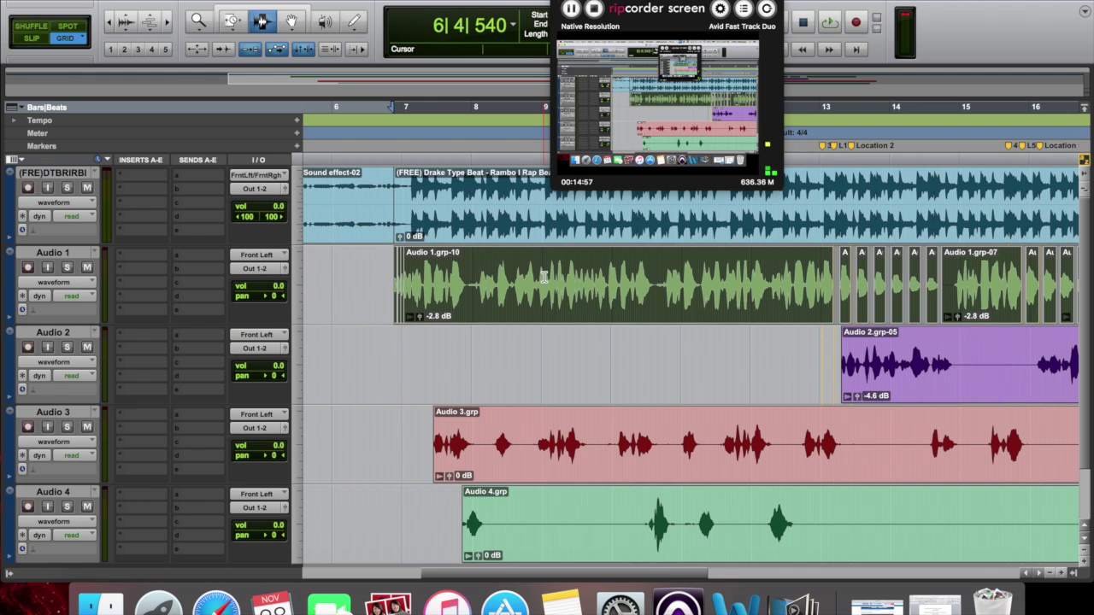
{"action": "right_click", "coordinate": [548, 281]}
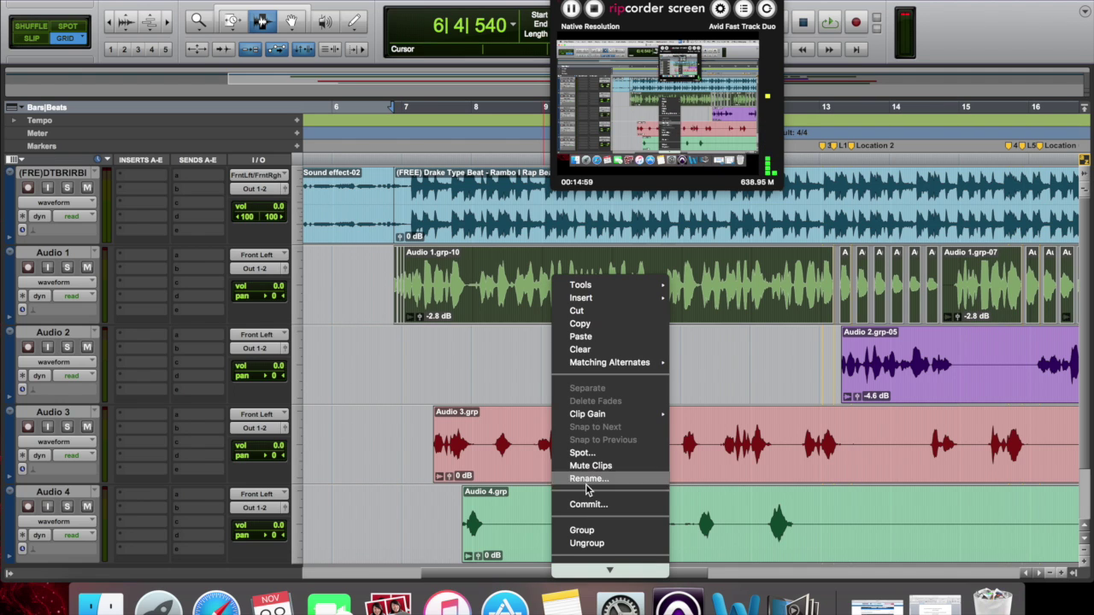
{"action": "left_click", "coordinate": [582, 531]}
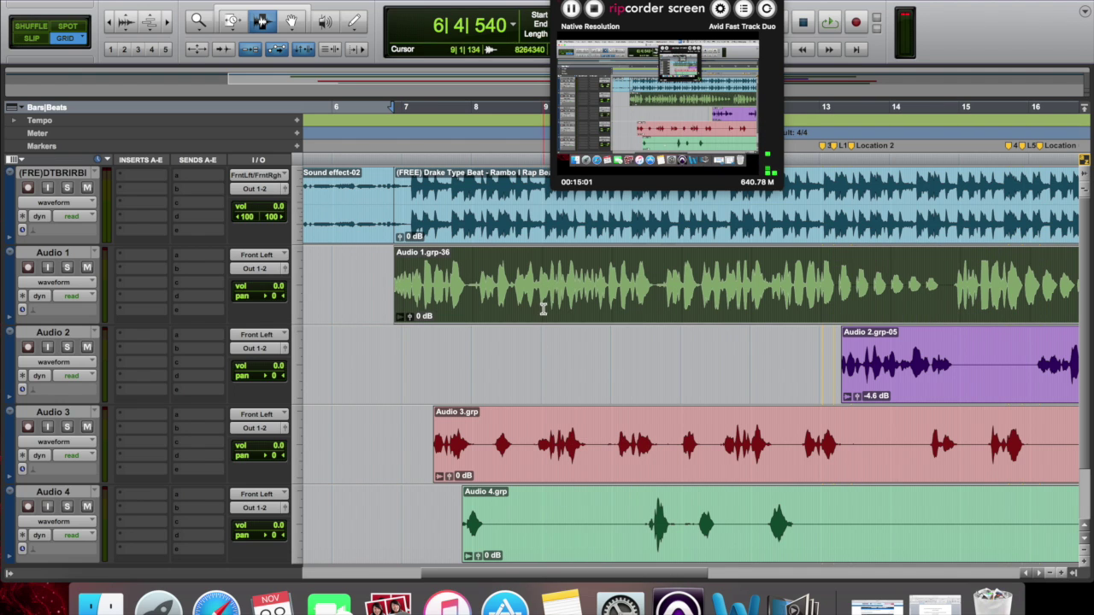
{"action": "left_click", "coordinate": [648, 385]}
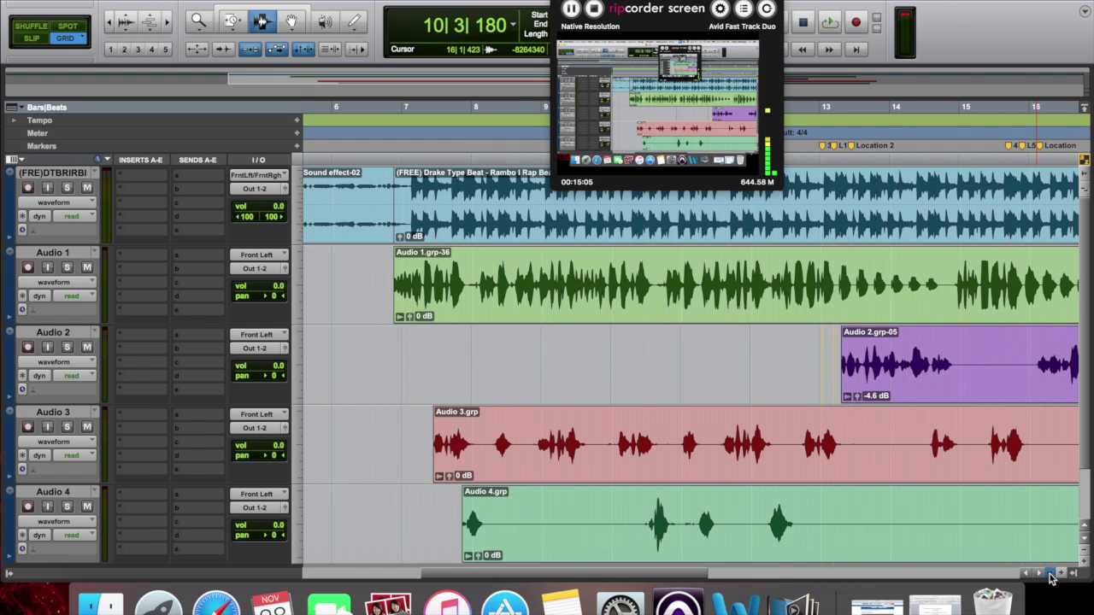
Step: Duplicate the Audio 1 track once with all its data, inserting the copy directly after it
{"action": "key", "text": "super+bracketleft"}
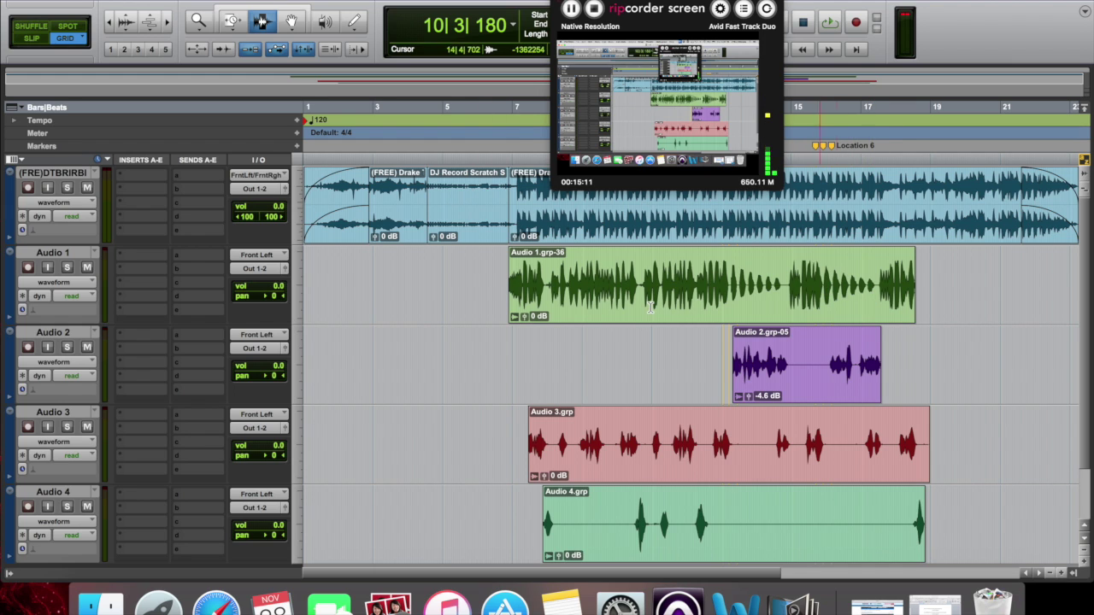
{"action": "left_click", "coordinate": [68, 257]}
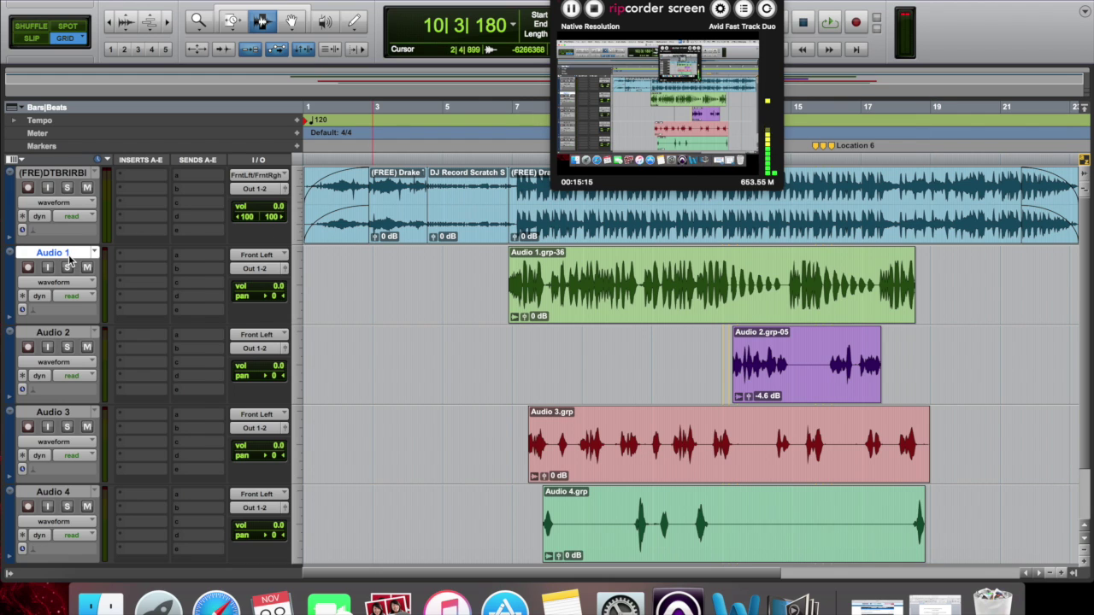
{"action": "right_click", "coordinate": [71, 260]}
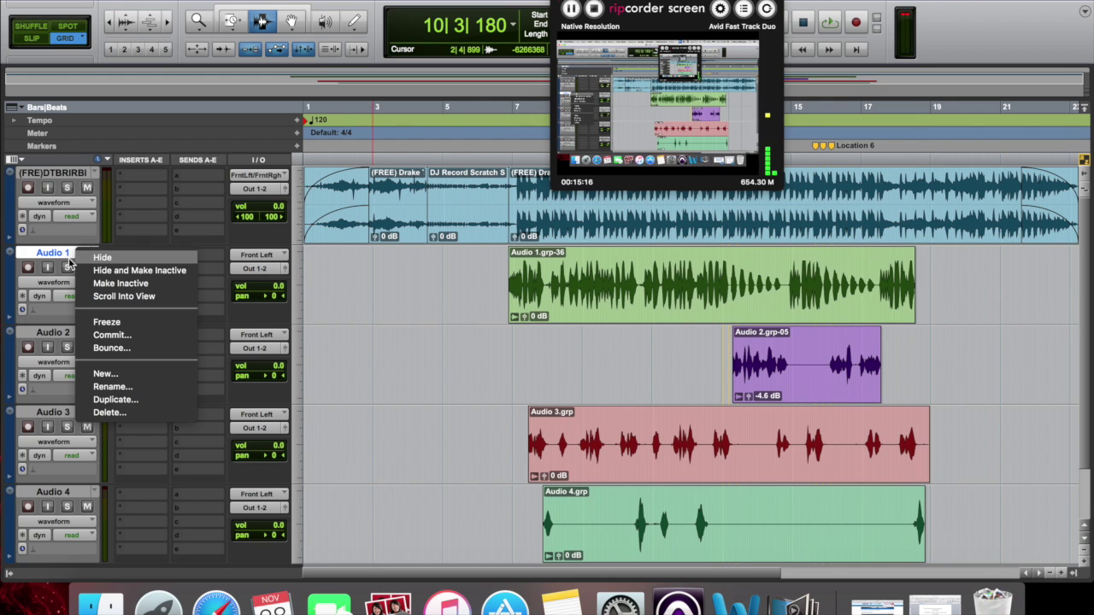
{"action": "left_click", "coordinate": [111, 400]}
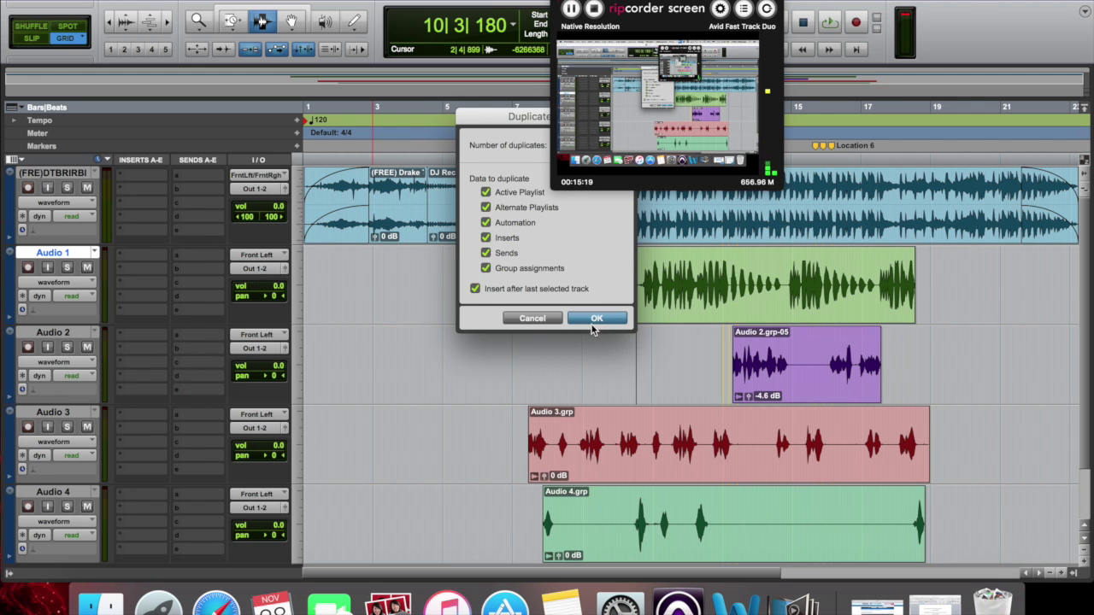
{"action": "left_click", "coordinate": [597, 318]}
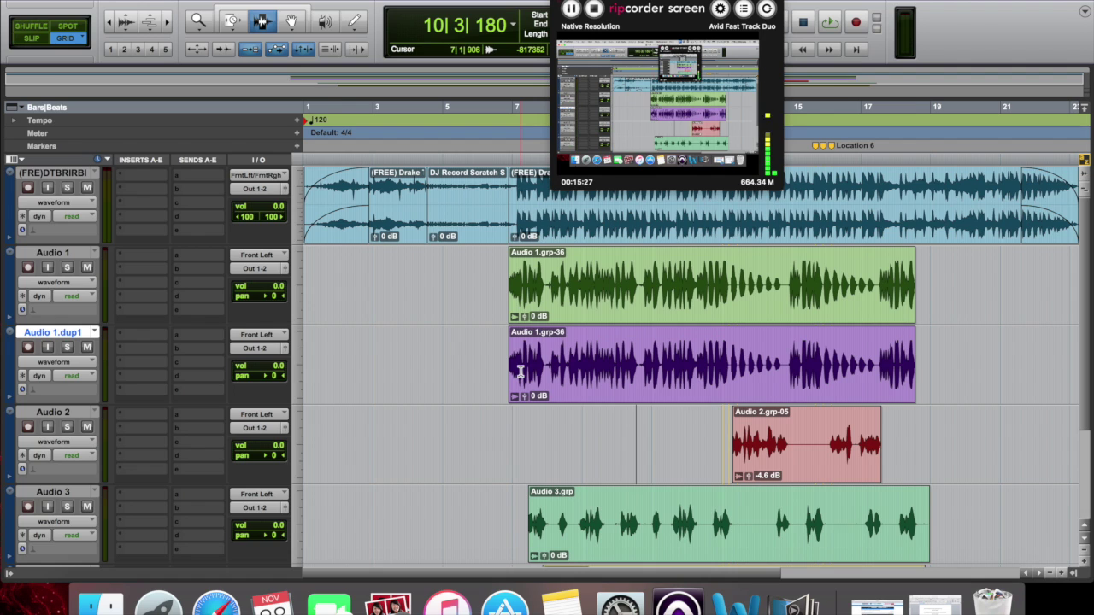
Step: Lower the clip gain of the Audio 1 clip group to -2.8 dB and of its copy on Audio 1.dup1 to -4.6 dB
{"action": "left_click", "coordinate": [527, 317]}
{"action": "left_click_drag", "start_coordinate": [527, 321], "coordinate": [521, 323]}
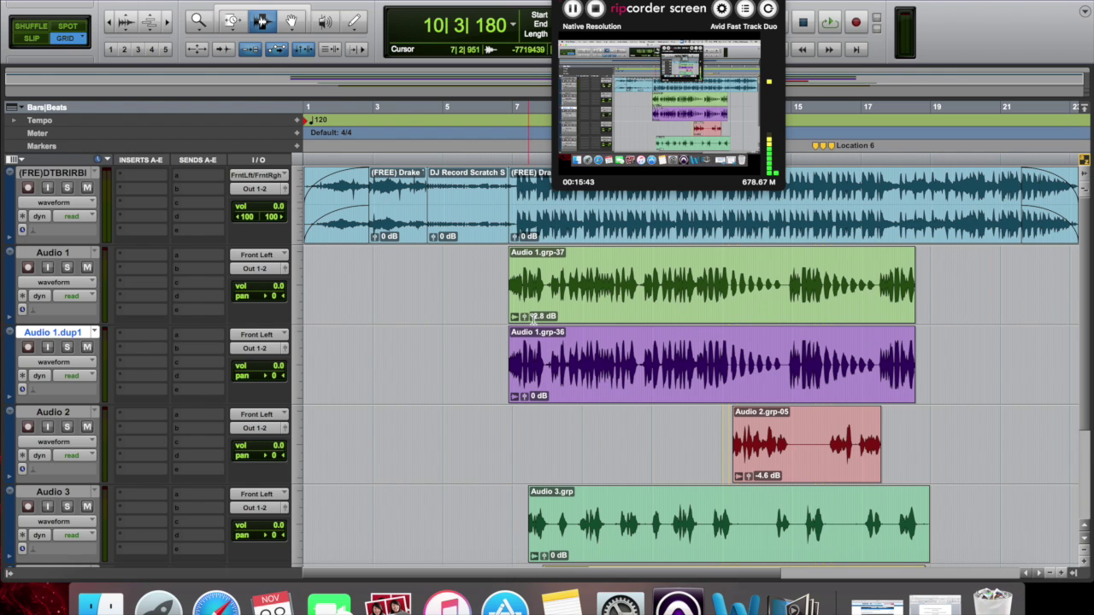
{"action": "left_click", "coordinate": [523, 397]}
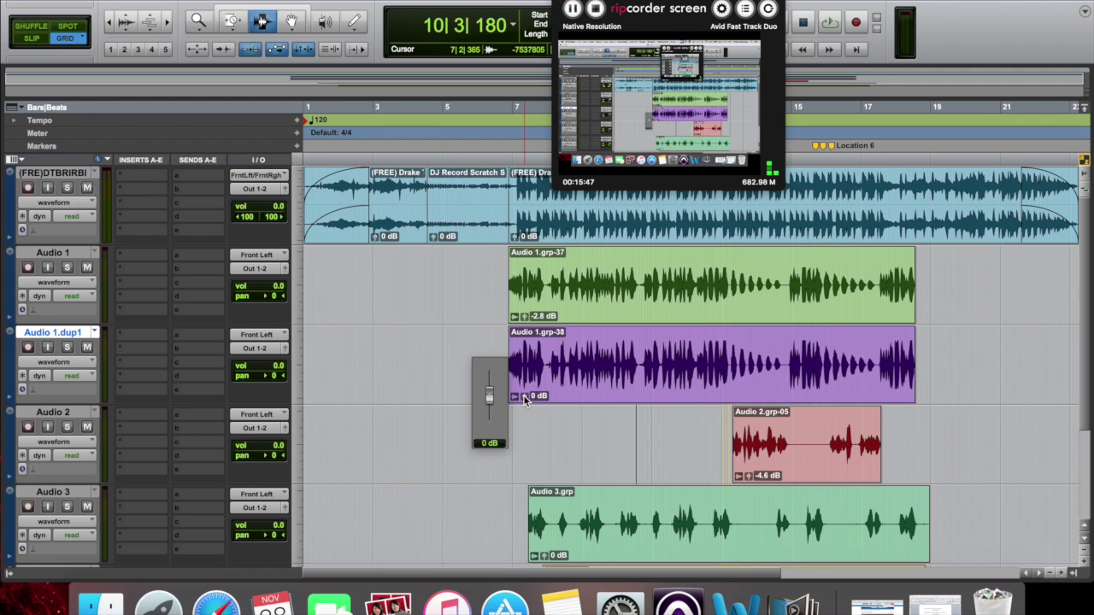
{"action": "left_click_drag", "start_coordinate": [524, 401], "coordinate": [510, 401]}
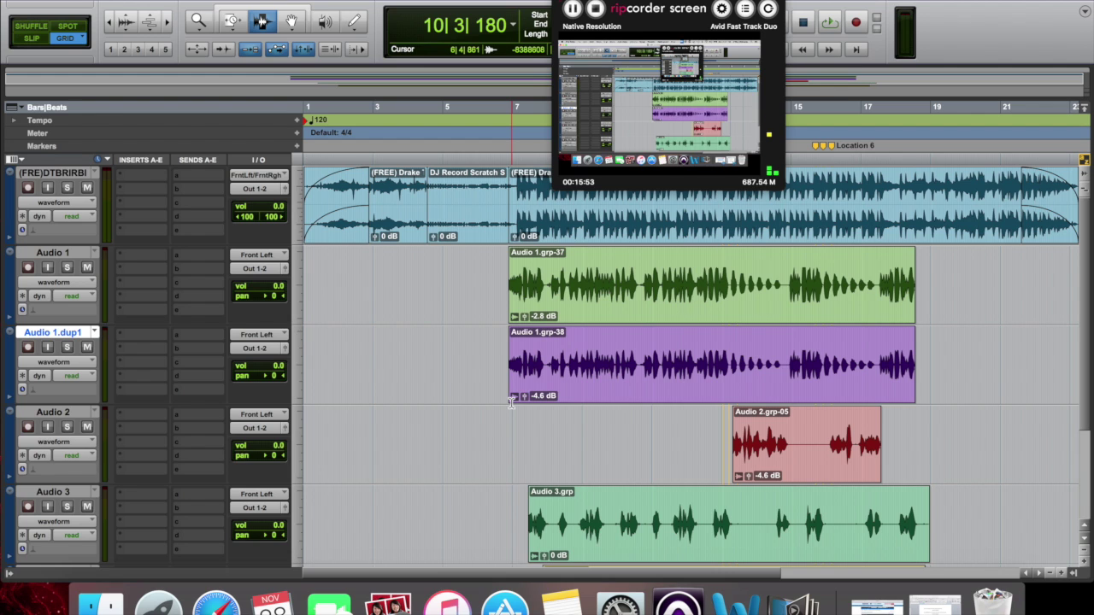
Step: Play the session from 5|4|360 to hear the doubled lead vocal, and stop playback
{"action": "left_click", "coordinate": [510, 402]}
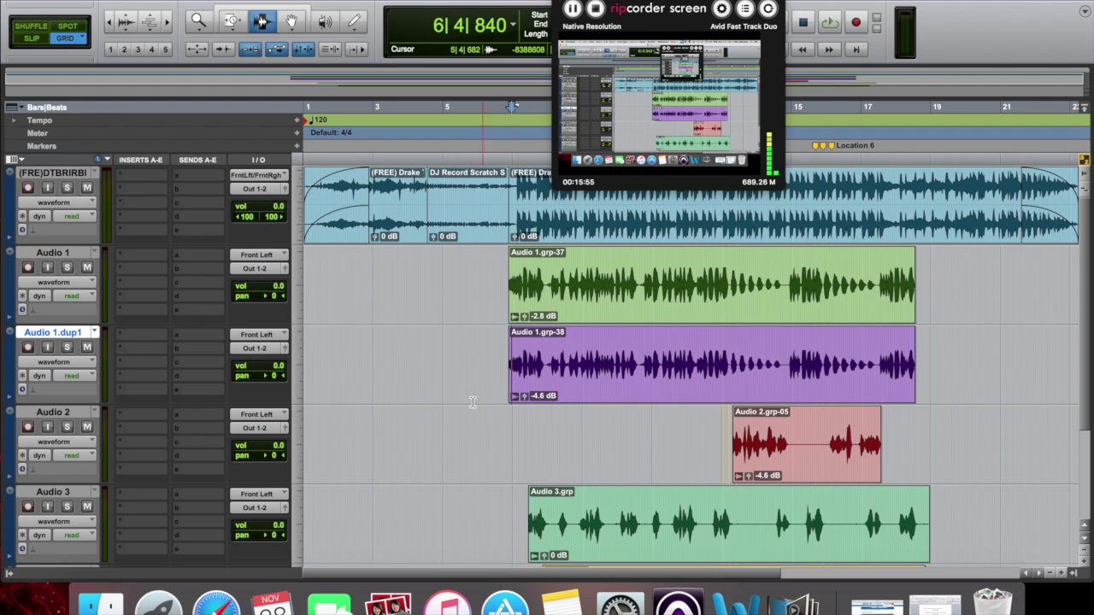
{"action": "left_click", "coordinate": [474, 402]}
{"action": "key", "text": "space"}
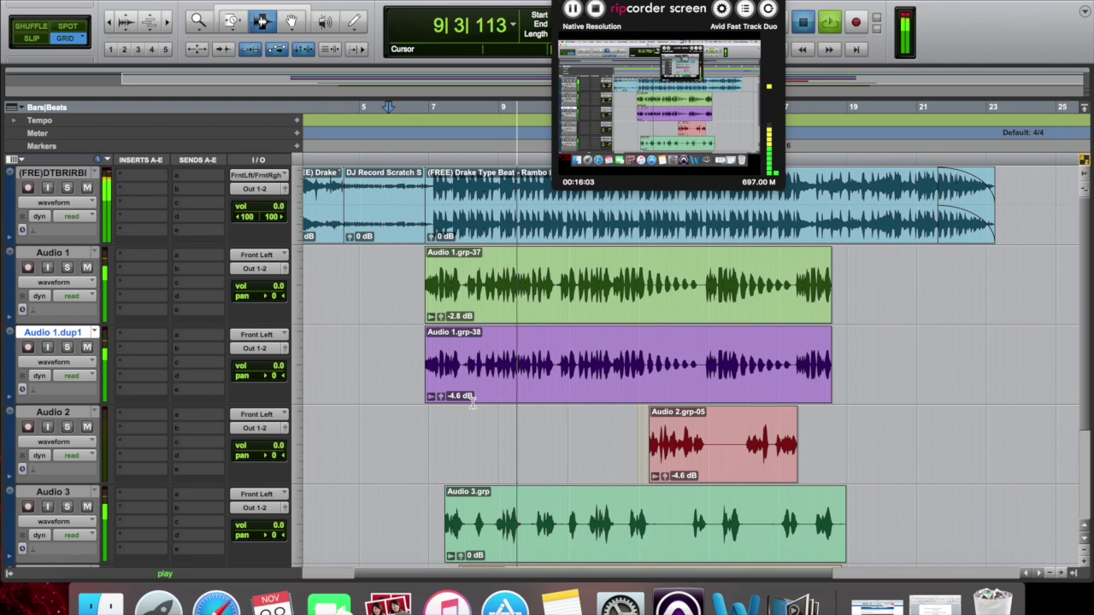
{"action": "key", "text": "space"}
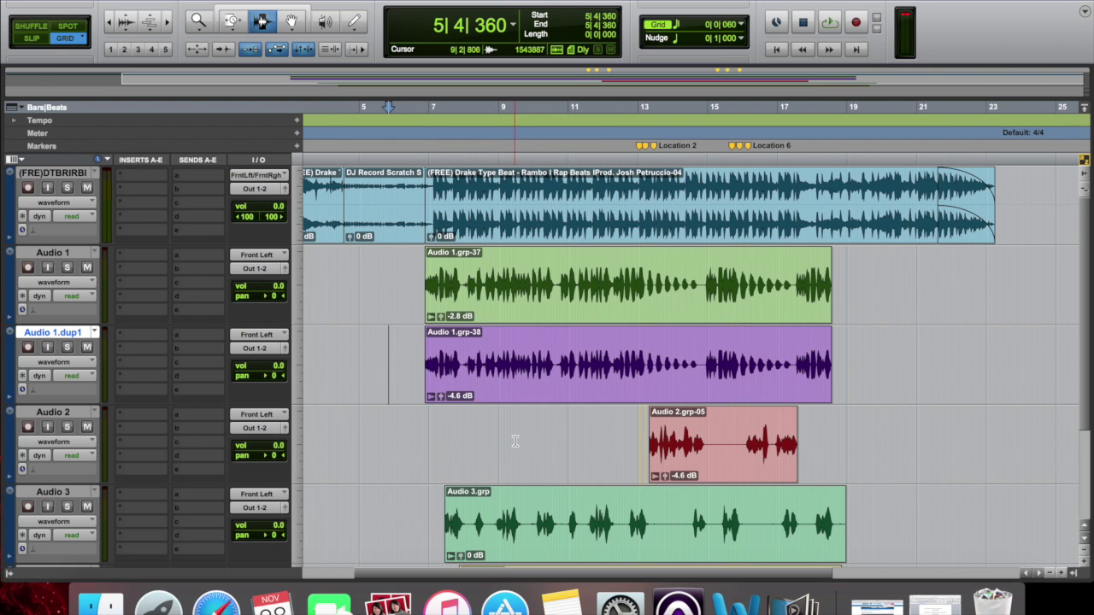
Step: Solo the Audio 2 track, play it from 13|1|240 through its clip group, and stop playback
{"action": "left_click", "coordinate": [1060, 573]}
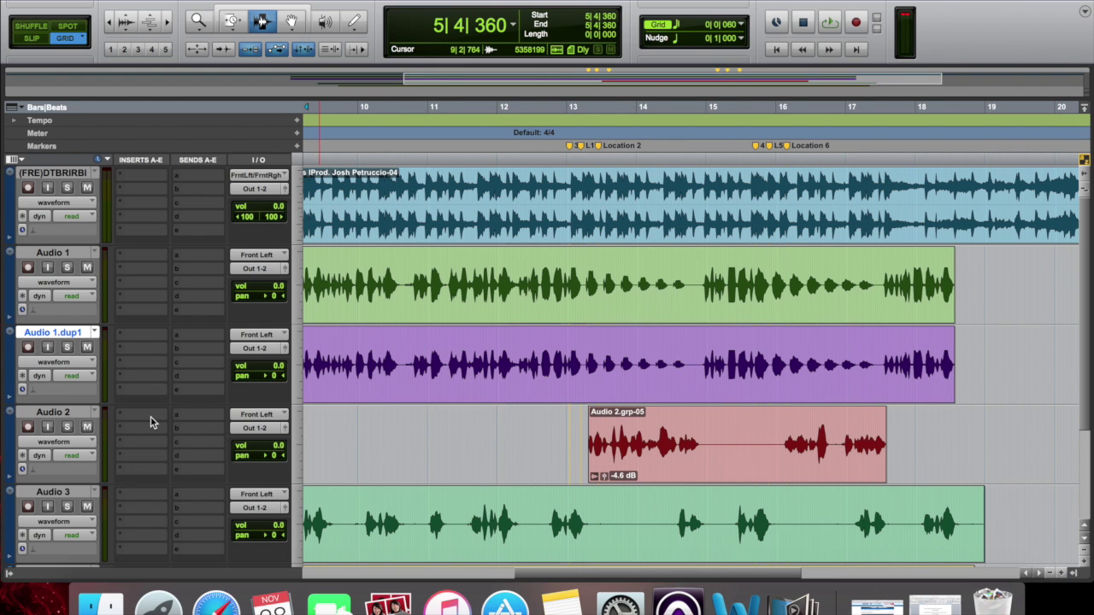
{"action": "left_click", "coordinate": [67, 427]}
{"action": "left_click", "coordinate": [571, 437]}
{"action": "key", "text": "space"}
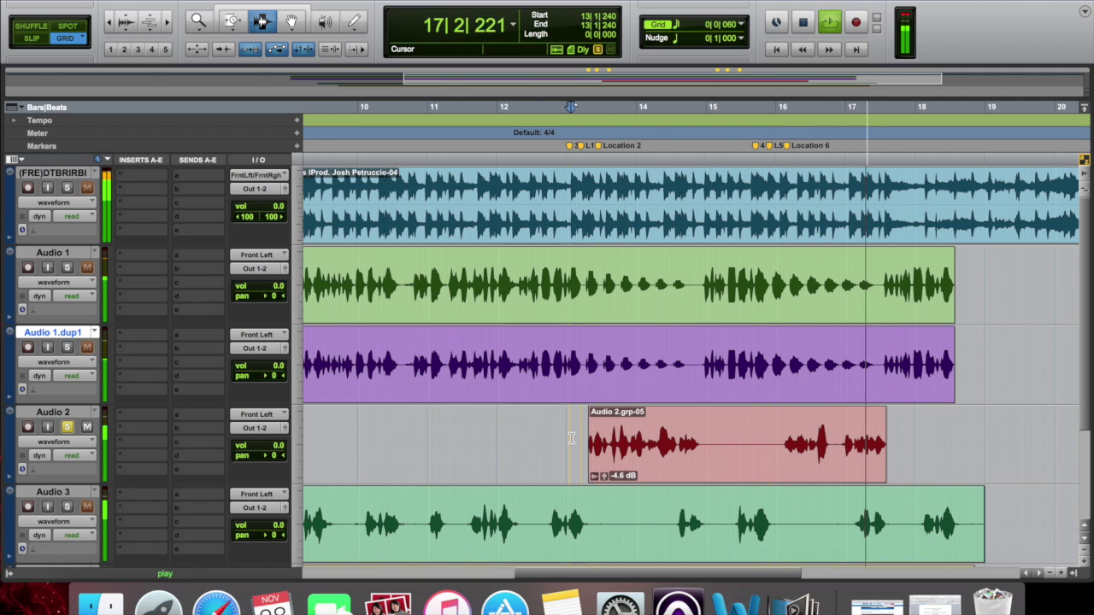
{"action": "key", "text": "space"}
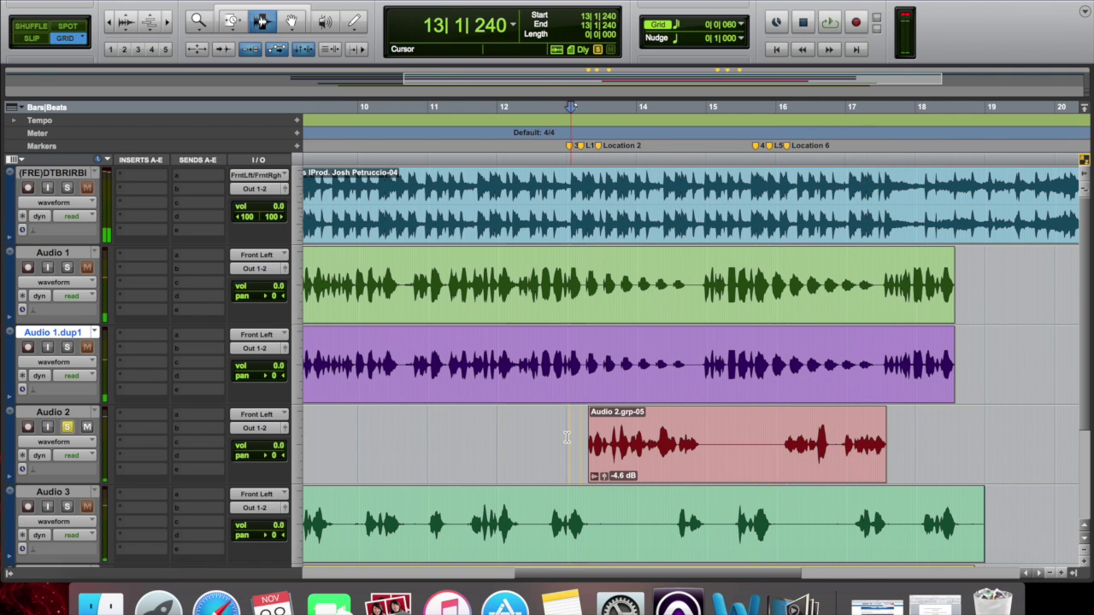
{"action": "right_click", "coordinate": [67, 413]}
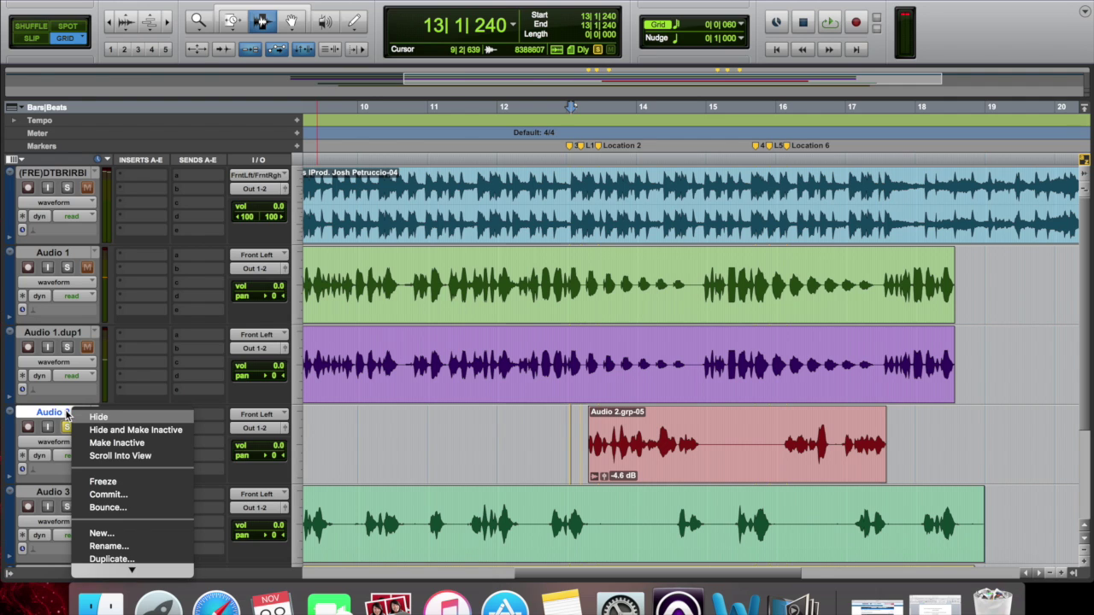
{"action": "left_click", "coordinate": [113, 560]}
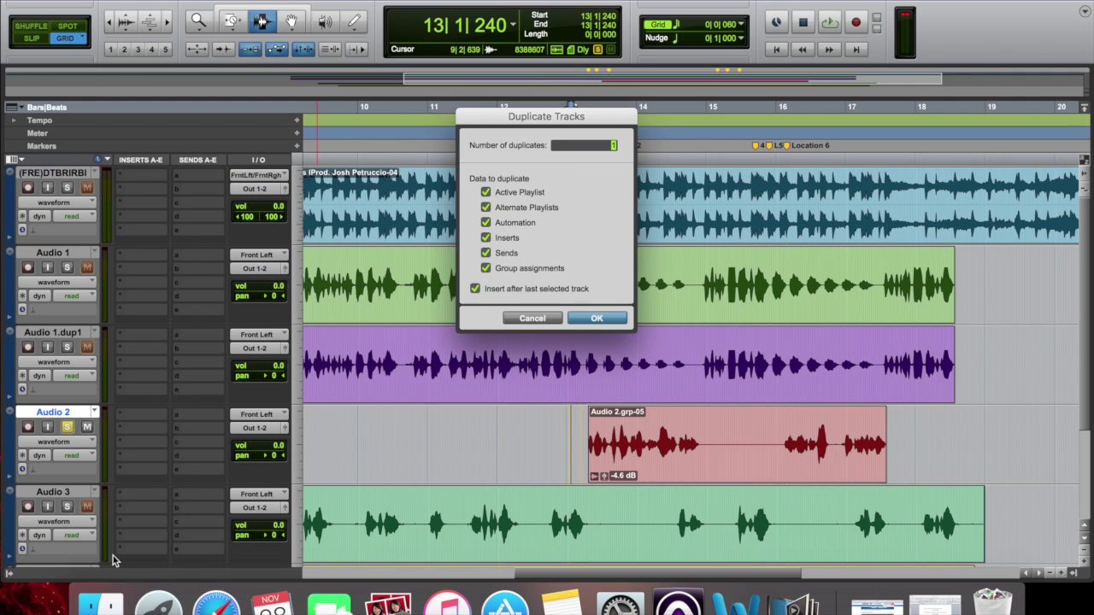
{"action": "left_click", "coordinate": [597, 317]}
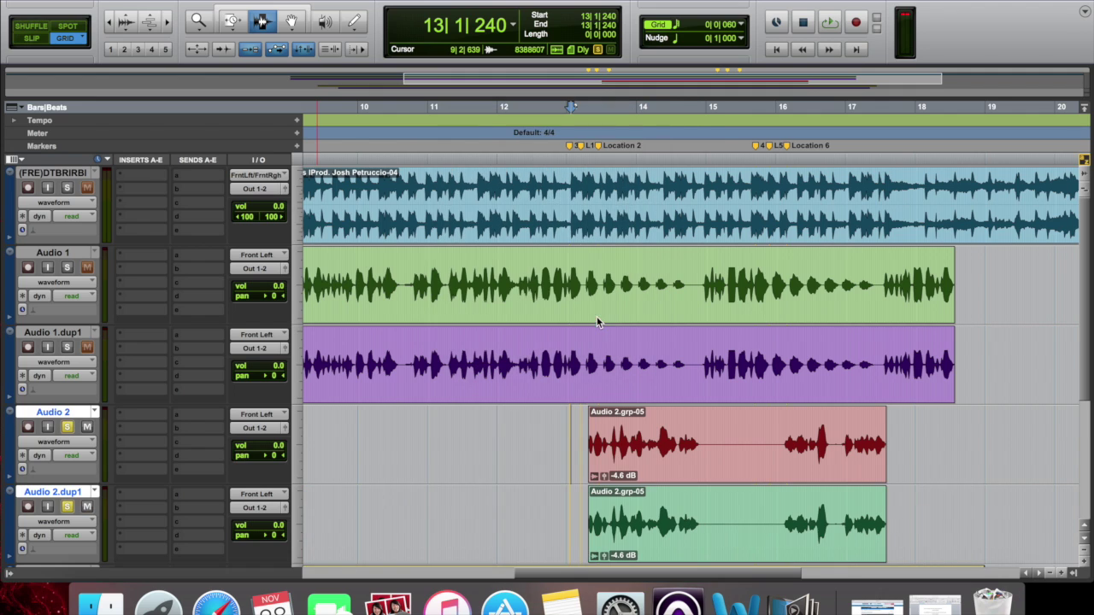
{"action": "left_click", "coordinate": [72, 508]}
{"action": "left_click", "coordinate": [87, 508]}
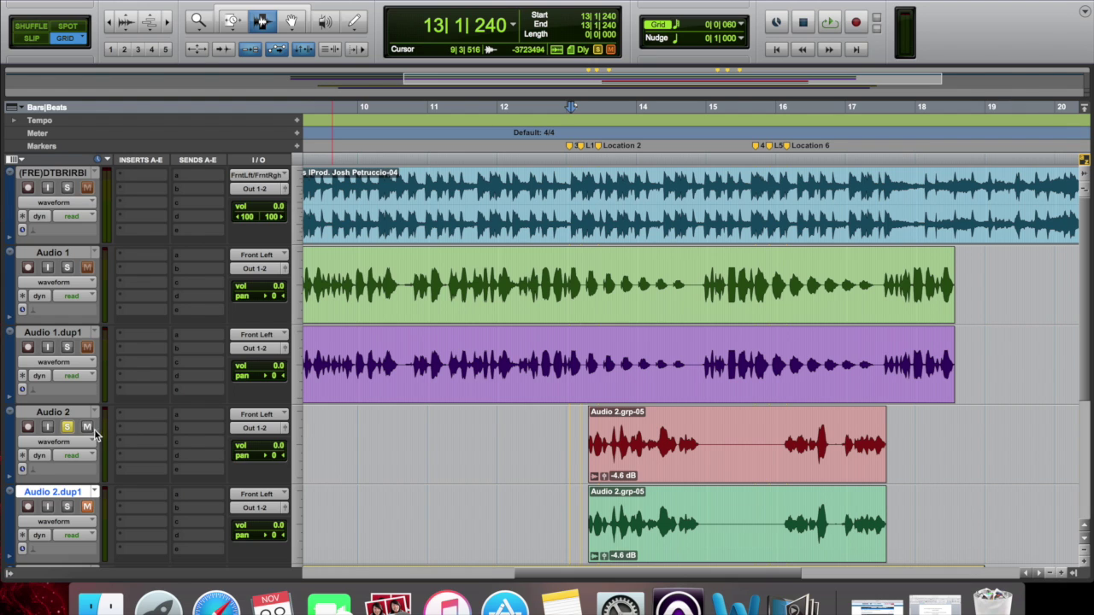
{"action": "right_click", "coordinate": [53, 492]}
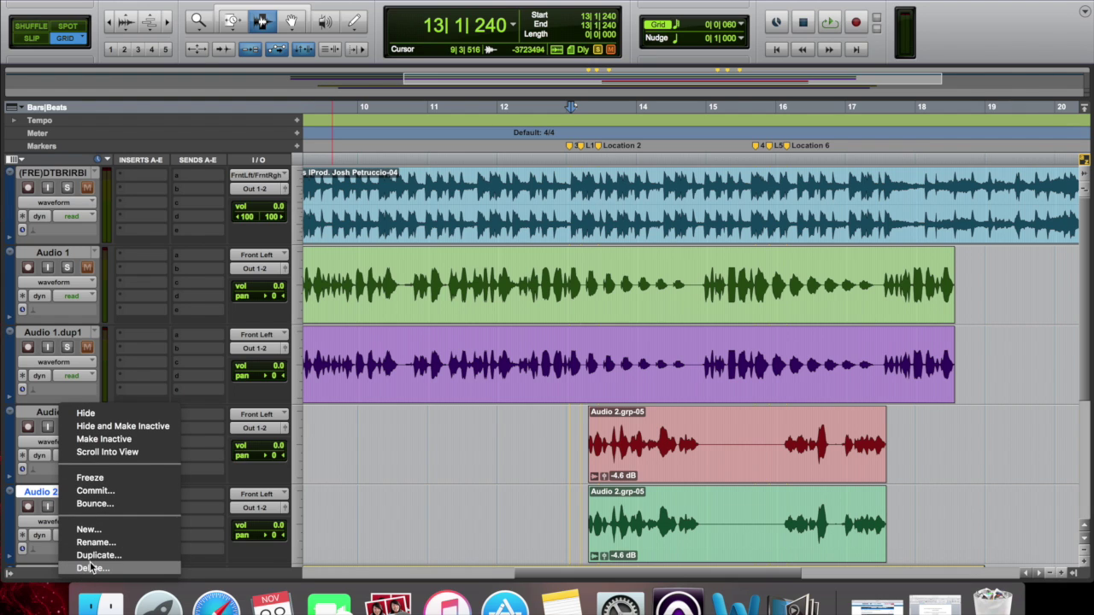
{"action": "left_click", "coordinate": [90, 568]}
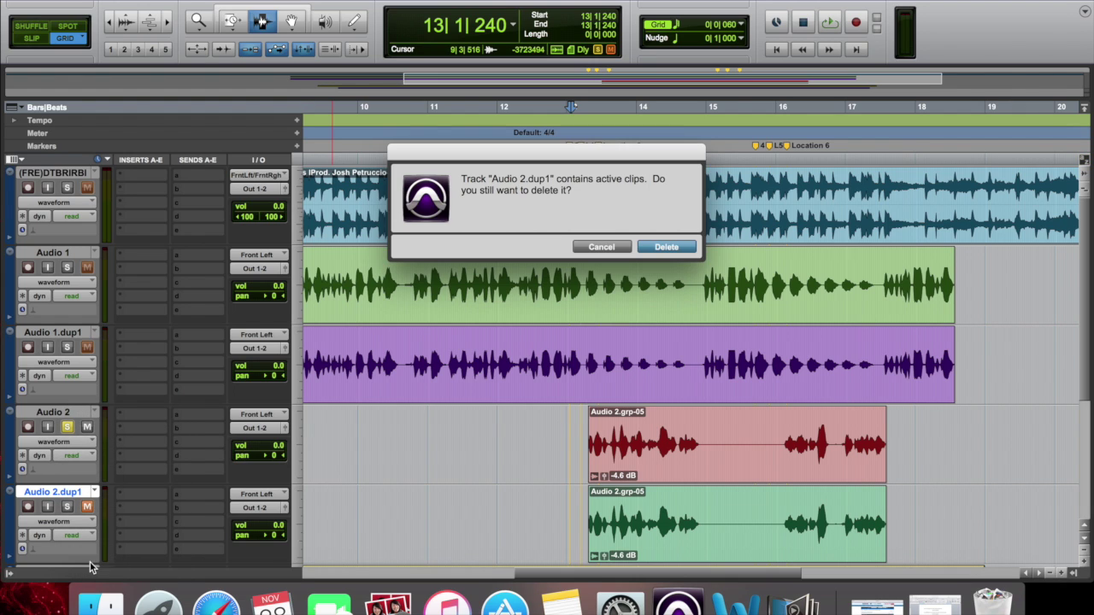
{"action": "left_click", "coordinate": [648, 250]}
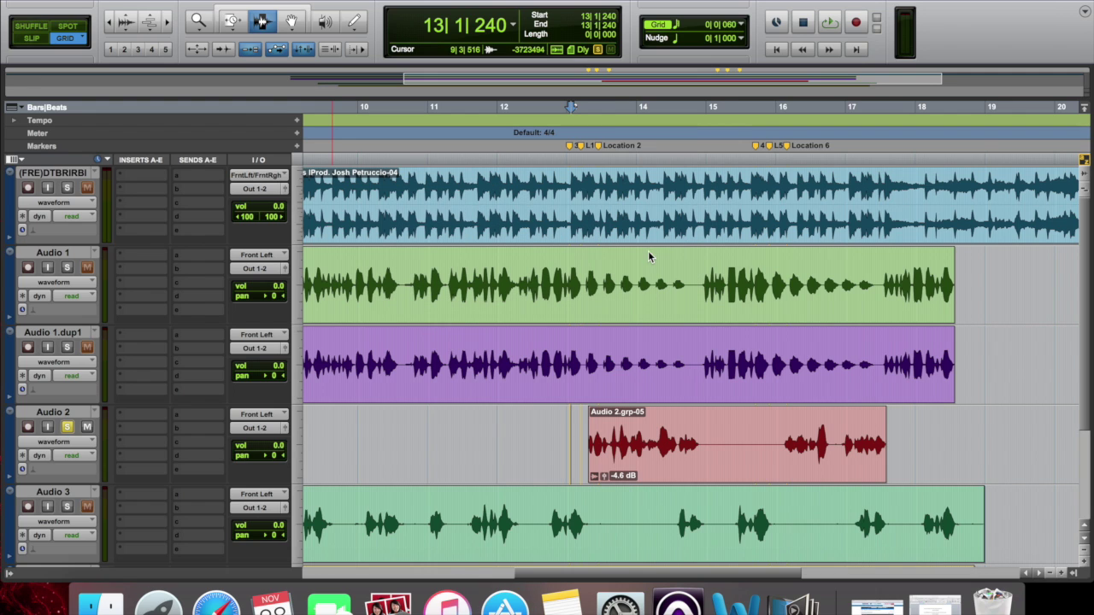
Step: Insert the mono EQ3 7-Band plug-in on Audio 2 and load its Telephone Vocal - 7 Band preset
{"action": "left_click", "coordinate": [132, 416]}
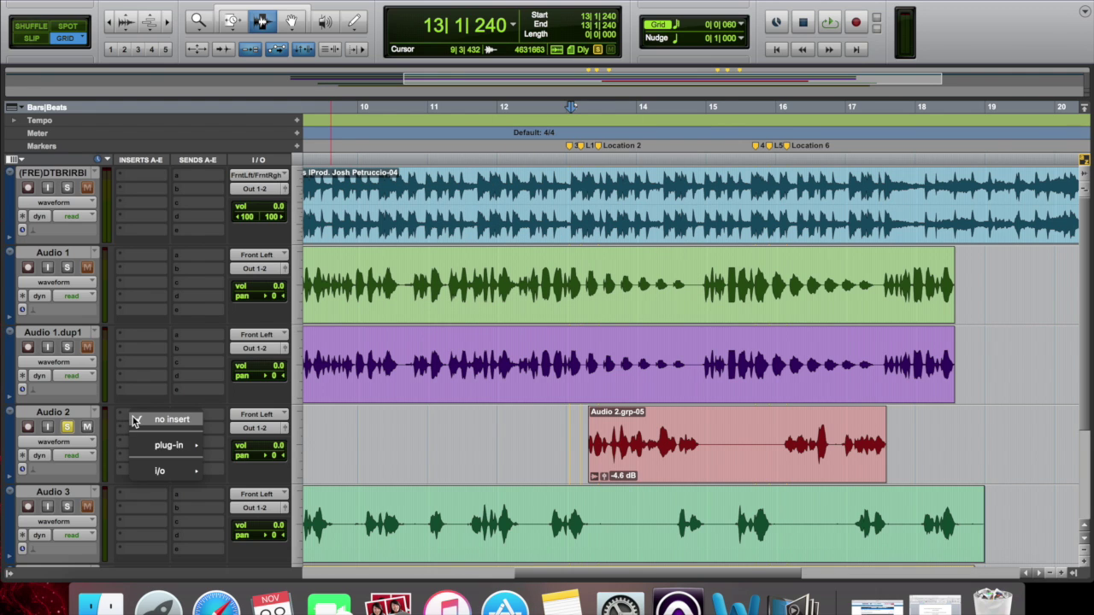
{"action": "mouse_move", "coordinate": [168, 446]}
{"action": "mouse_move", "coordinate": [242, 402]}
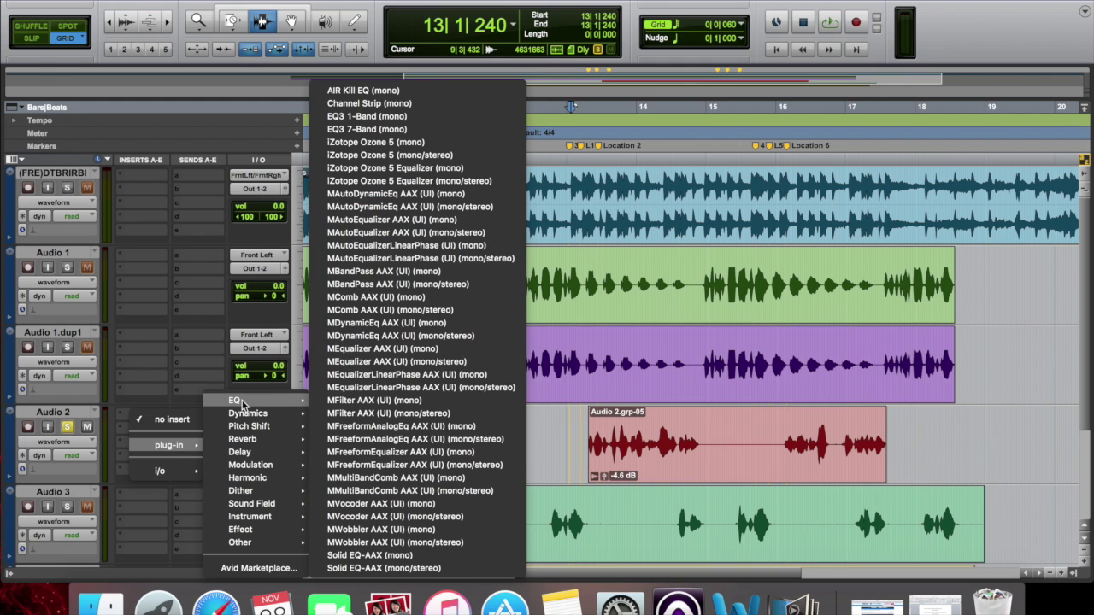
{"action": "left_click", "coordinate": [406, 131]}
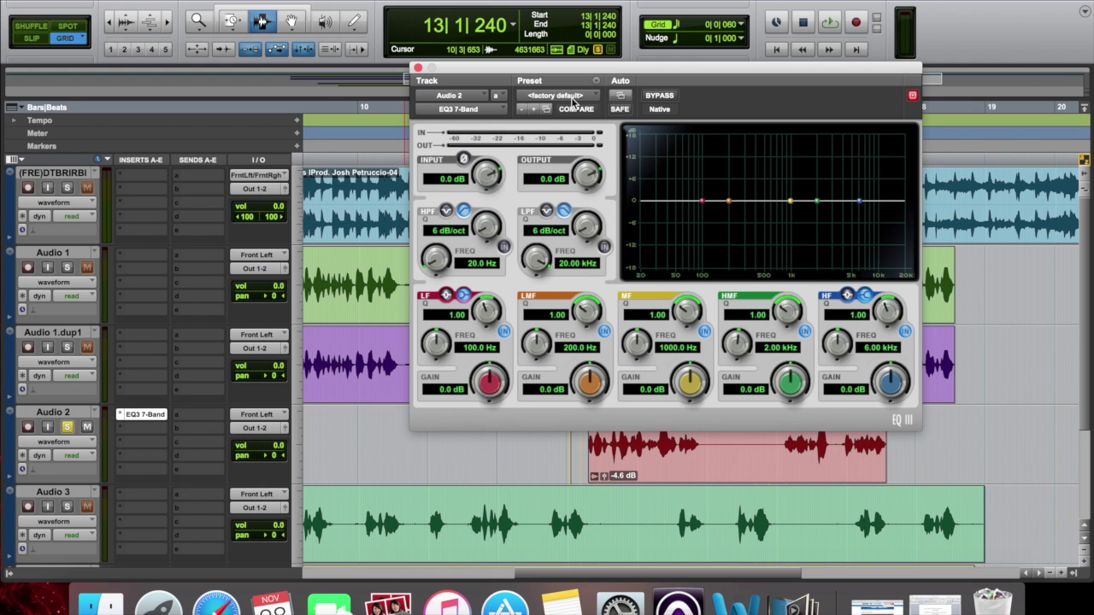
{"action": "left_click", "coordinate": [573, 98]}
{"action": "mouse_move", "coordinate": [558, 73]}
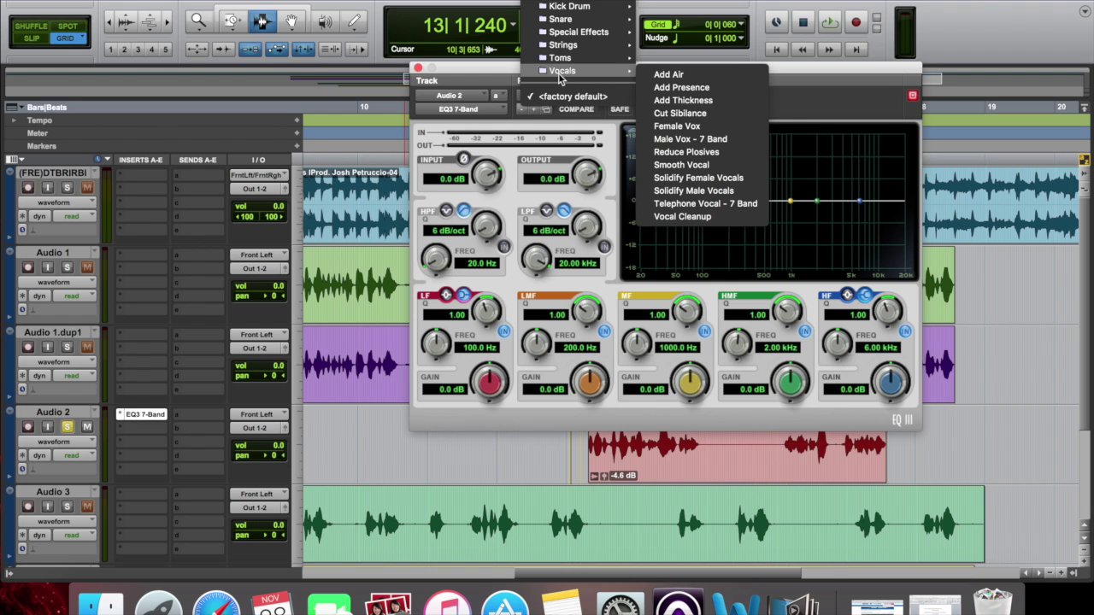
{"action": "left_click", "coordinate": [695, 205]}
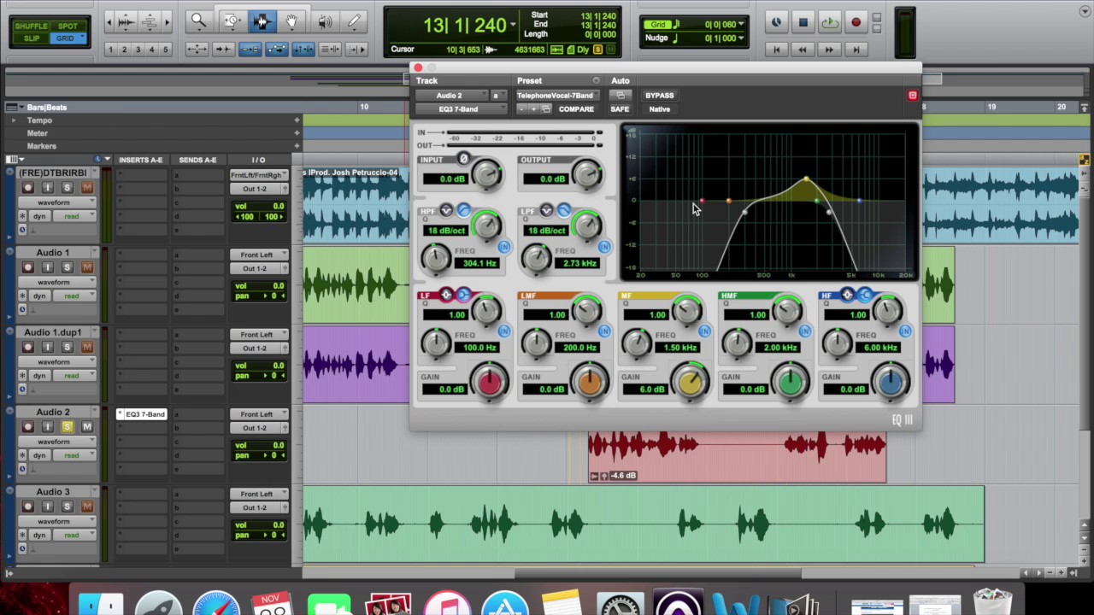
Step: Set the EQ's MF band gain to 9.0 dB and close the plug-in window
{"action": "left_click", "coordinate": [646, 389]}
{"action": "left_click", "coordinate": [631, 391]}
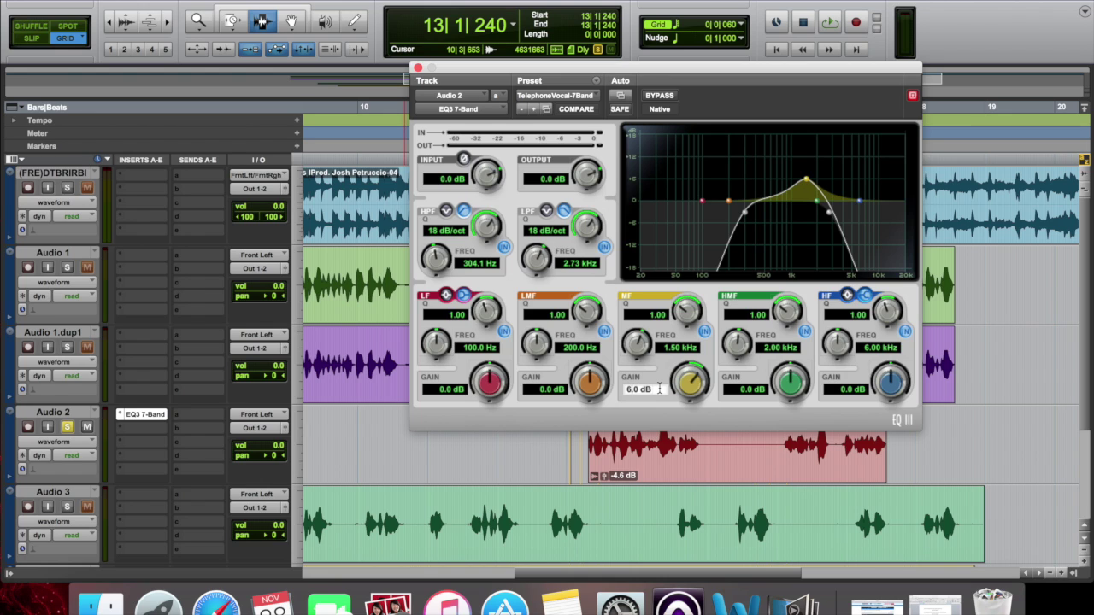
{"action": "key", "text": "BackSpace"}
{"action": "key", "text": "Return"}
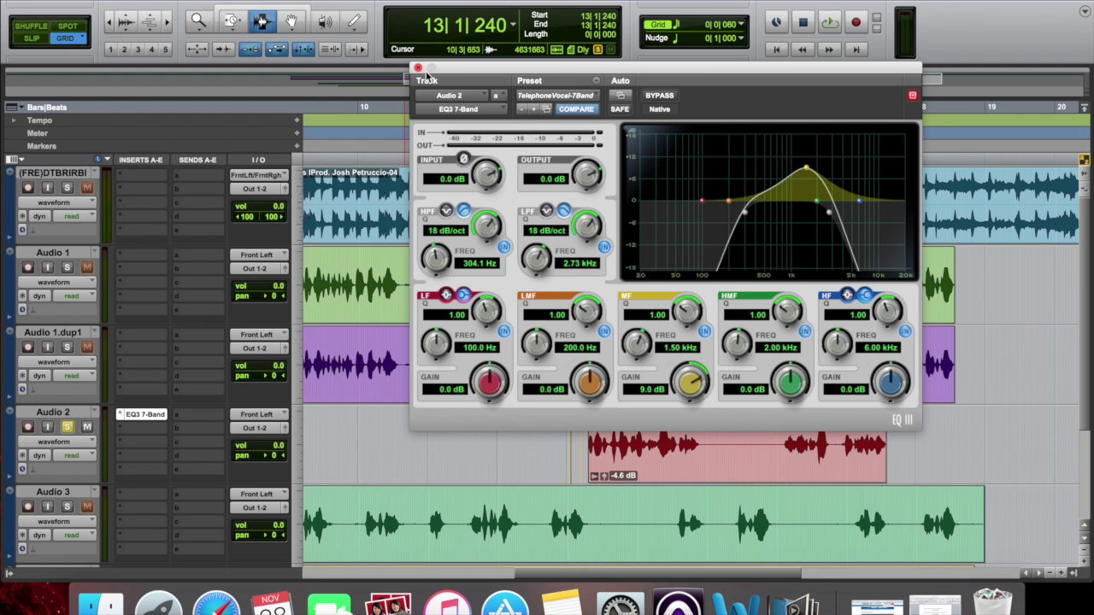
{"action": "left_click", "coordinate": [417, 69]}
Step: Play the soloed Audio 2 track from 12|1|240 to hear the telephone EQ, and stop playback
{"action": "left_click", "coordinate": [501, 436]}
{"action": "key", "text": "space"}
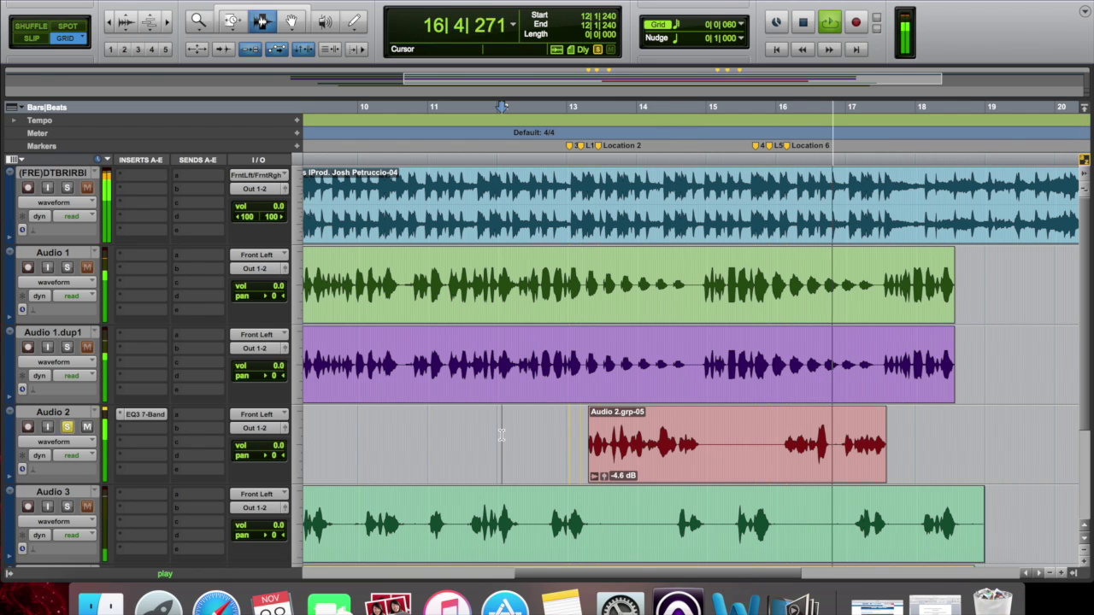
{"action": "key", "text": "space"}
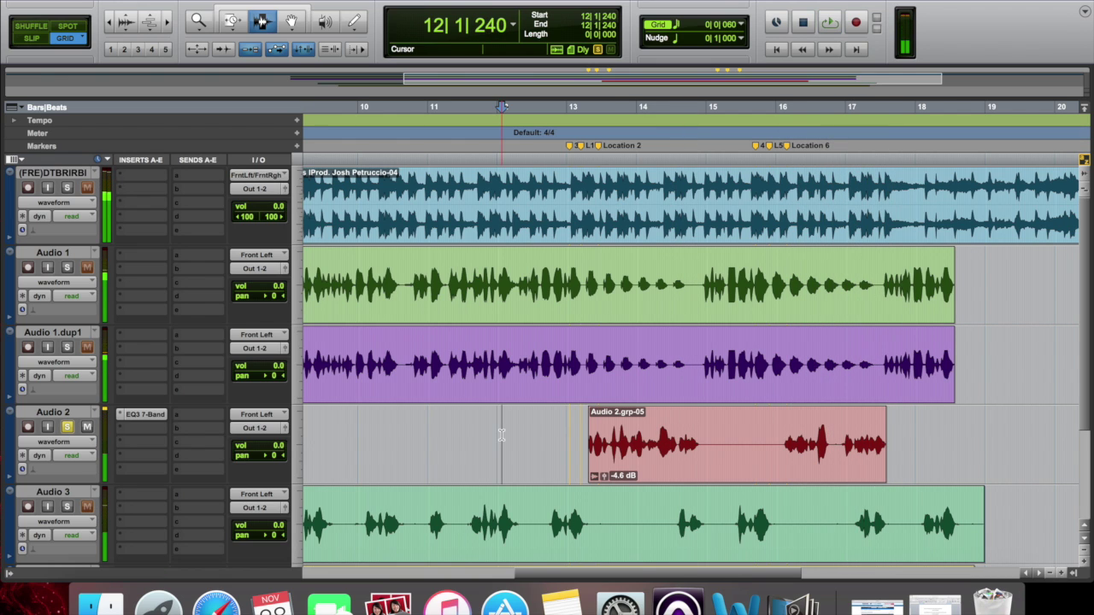
Step: Duplicate the Audio 2 track once with its EQ insert, and lower the copy's clip gain to -8.5 dB
{"action": "right_click", "coordinate": [85, 420]}
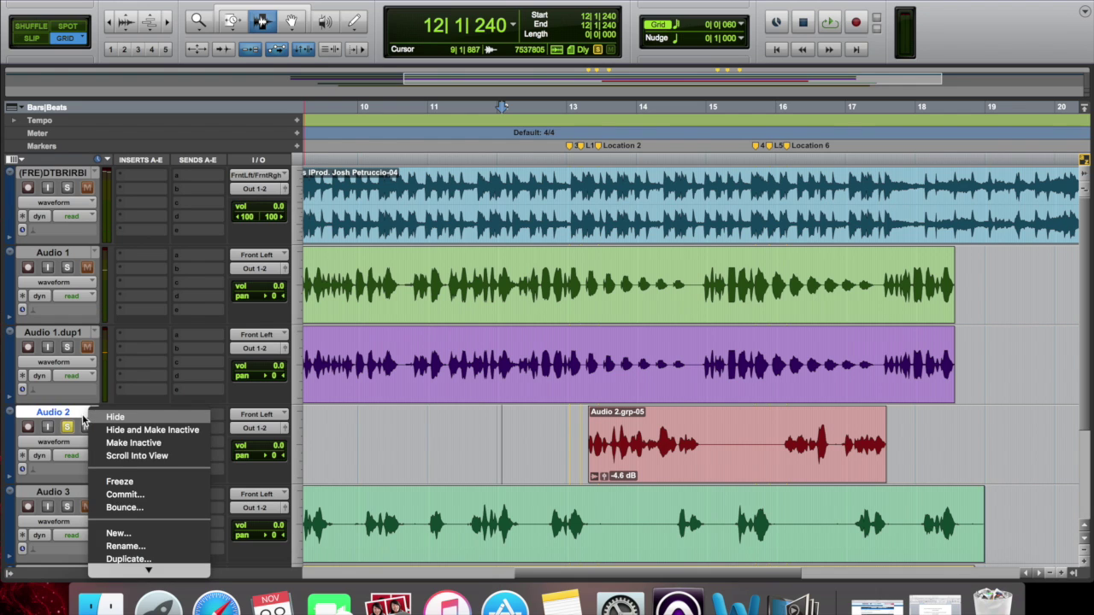
{"action": "left_click", "coordinate": [115, 559]}
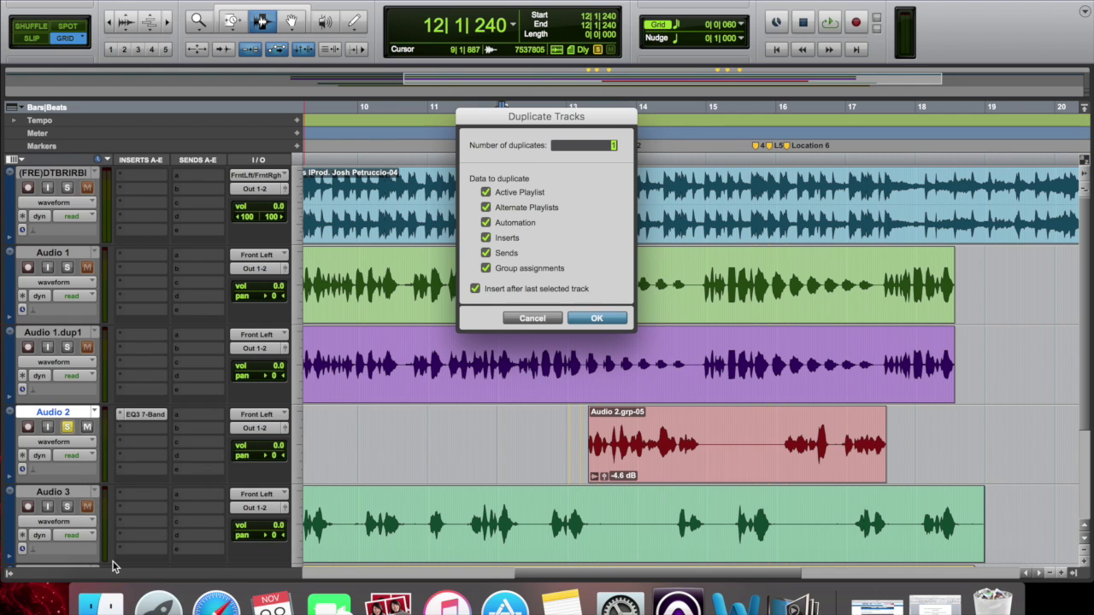
{"action": "key", "text": "Return"}
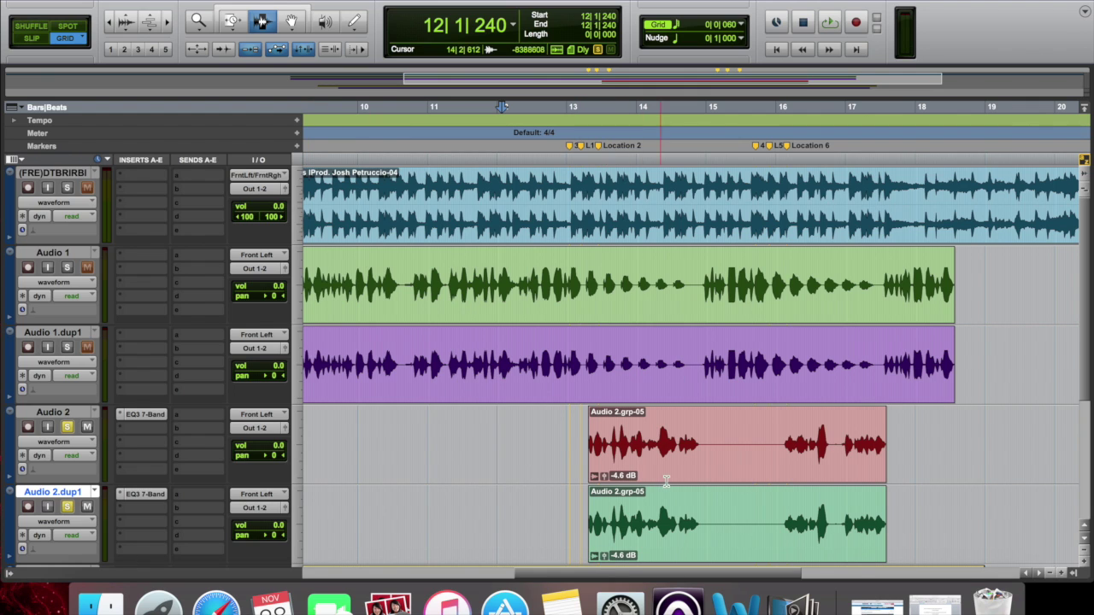
{"action": "left_click", "coordinate": [604, 556]}
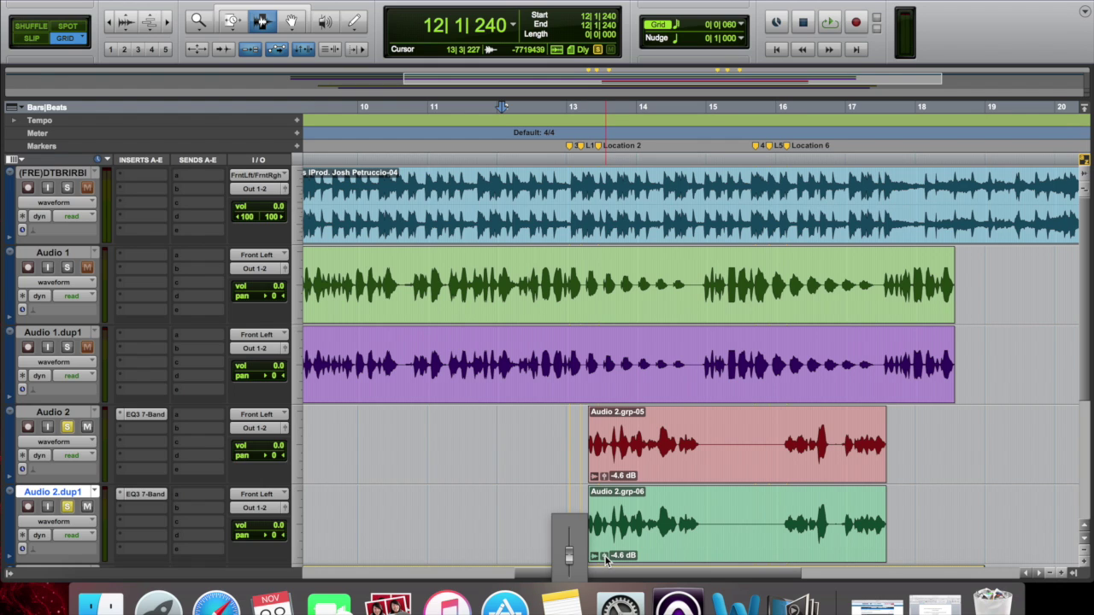
{"action": "left_click_drag", "start_coordinate": [604, 556], "coordinate": [604, 573]}
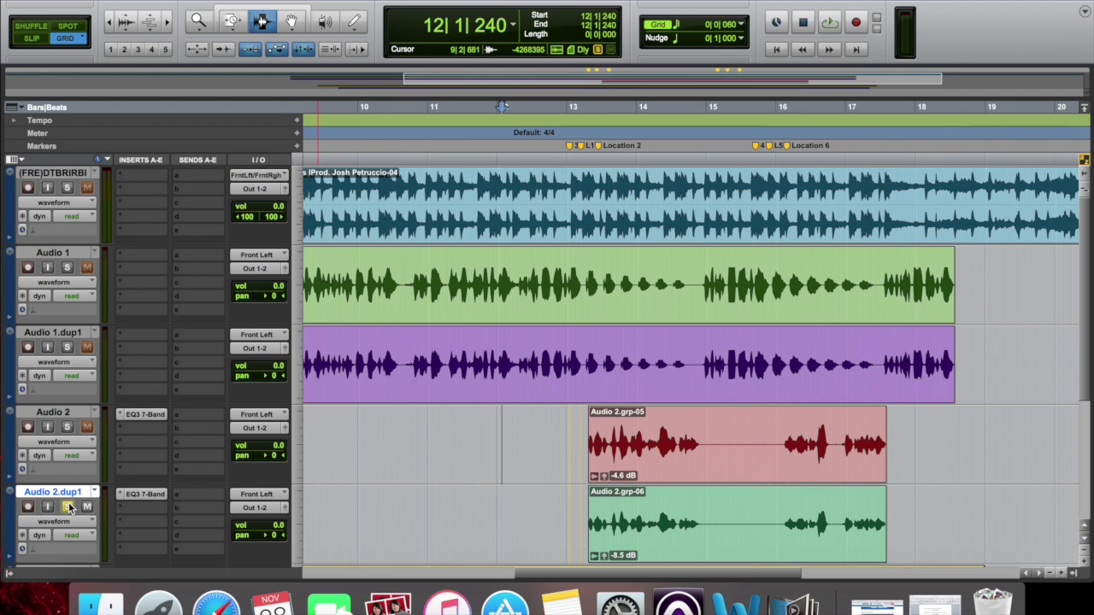
Step: Play the full mix from 11|2|360 to hear the doubled Audio 2 vocals, and stop playback
{"action": "left_click", "coordinate": [454, 453]}
{"action": "key", "text": "space"}
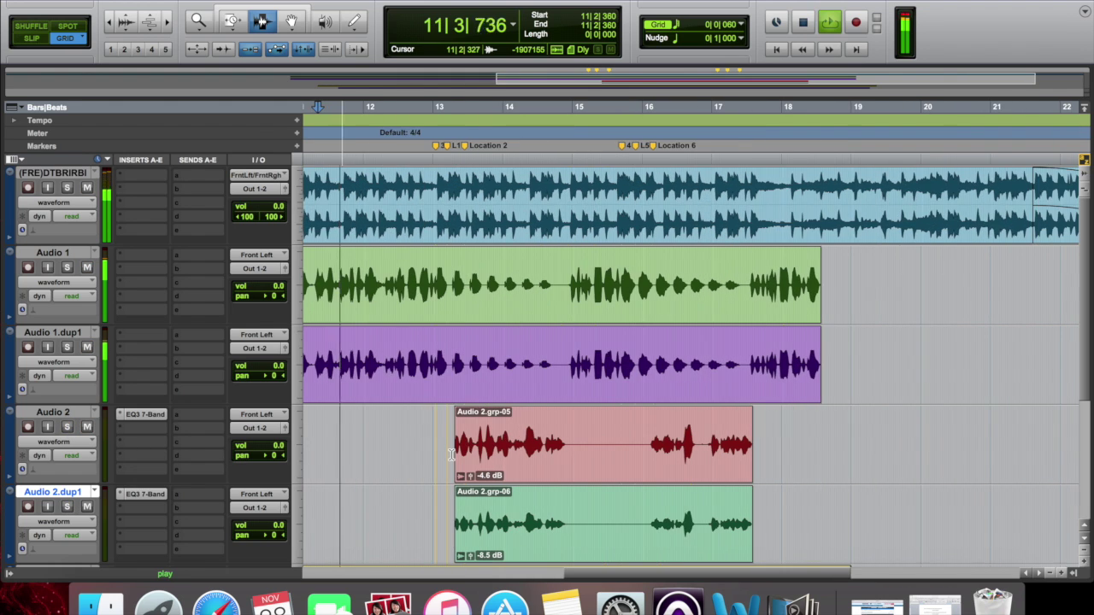
{"action": "scroll", "coordinate": [451, 454], "scroll_direction": "down", "scroll_amount": 3}
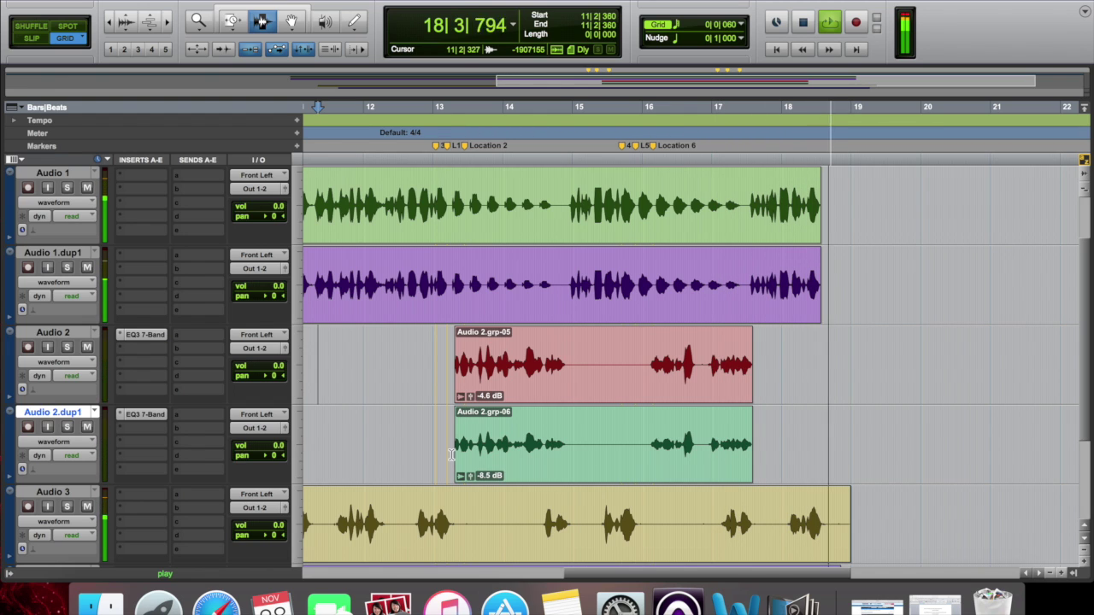
{"action": "key", "text": "space"}
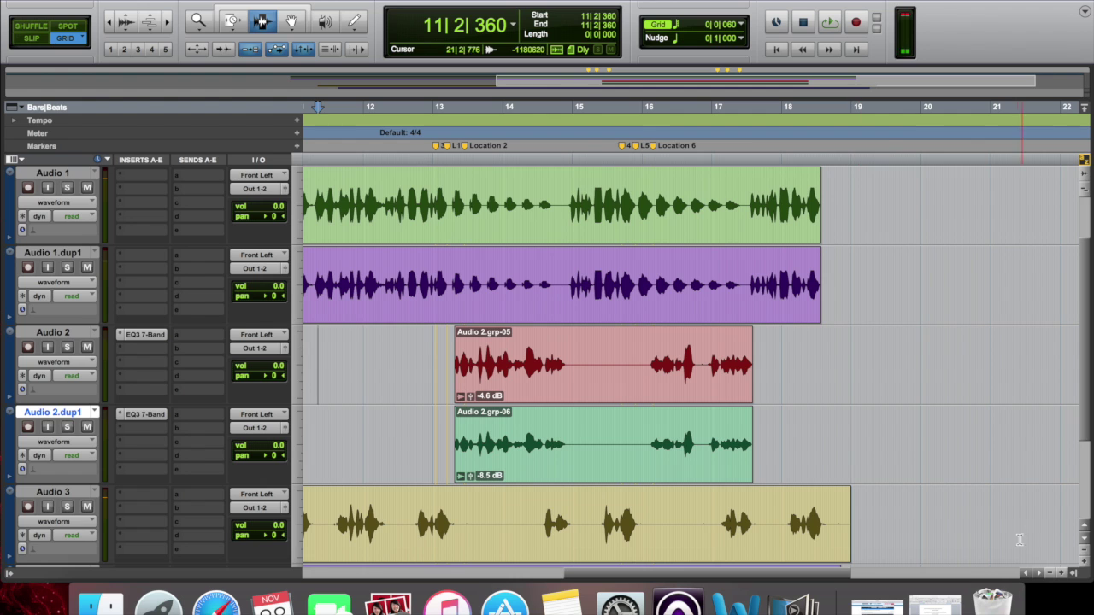
{"action": "key", "text": "super+bracketleft"}
{"action": "key", "text": "super+bracketleft"}
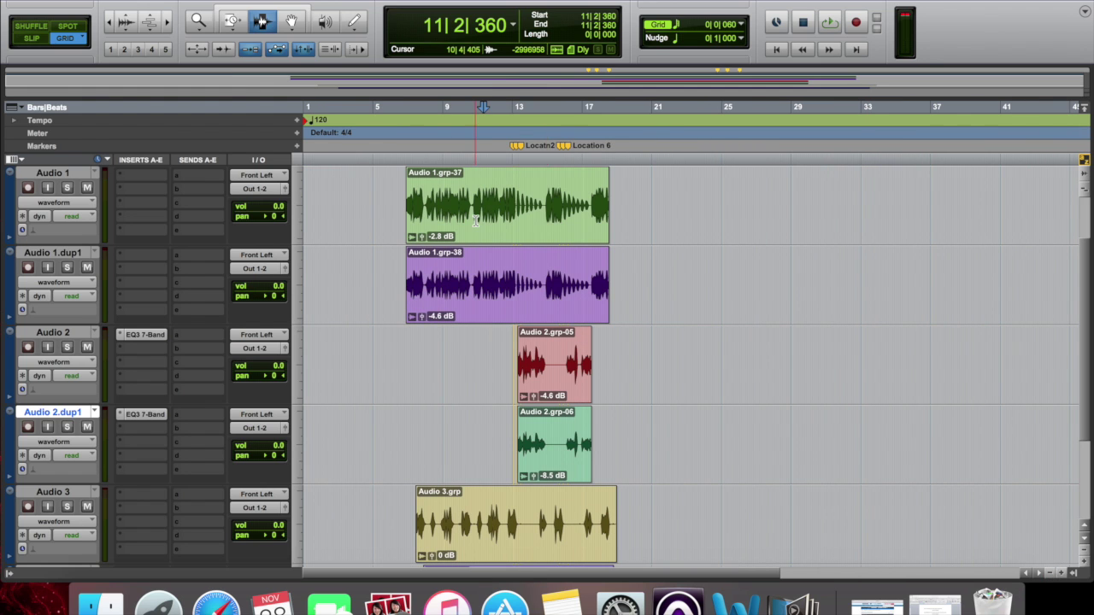
{"action": "scroll", "coordinate": [438, 226], "scroll_direction": "up", "scroll_amount": 2}
{"action": "scroll", "coordinate": [437, 231], "scroll_direction": "down", "scroll_amount": 4}
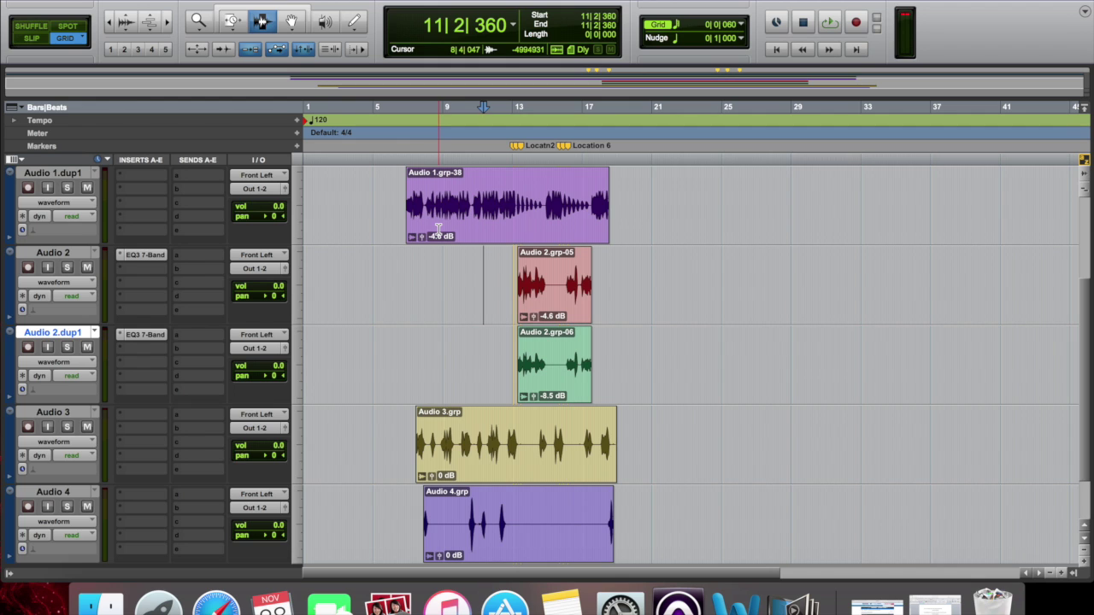
{"action": "left_click", "coordinate": [118, 1]}
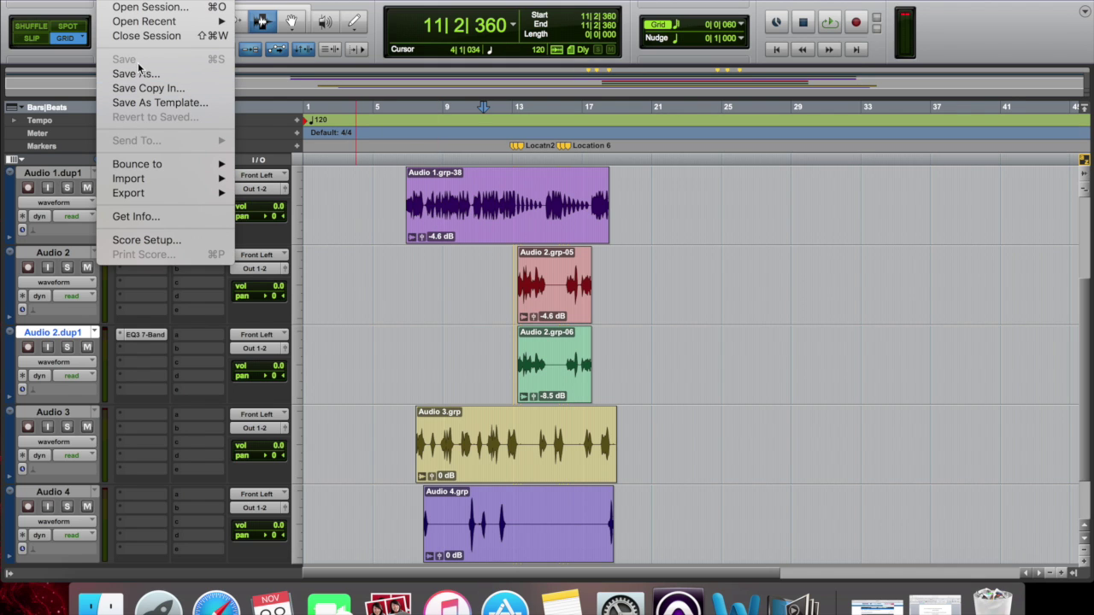
{"action": "key", "text": "Escape"}
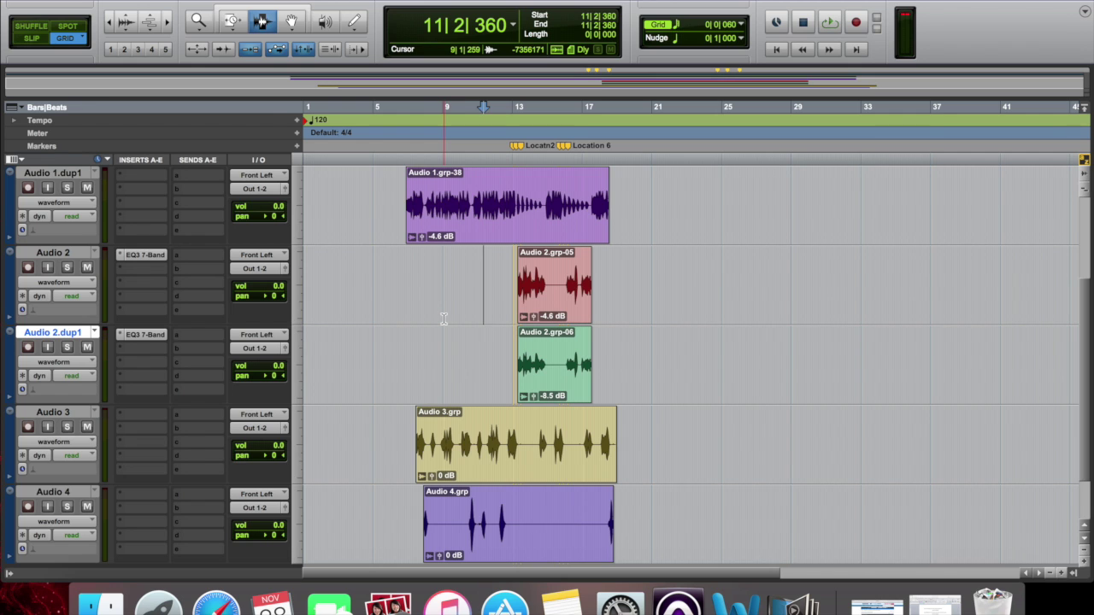
Step: Return to the session start and reduce all track heights one size so every track fits in the Edit window
{"action": "key", "text": "Return"}
{"action": "scroll", "coordinate": [420, 303], "scroll_direction": "up", "scroll_amount": 4}
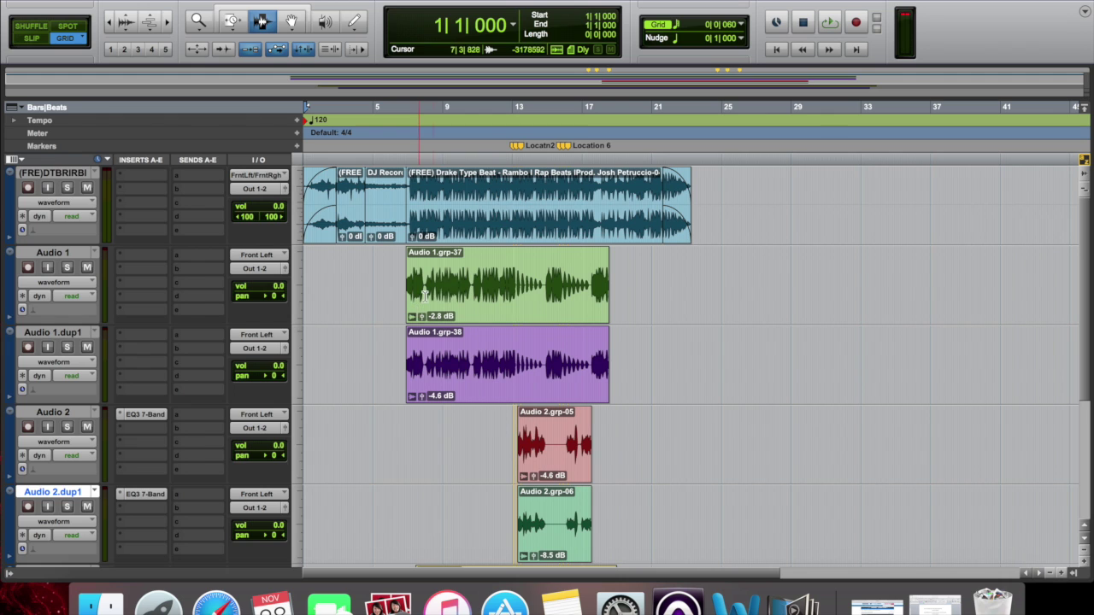
{"action": "left_click", "coordinate": [1049, 572]}
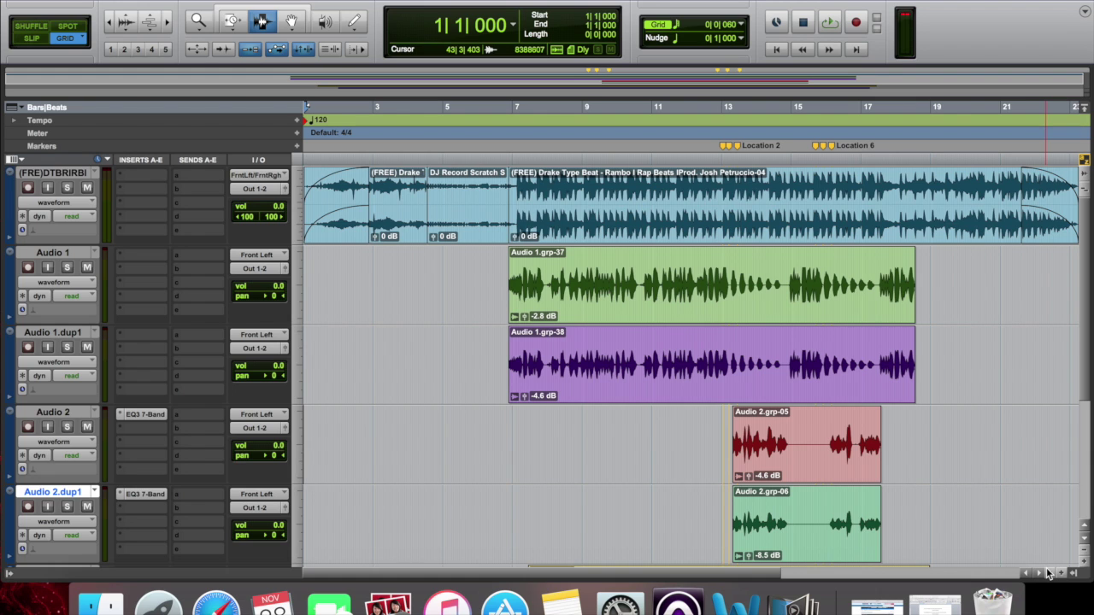
{"action": "key", "text": "ctrl+alt+Down"}
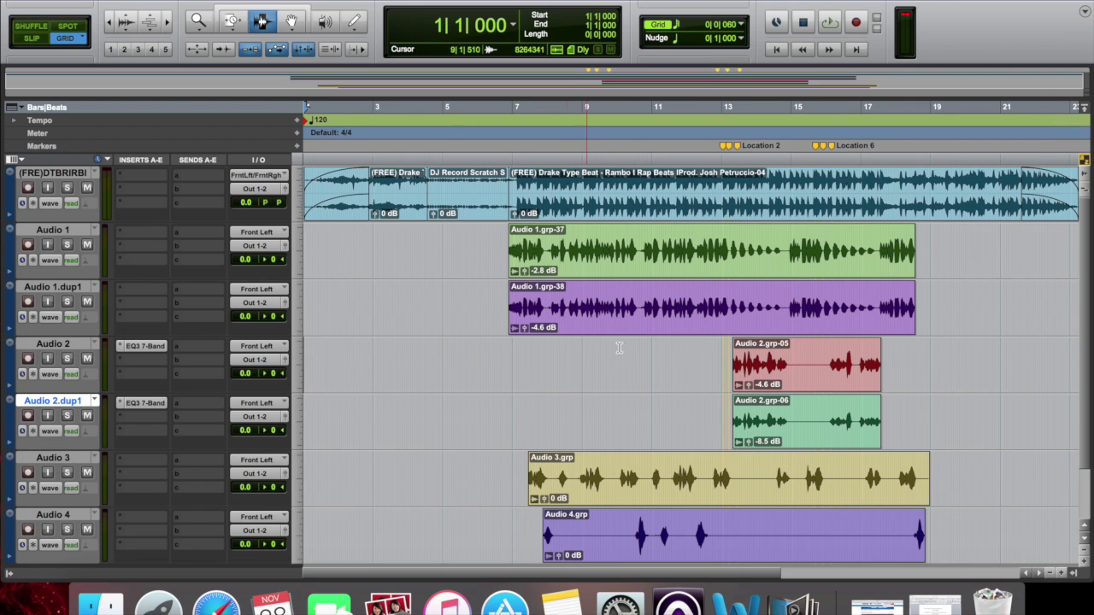
Step: Lower the Audio 2.dup1 clip gain to -10.3 dB while playing the mix from 5|3|540, and stop with the cursor at 6|1|900
{"action": "left_click", "coordinate": [466, 356]}
{"action": "key", "text": "space"}
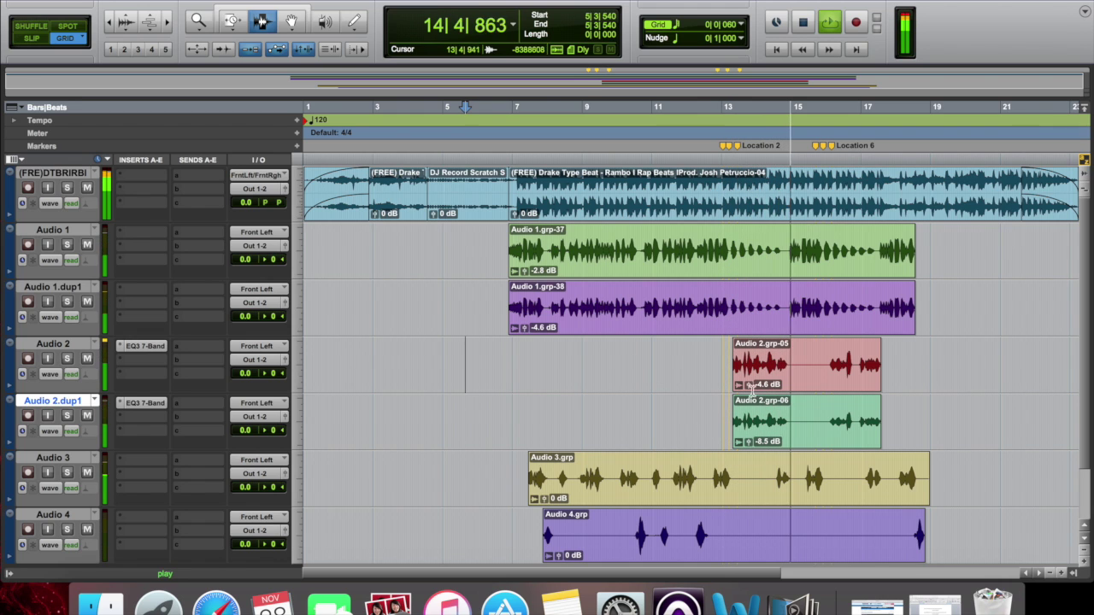
{"action": "left_click", "coordinate": [748, 442]}
{"action": "left_click_drag", "start_coordinate": [749, 444], "coordinate": [750, 448]}
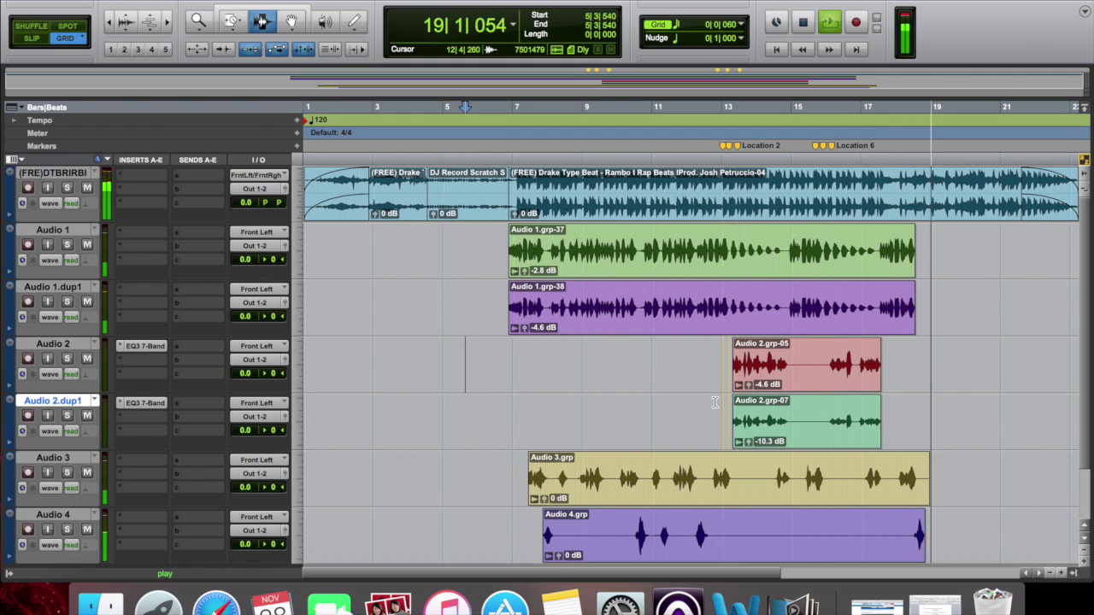
{"action": "key", "text": "space"}
{"action": "left_click", "coordinate": [491, 310]}
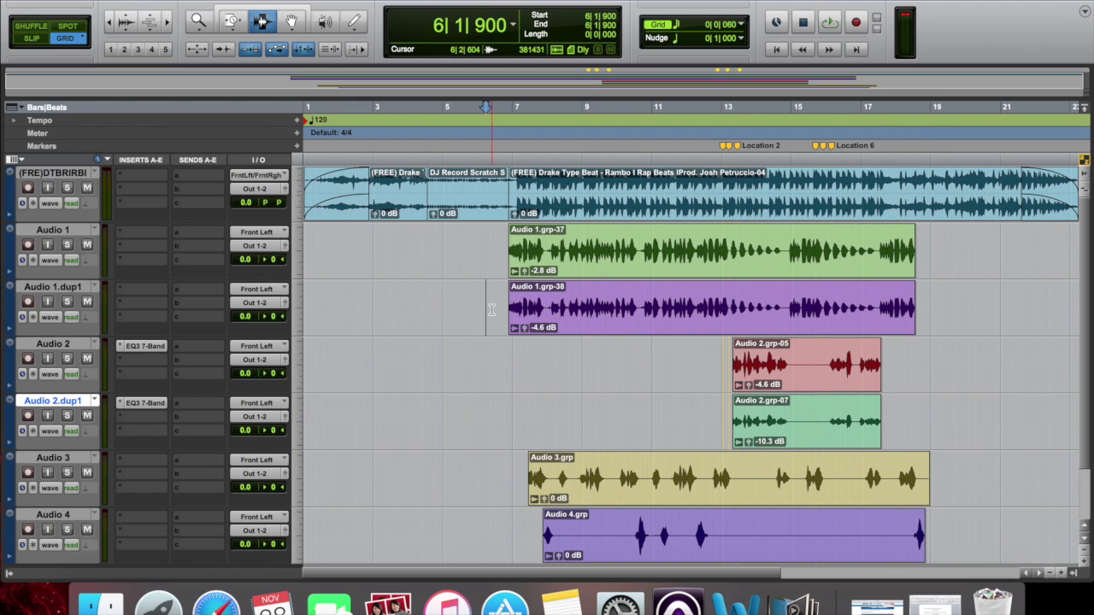